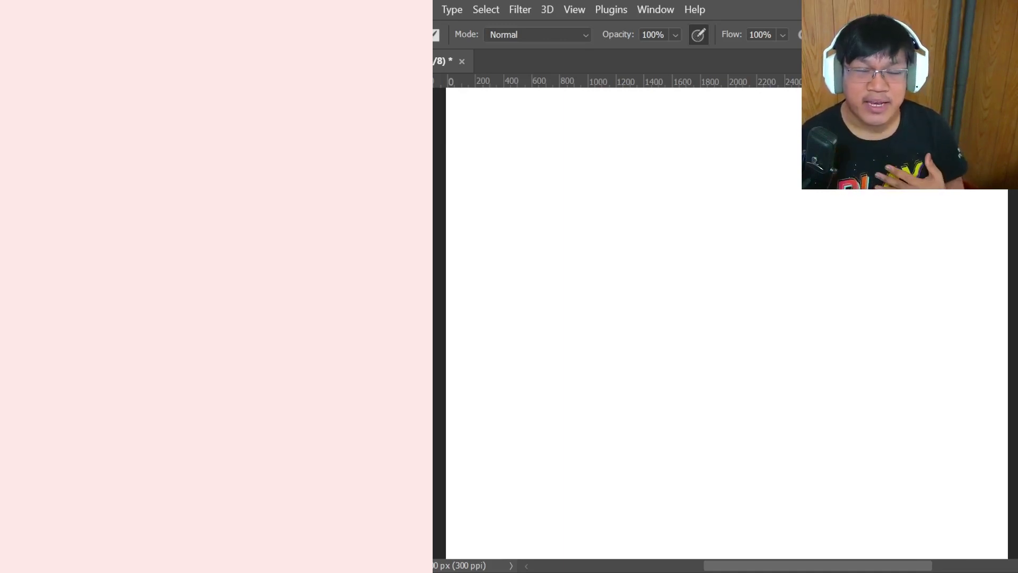
Fill a new Layer 1 with pale pink so the blank canvas is ready for sketching.
key("ctrl+v")
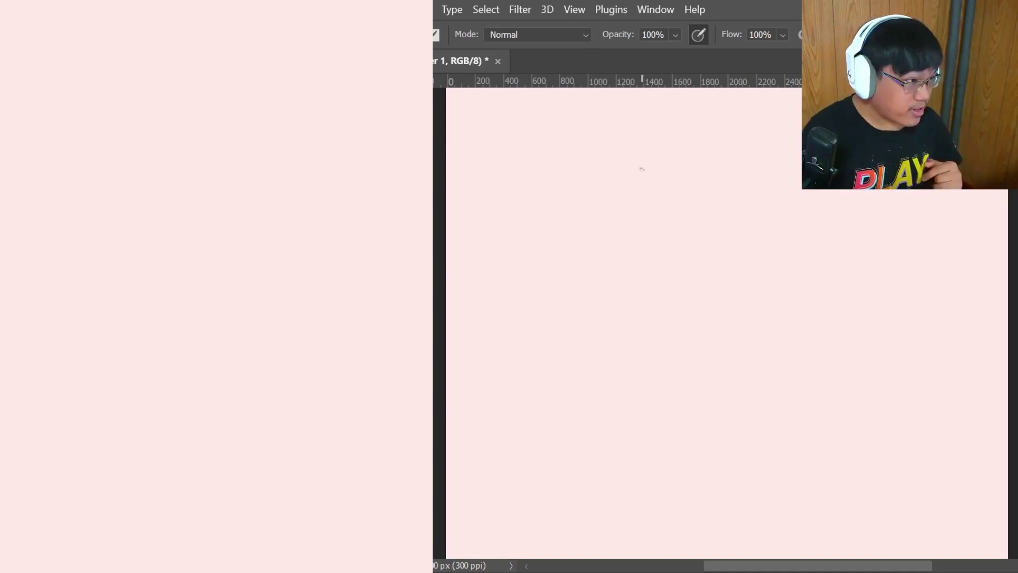
mouse_move(645, 168)
left_mouse_down()
mouse_move(639, 212)
mouse_move(687, 447)
left_mouse_up()
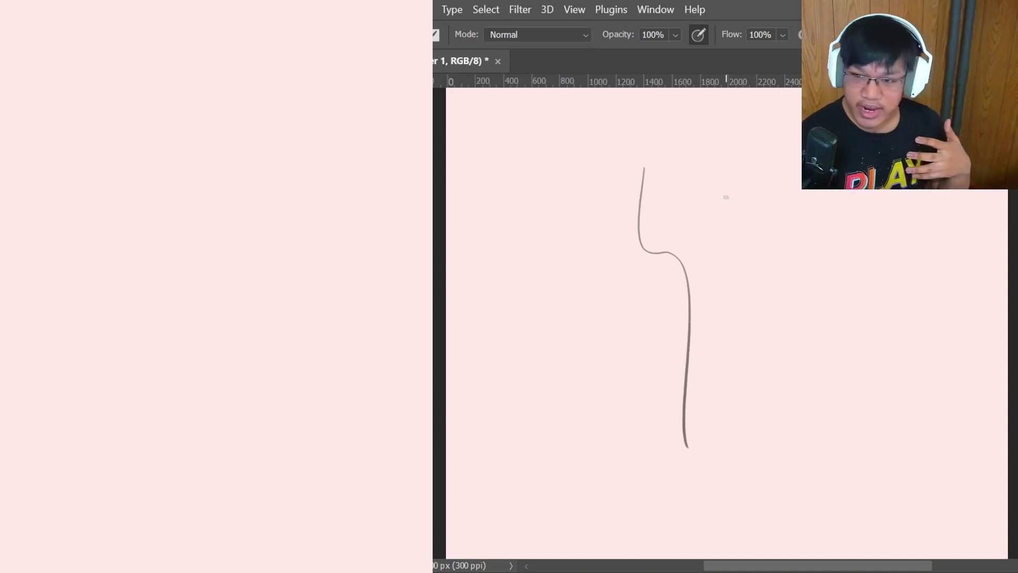
mouse_move(734, 180)
left_mouse_down()
mouse_move(728, 221)
mouse_move(741, 277)
left_mouse_up()
left_click_drag(756, 239, 748, 298)
left_click_drag(764, 259, 762, 340)
left_click_drag(763, 301, 772, 341)
mouse_move(768, 314)
left_mouse_down()
mouse_move(791, 359)
mouse_move(760, 460)
left_mouse_up()
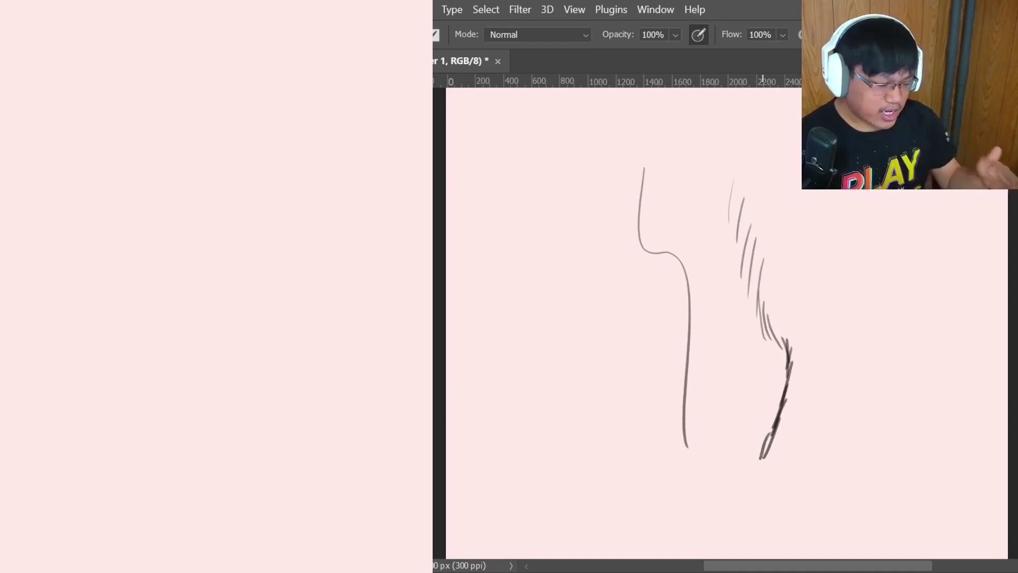
key("ctrl+z")
key("ctrl+z")
key("ctrl+z")
key("ctrl+z")
key("ctrl+z")
key("ctrl+z")
key("ctrl+z")
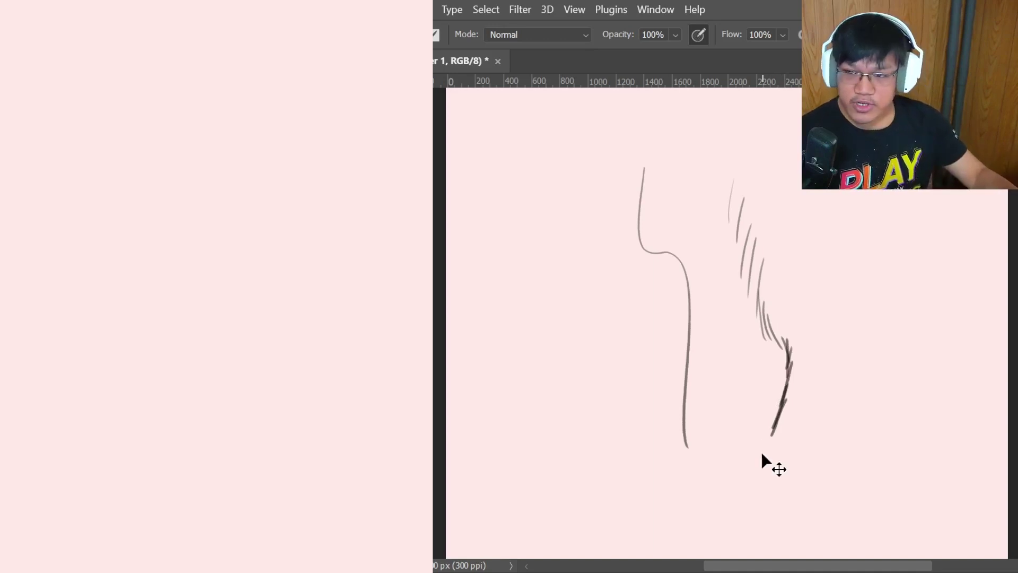
key("ctrl+z")
key("ctrl+z")
key("ctrl+z")
key("ctrl+z")
key("ctrl+z")
key("ctrl+z")
key("ctrl+z")
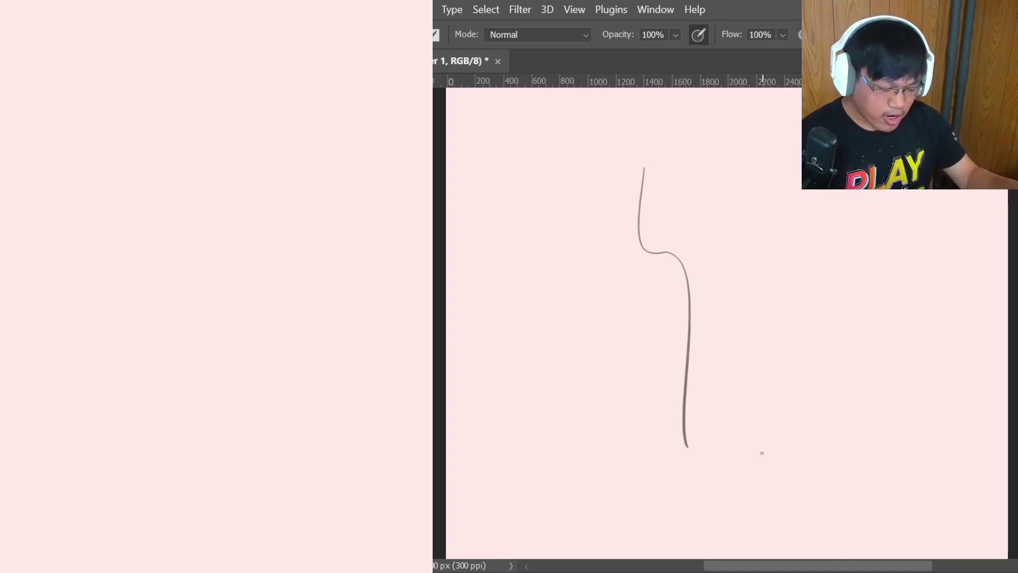
left_click_drag(749, 158, 745, 467)
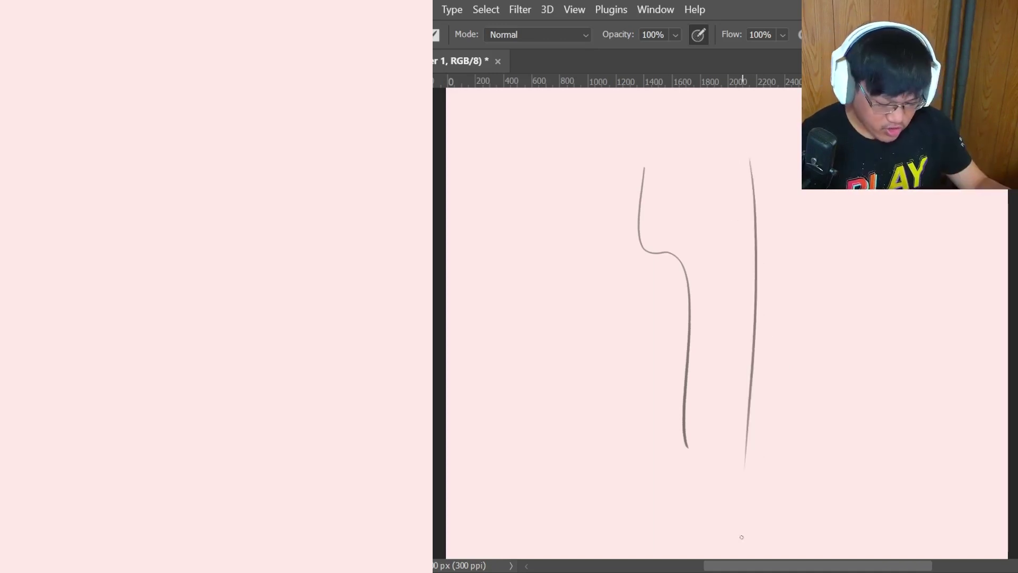
left_click_drag(774, 166, 758, 538)
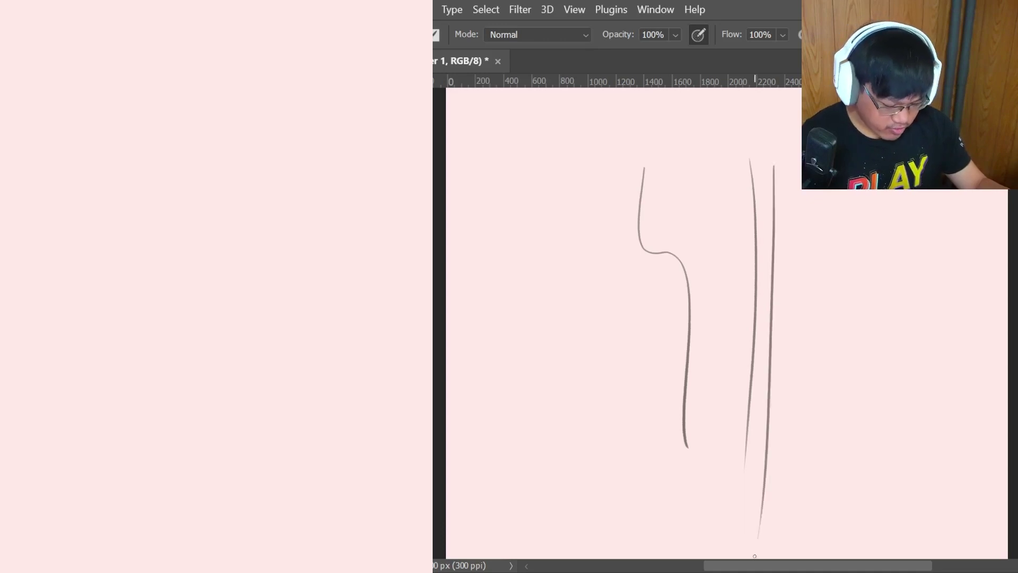
left_click_drag(793, 157, 783, 461)
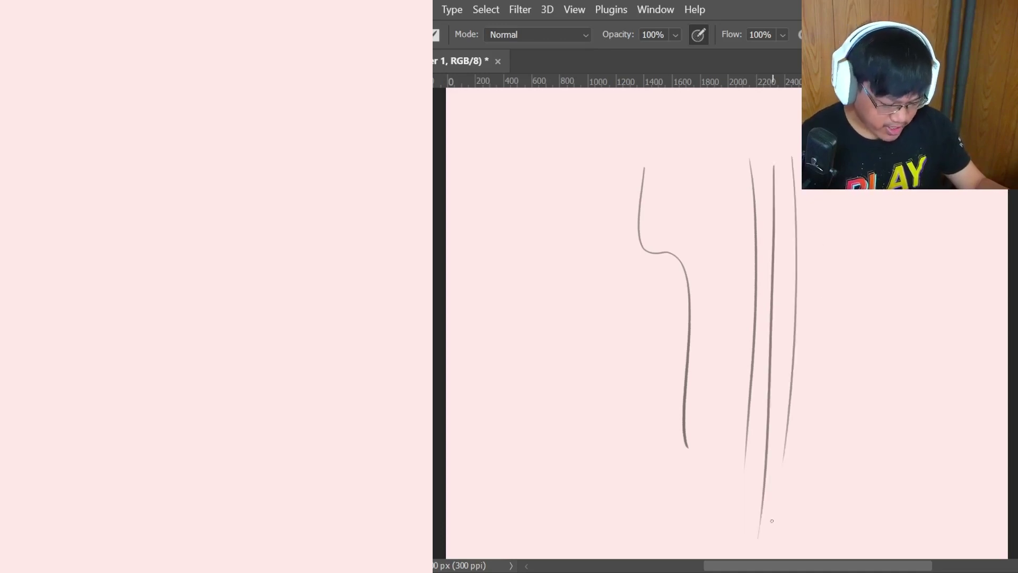
left_click_drag(816, 159, 804, 535)
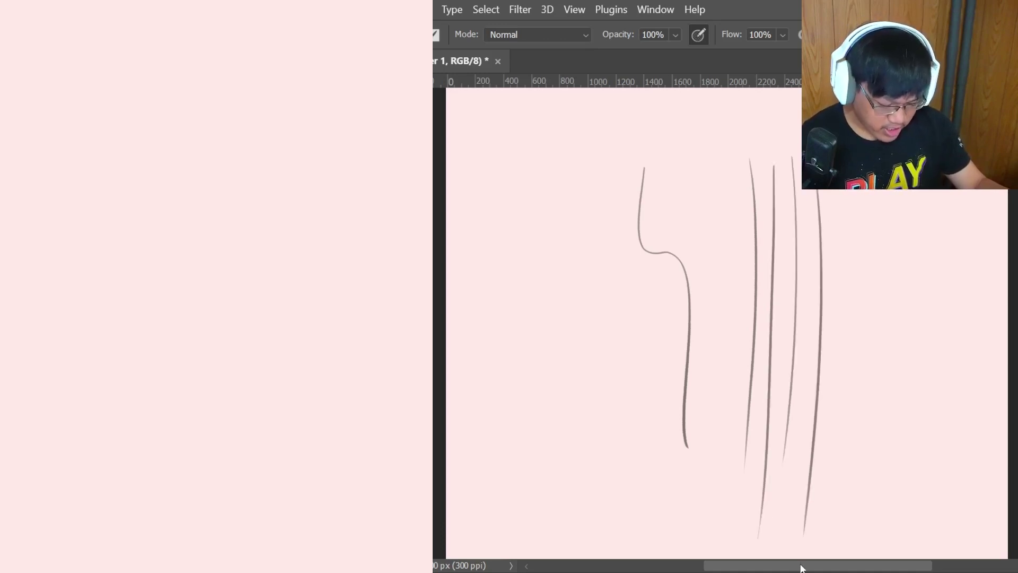
key("ctrl+z")
key("ctrl+z")
key("ctrl+z")
key("ctrl+z")
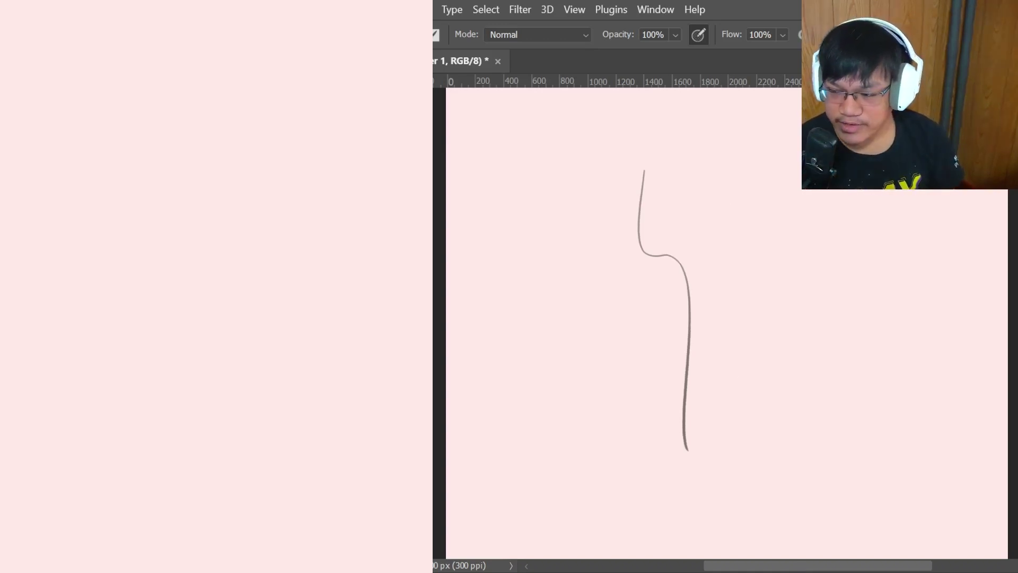
key("ctrl+z")
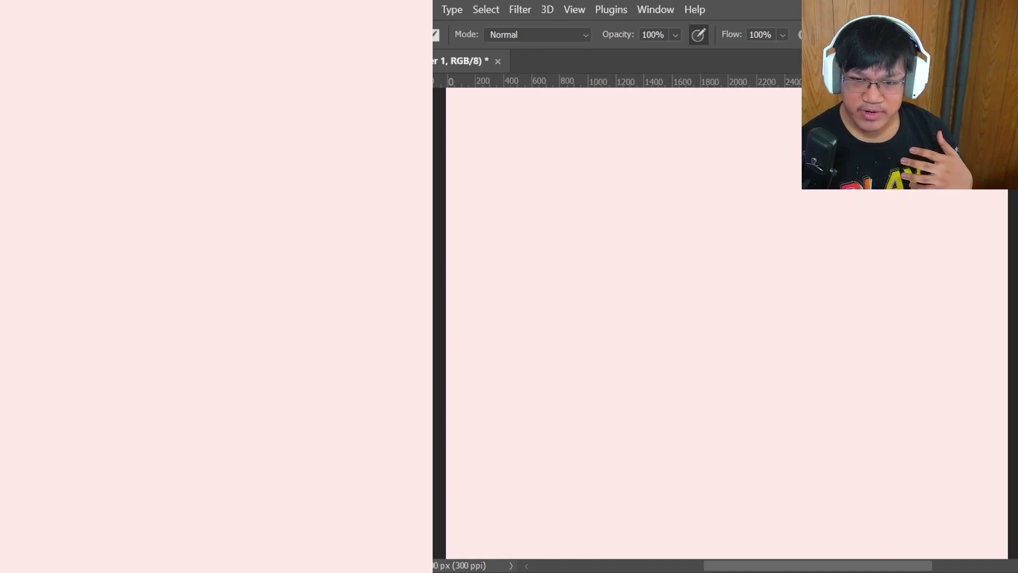
On a fresh layer, sketch the line of action, head oval, shoulders, torso and back.
key("ctrl+shift+alt+n")
scroll(726, 318, "left", 2)
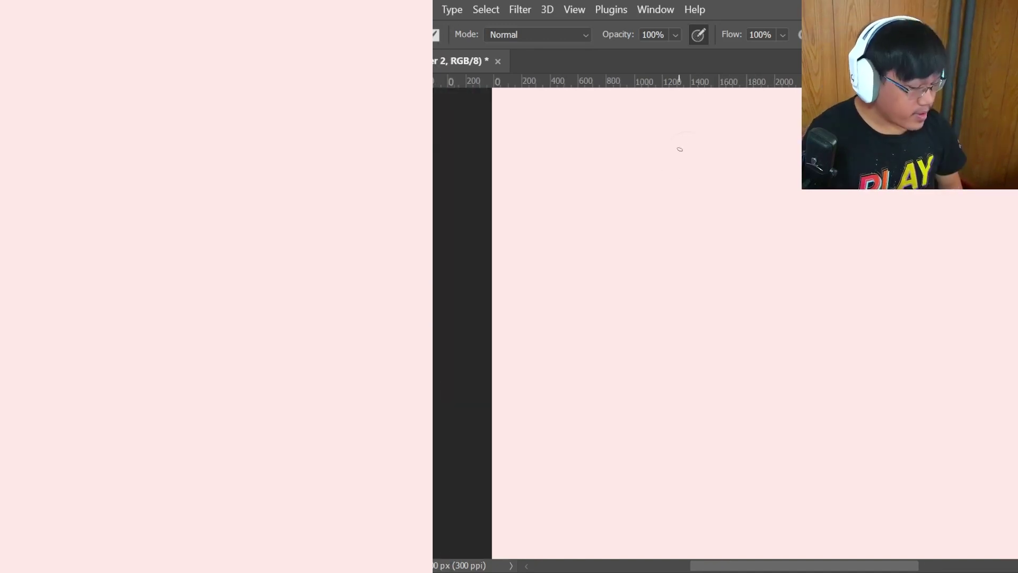
mouse_move(674, 151)
left_mouse_down()
mouse_move(746, 270)
mouse_move(802, 279)
mouse_move(861, 427)
mouse_move(875, 518)
left_mouse_up()
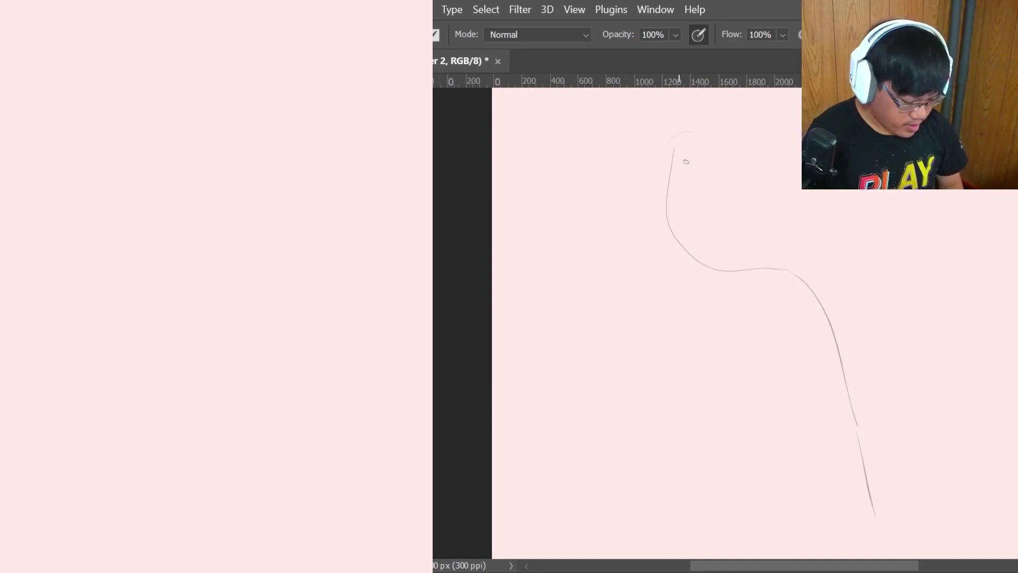
mouse_move(689, 132)
left_mouse_down()
mouse_move(655, 194)
mouse_move(690, 188)
left_mouse_up()
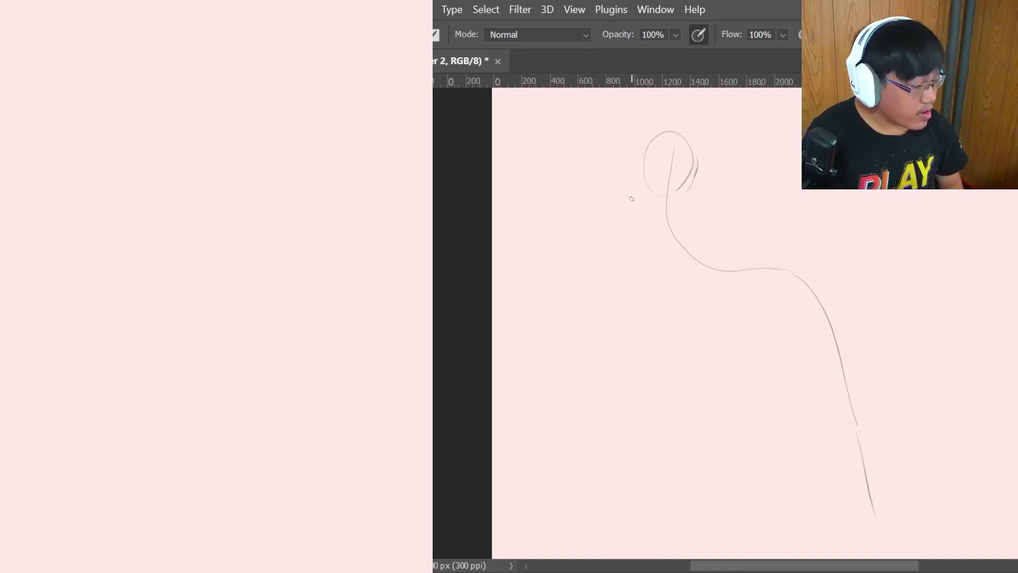
left_click_drag(646, 145, 626, 176)
left_click_drag(657, 200, 683, 191)
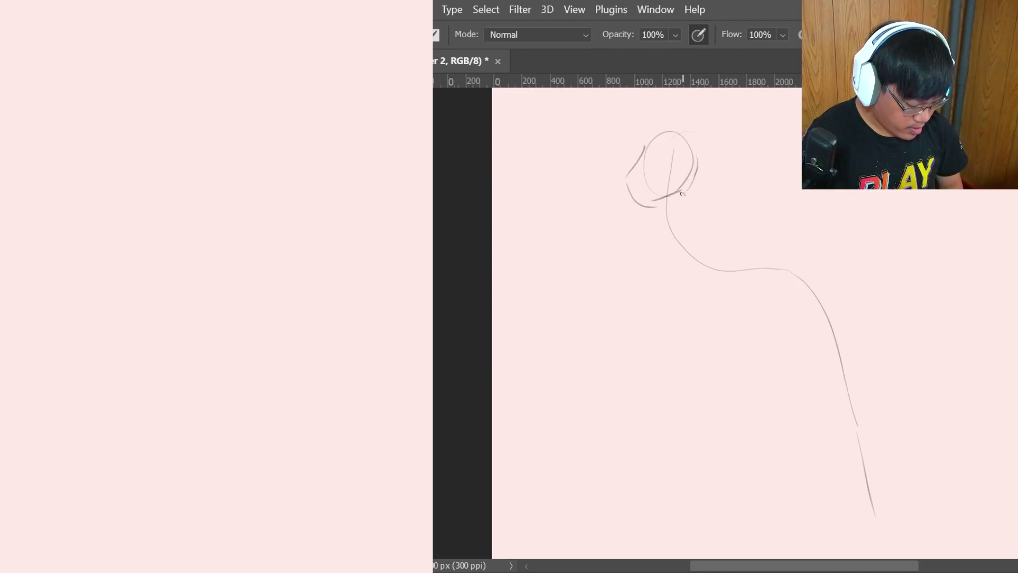
mouse_move(611, 204)
left_mouse_down()
mouse_move(626, 209)
mouse_move(630, 276)
left_mouse_up()
mouse_move(647, 217)
left_mouse_down()
mouse_move(697, 217)
mouse_move(701, 231)
mouse_move(661, 290)
left_mouse_up()
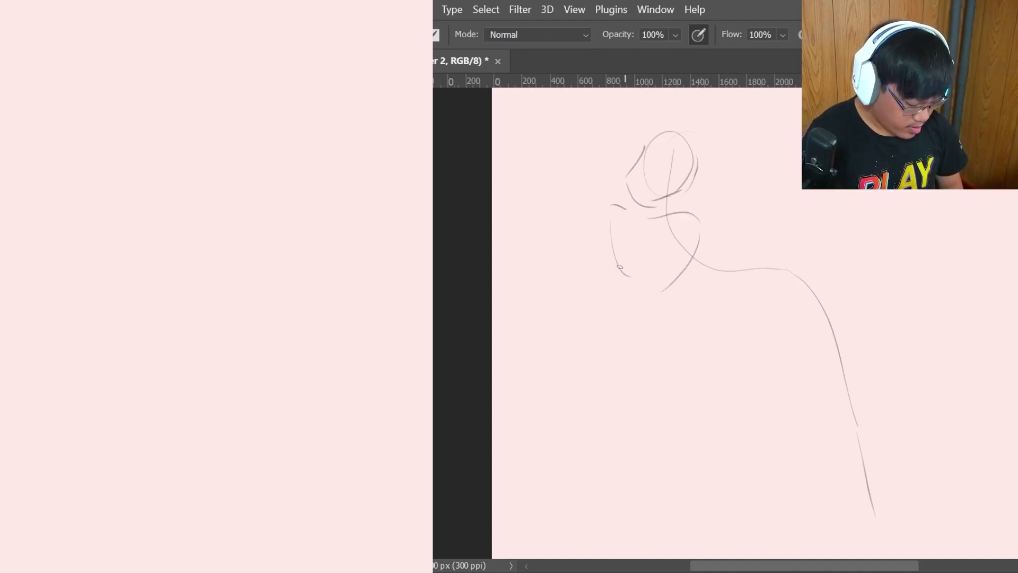
mouse_move(619, 262)
left_mouse_down()
mouse_move(671, 285)
mouse_move(714, 269)
mouse_move(745, 275)
left_mouse_up()
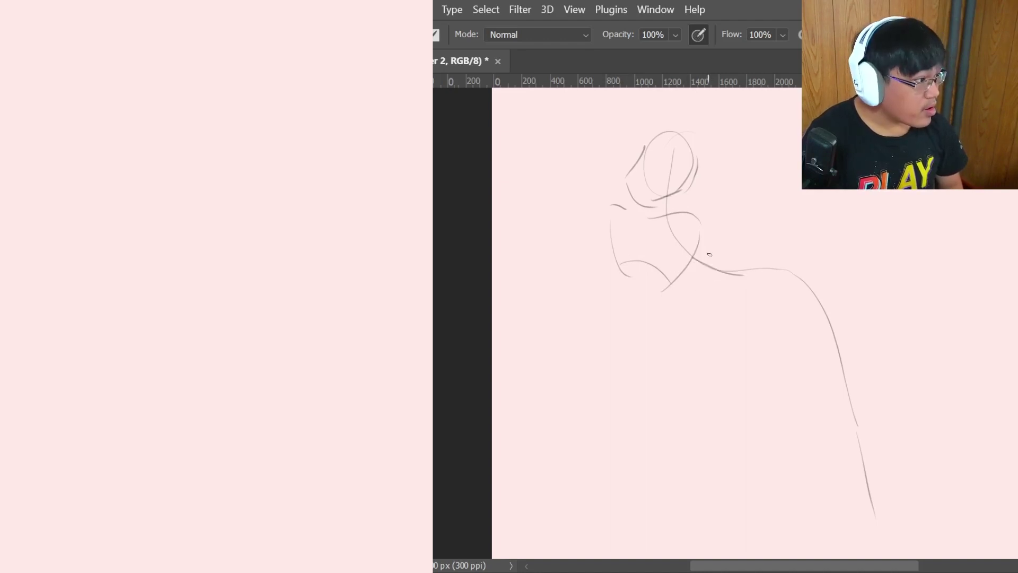
left_click_drag(758, 271, 820, 295)
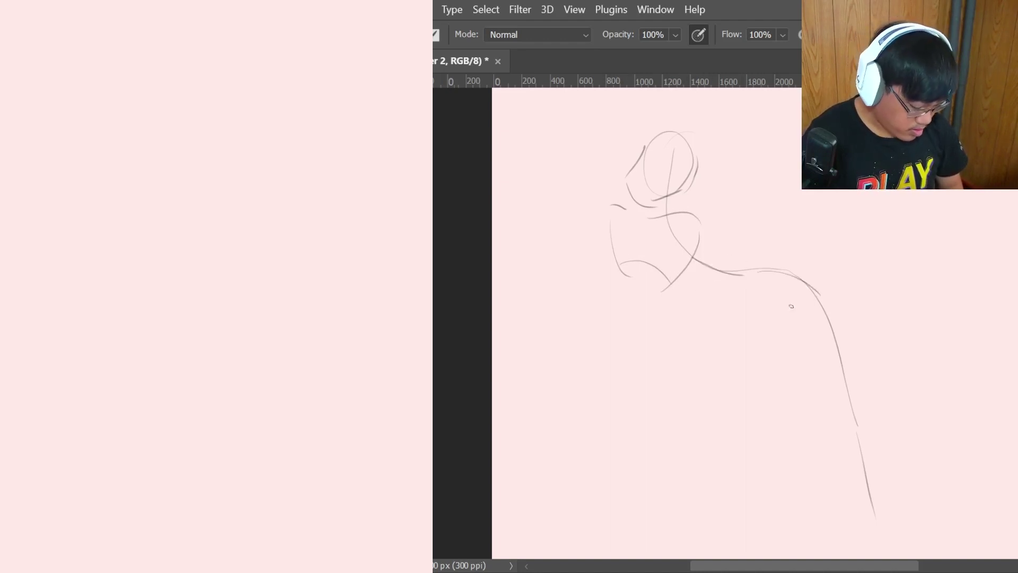
mouse_move(638, 275)
left_mouse_down()
mouse_move(740, 355)
mouse_move(734, 364)
mouse_move(739, 337)
left_mouse_up()
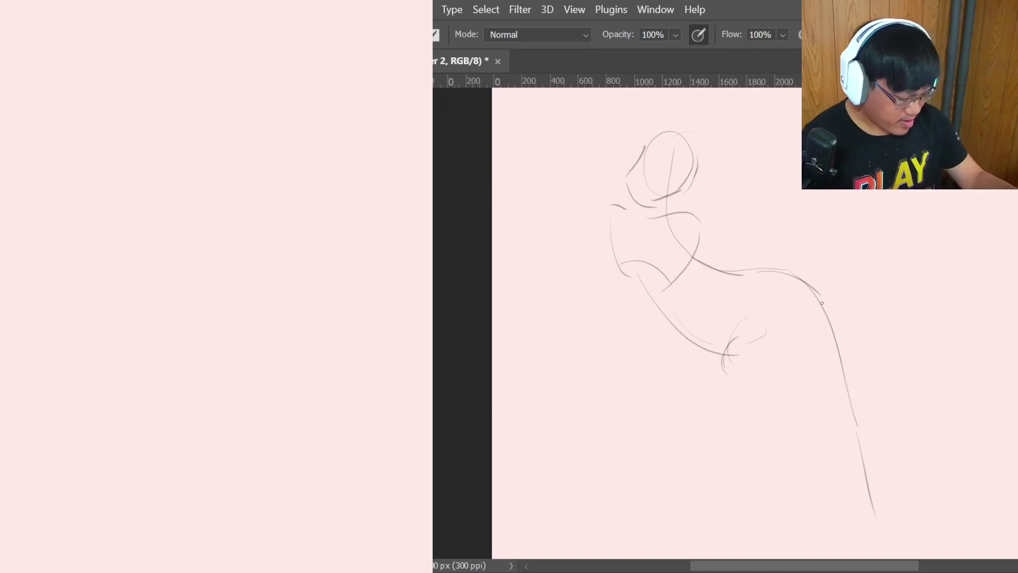
Redo the hip curve and draw the rear leg from thigh down to foot and toes.
key("ctrl+z")
key("ctrl+z")
key("ctrl+z")
key("ctrl+z")
key("ctrl+z")
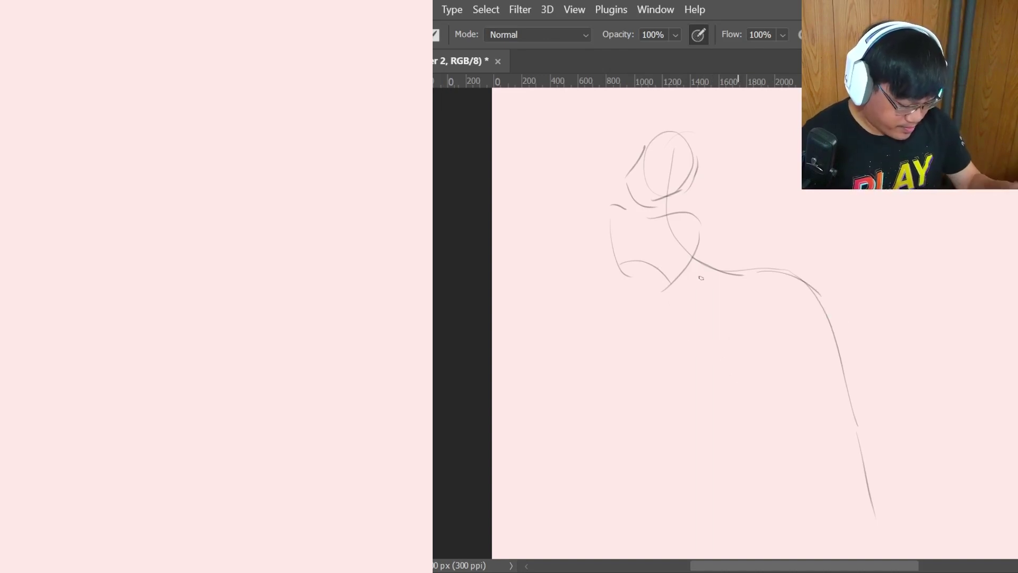
mouse_move(645, 268)
left_mouse_down()
mouse_move(760, 349)
mouse_move(744, 312)
mouse_move(776, 265)
left_mouse_up()
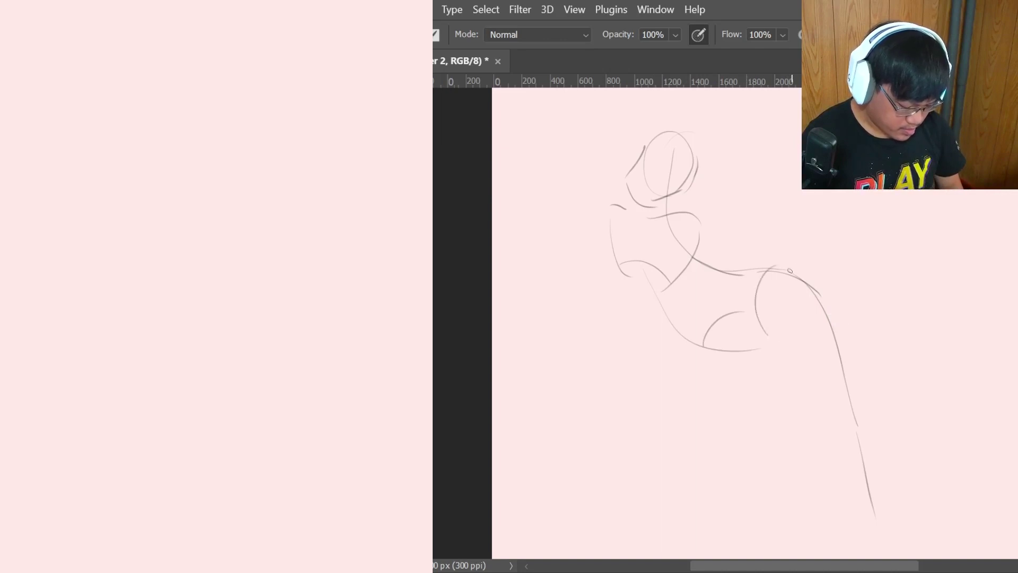
left_click_drag(775, 323, 835, 424)
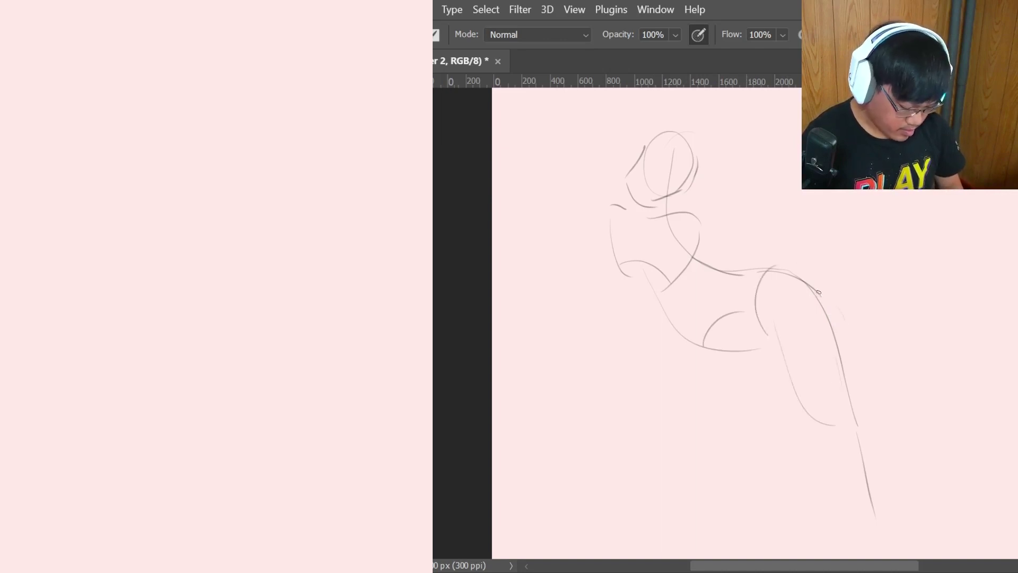
mouse_move(825, 312)
left_mouse_down()
mouse_move(847, 391)
mouse_move(893, 471)
mouse_move(897, 521)
left_mouse_up()
mouse_move(827, 432)
left_mouse_down()
mouse_move(878, 512)
mouse_move(868, 543)
mouse_move(903, 551)
left_mouse_up()
mouse_move(897, 513)
left_mouse_down()
mouse_move(939, 544)
mouse_move(921, 557)
left_mouse_up()
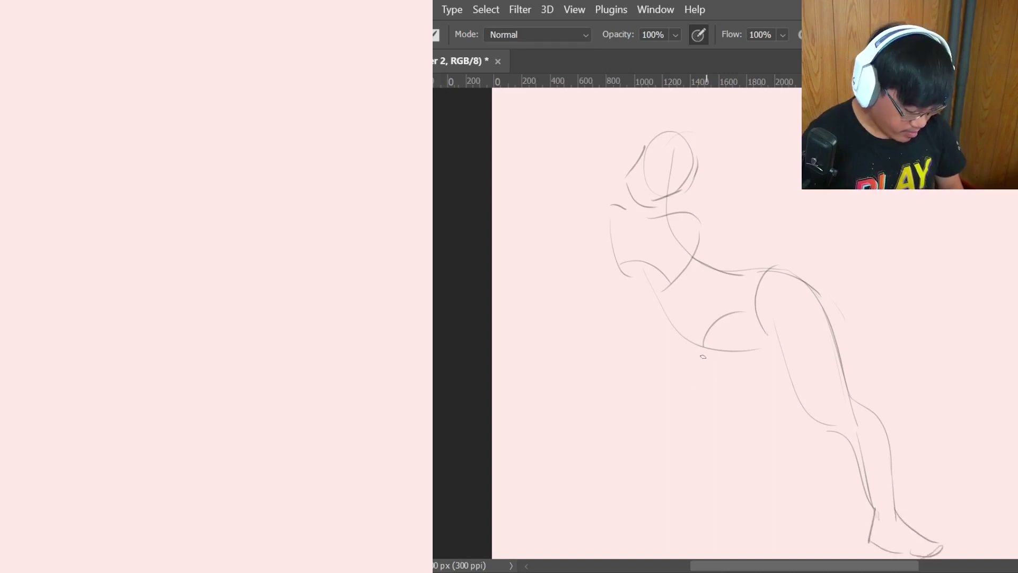
Sketch the front leg's thigh, calf, shin and toes.
left_click_drag(702, 333, 655, 456)
left_click_drag(771, 350, 656, 533)
mouse_move(656, 448)
left_mouse_down()
mouse_move(646, 514)
mouse_move(597, 547)
mouse_move(657, 547)
mouse_move(659, 536)
mouse_move(667, 548)
left_mouse_up()
left_click_drag(664, 528, 664, 552)
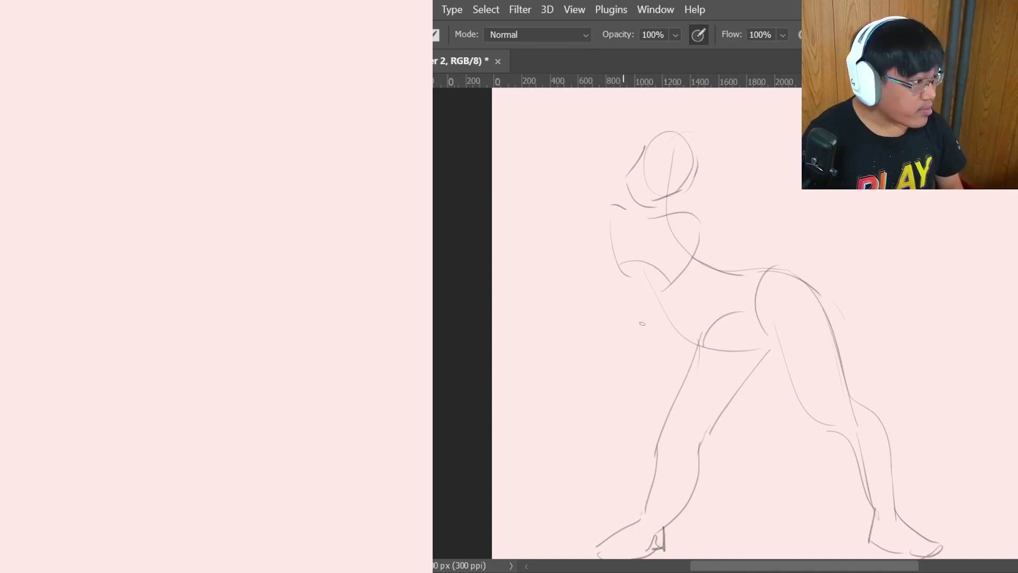
Draw the bent arm reaching left, ending in the hand and fingers.
left_click_drag(684, 249, 599, 339)
left_click_drag(618, 254, 602, 329)
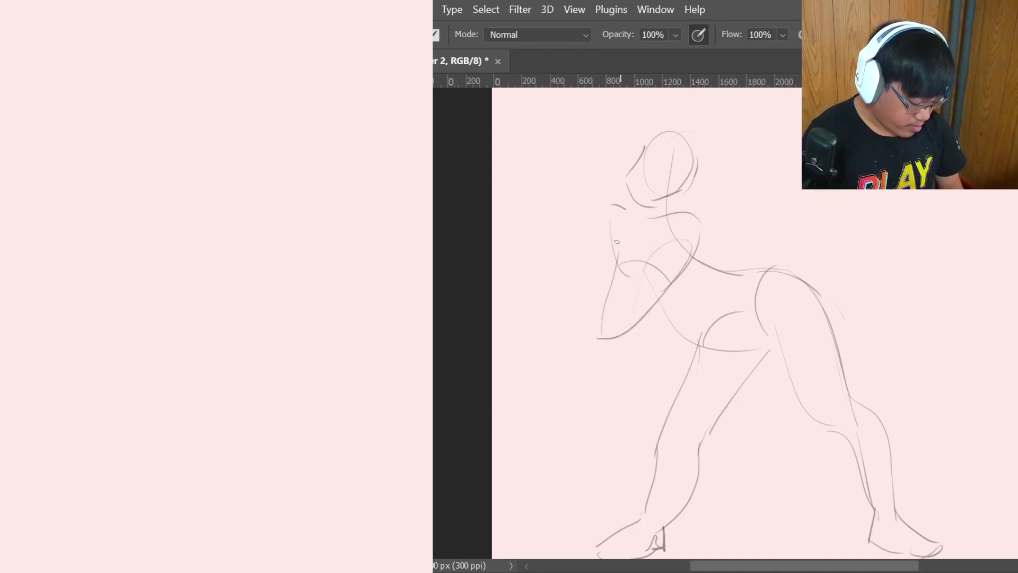
mouse_move(614, 235)
left_mouse_down()
mouse_move(565, 245)
mouse_move(612, 223)
mouse_move(616, 292)
mouse_move(620, 274)
mouse_move(639, 288)
left_mouse_up()
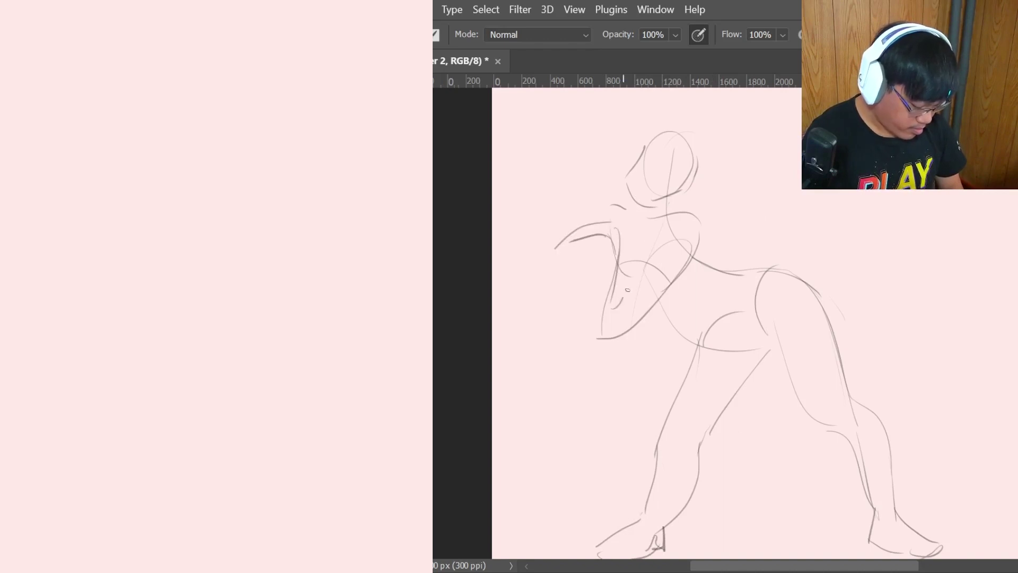
left_click_drag(662, 240, 623, 296)
mouse_move(594, 246)
left_mouse_down()
mouse_move(573, 335)
mouse_move(597, 325)
left_mouse_up()
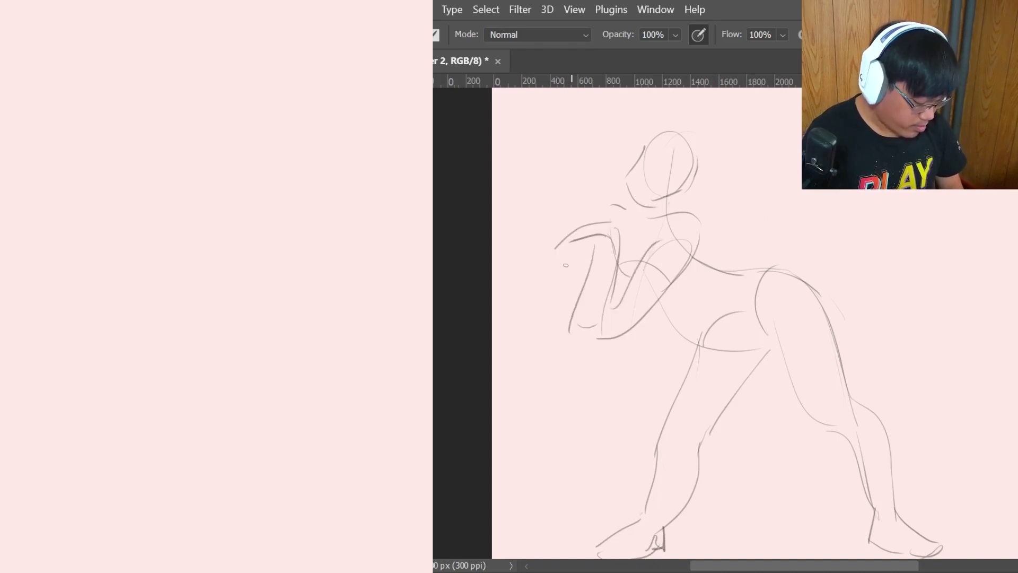
mouse_move(565, 248)
left_mouse_down()
mouse_move(591, 244)
mouse_move(534, 227)
mouse_move(577, 225)
left_mouse_up()
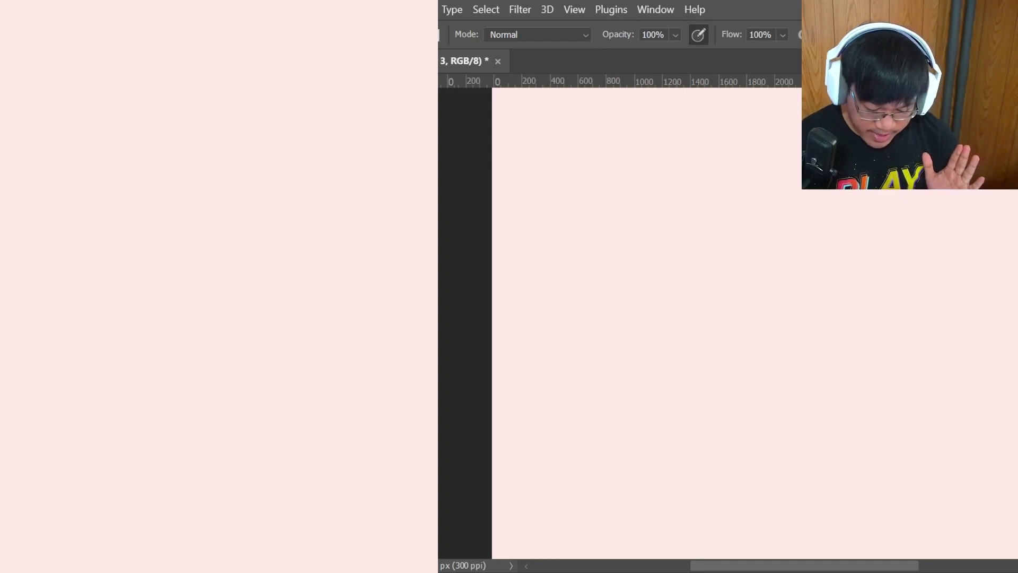
Draw a single curved gesture stroke, then undo it to leave the page blank.
left_click_drag(690, 171, 734, 451)
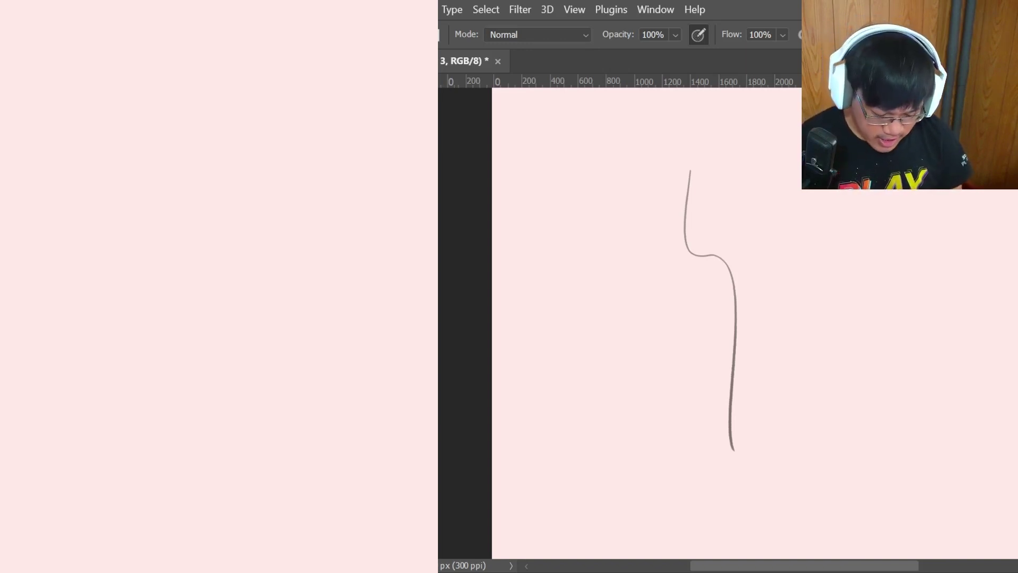
key("ctrl+z")
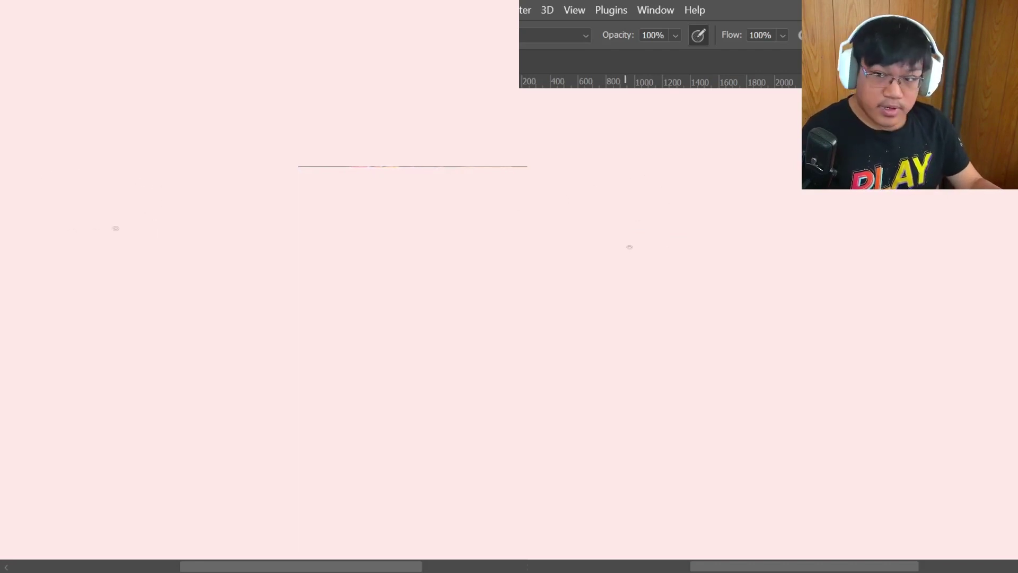
Draw the long curved line of action, a head oval with guide lines, and neck curves.
mouse_move(550, 239)
left_mouse_down()
mouse_move(887, 419)
mouse_move(995, 499)
left_mouse_up()
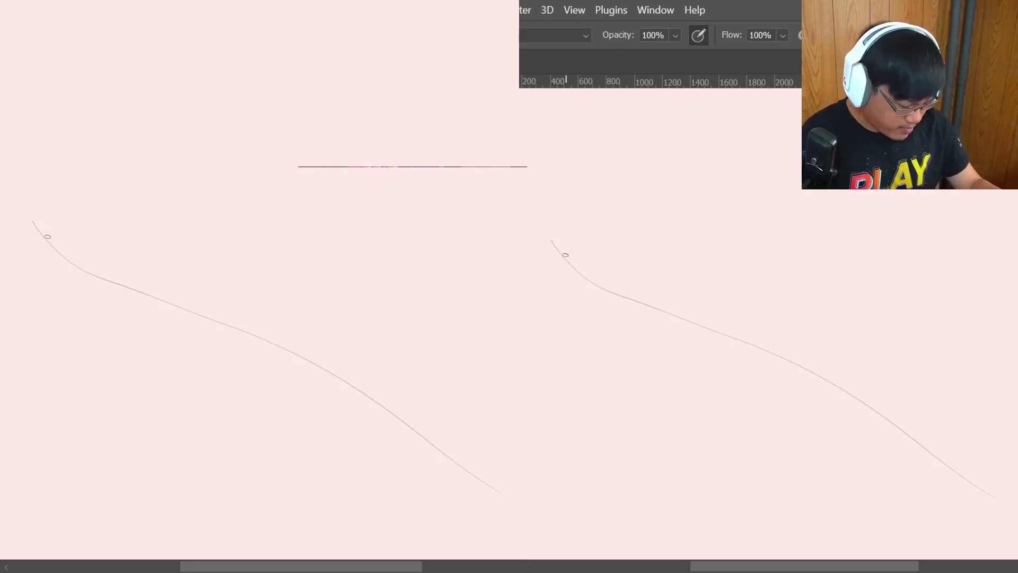
mouse_move(555, 219)
left_mouse_down()
mouse_move(535, 239)
mouse_move(563, 286)
left_mouse_up()
mouse_move(586, 251)
left_mouse_down()
mouse_move(577, 277)
mouse_move(586, 217)
mouse_move(601, 245)
mouse_move(593, 239)
mouse_move(623, 264)
left_mouse_up()
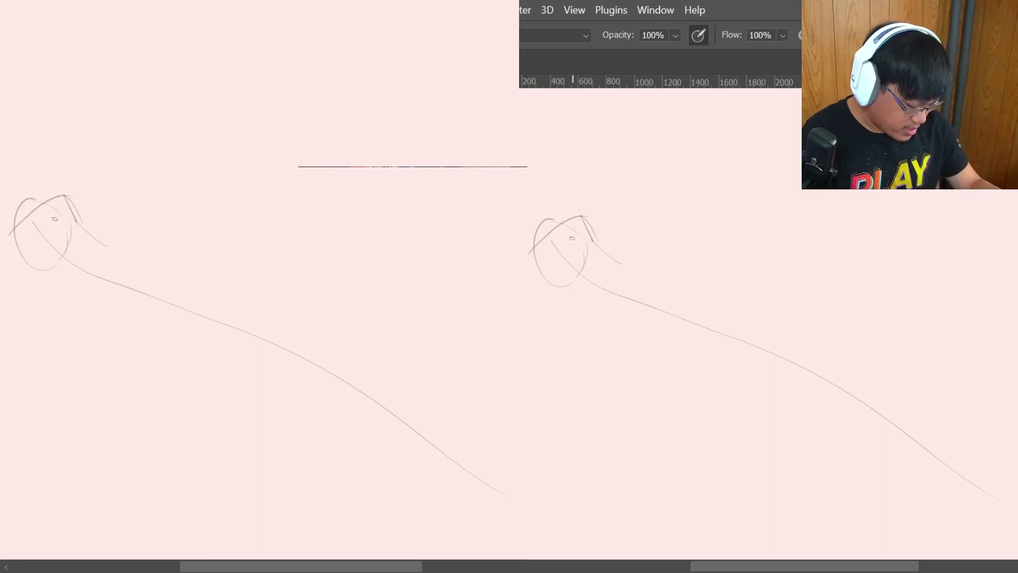
mouse_move(566, 238)
left_mouse_down()
mouse_move(559, 277)
mouse_move(636, 275)
left_mouse_up()
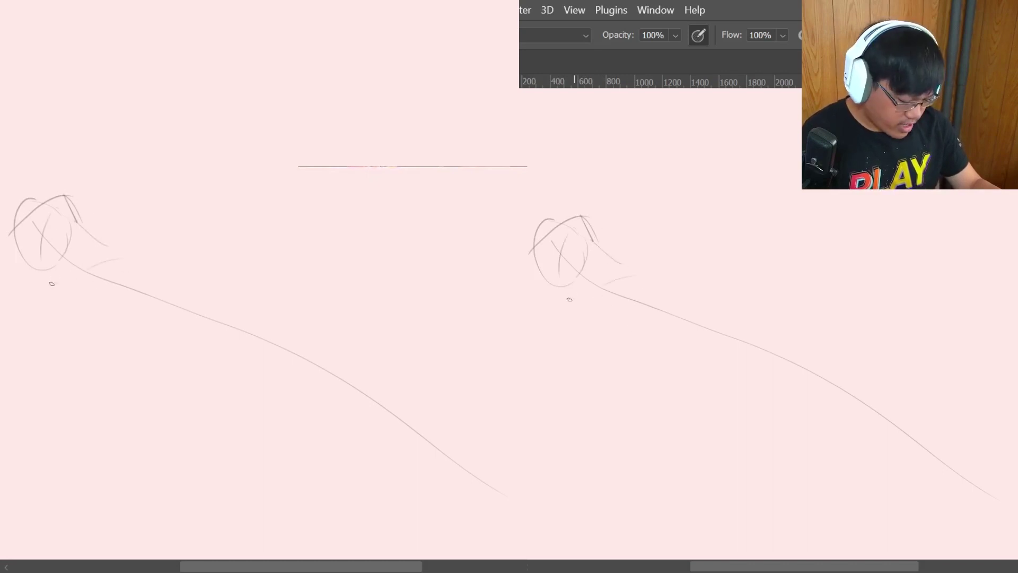
left_click_drag(564, 305, 624, 258)
mouse_move(629, 253)
left_mouse_down()
mouse_move(665, 266)
mouse_move(648, 250)
left_mouse_up()
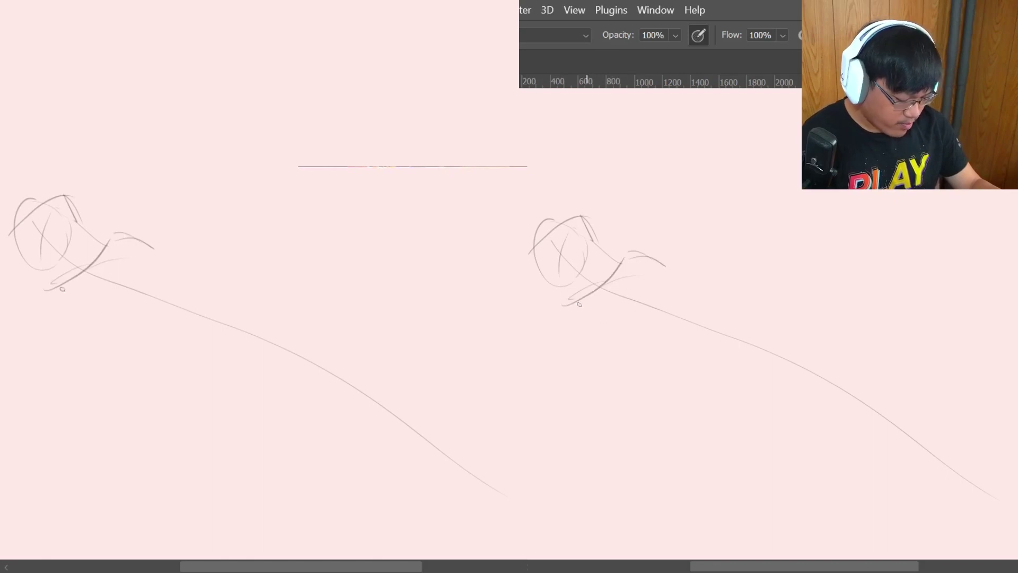
mouse_move(598, 317)
left_mouse_down()
mouse_move(634, 326)
mouse_move(600, 317)
left_mouse_up()
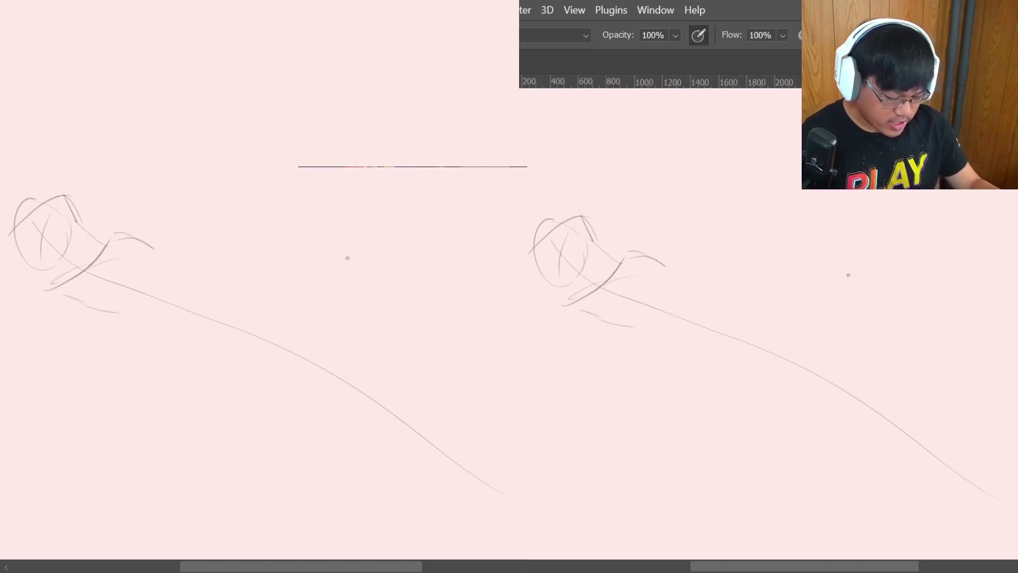
Extend the torso contour through chest edge and waist down to the hip.
left_click_drag(658, 258, 686, 255)
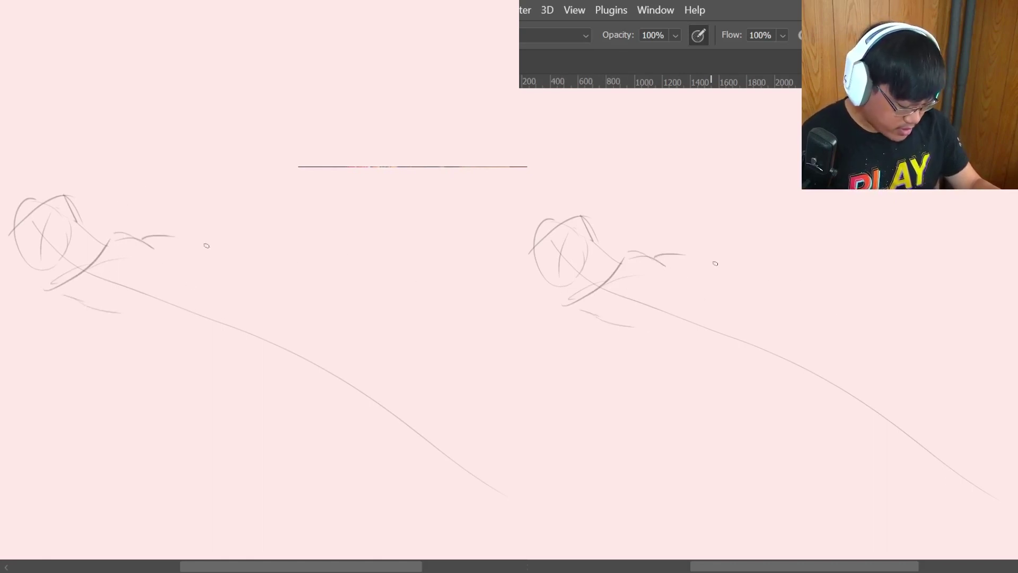
mouse_move(655, 327)
left_mouse_down()
mouse_move(689, 262)
mouse_move(653, 325)
left_mouse_up()
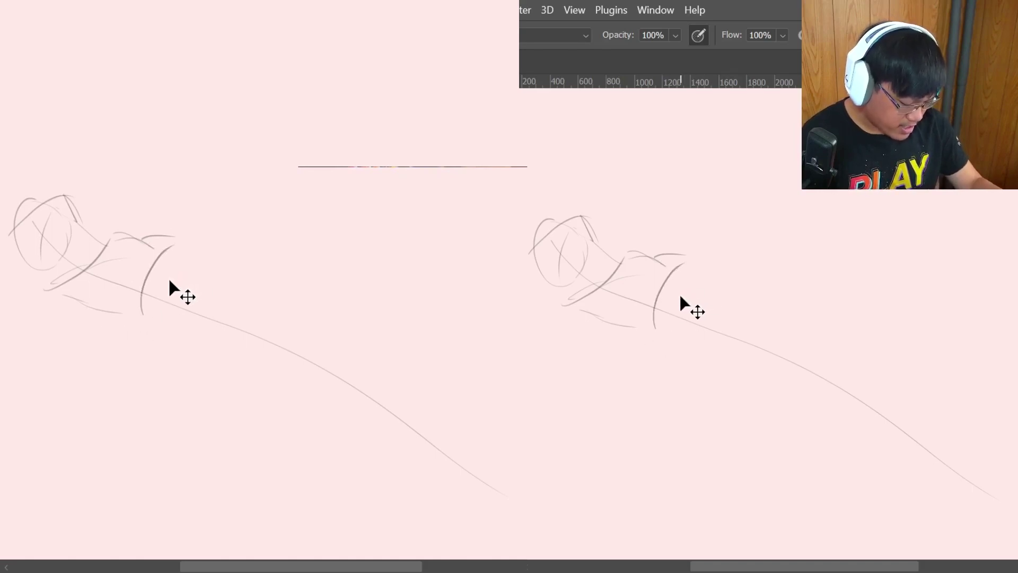
left_click_drag(645, 323, 683, 265)
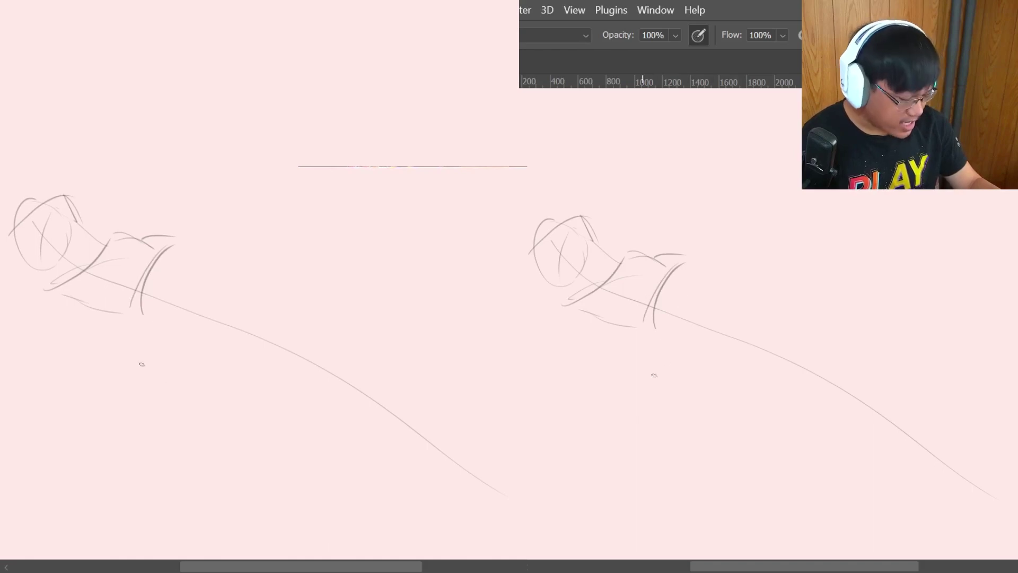
mouse_move(727, 363)
left_mouse_down()
mouse_move(772, 324)
mouse_move(689, 370)
left_mouse_up()
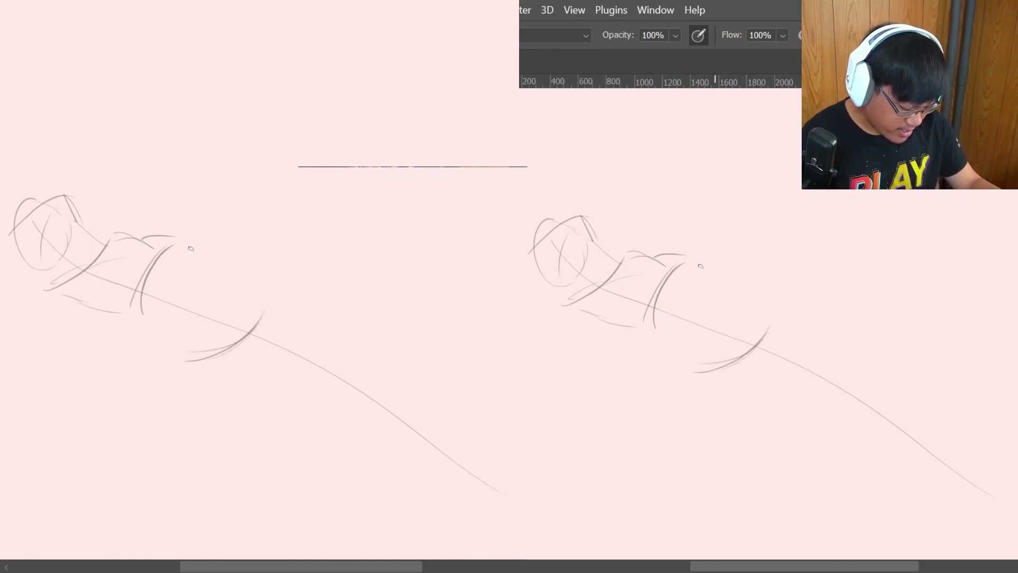
left_click_drag(696, 278, 764, 350)
left_click_drag(727, 278, 754, 318)
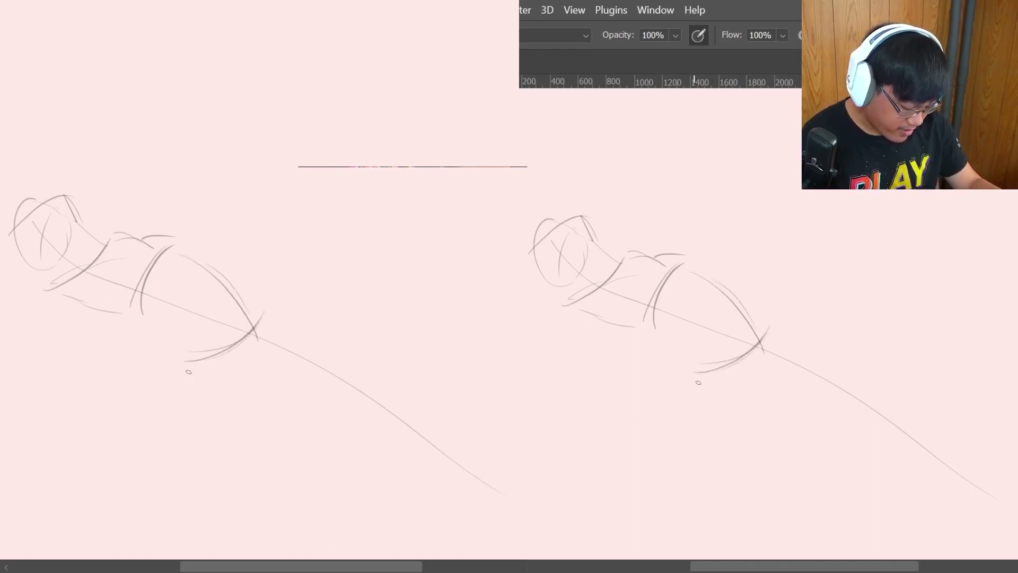
Sketch the hip's side edge and the bent thigh down to the knee.
mouse_move(686, 368)
left_mouse_down()
mouse_move(690, 408)
mouse_move(729, 393)
mouse_move(757, 418)
left_mouse_up()
left_click_drag(703, 387, 767, 415)
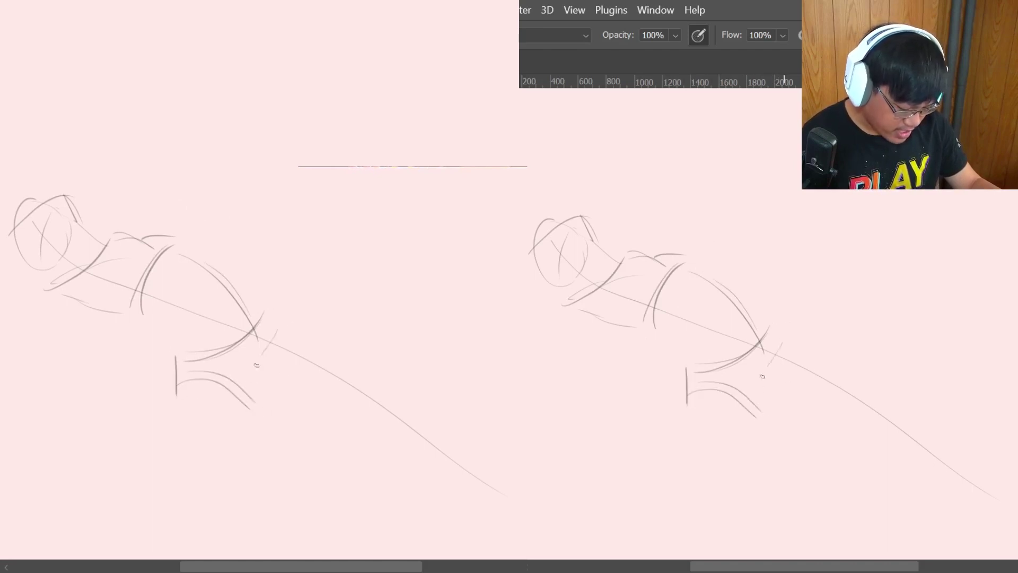
left_click_drag(780, 343, 748, 423)
mouse_move(767, 326)
left_mouse_down()
mouse_move(782, 342)
mouse_move(772, 331)
left_mouse_up()
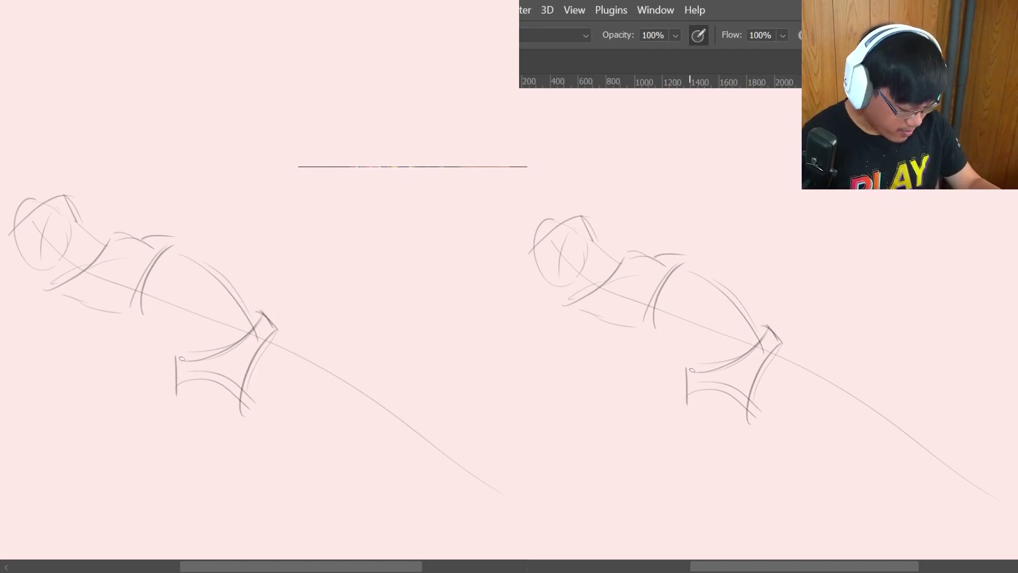
left_click_drag(692, 410, 714, 518)
left_click_drag(751, 419, 742, 516)
mouse_move(751, 446)
left_mouse_down()
mouse_move(715, 531)
mouse_move(763, 509)
left_mouse_up()
Draw the extended rear leg's upper and lower lines, curving down into a foot.
scroll(272, 374, "down", 5)
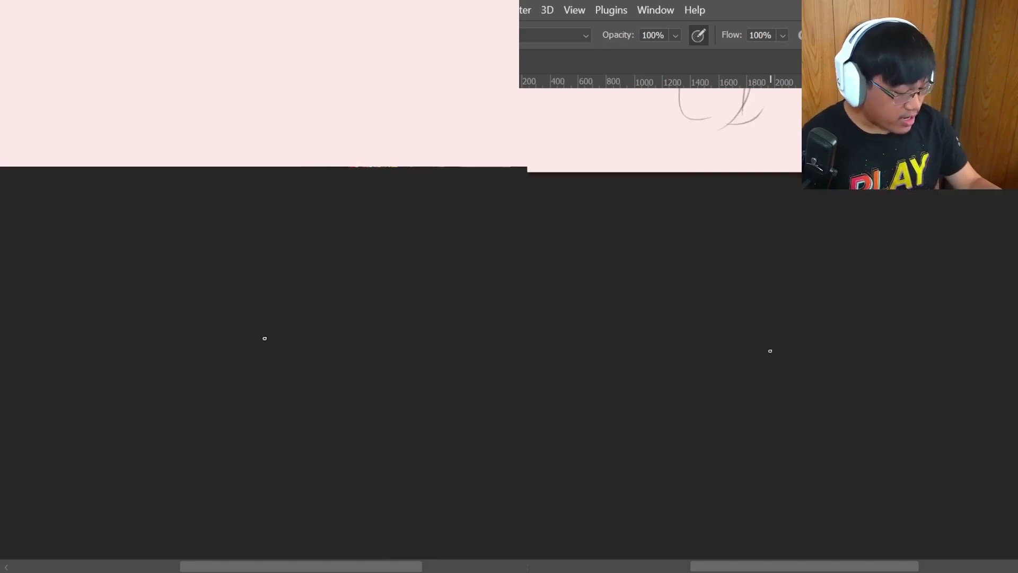
scroll(748, 316, "up", 5)
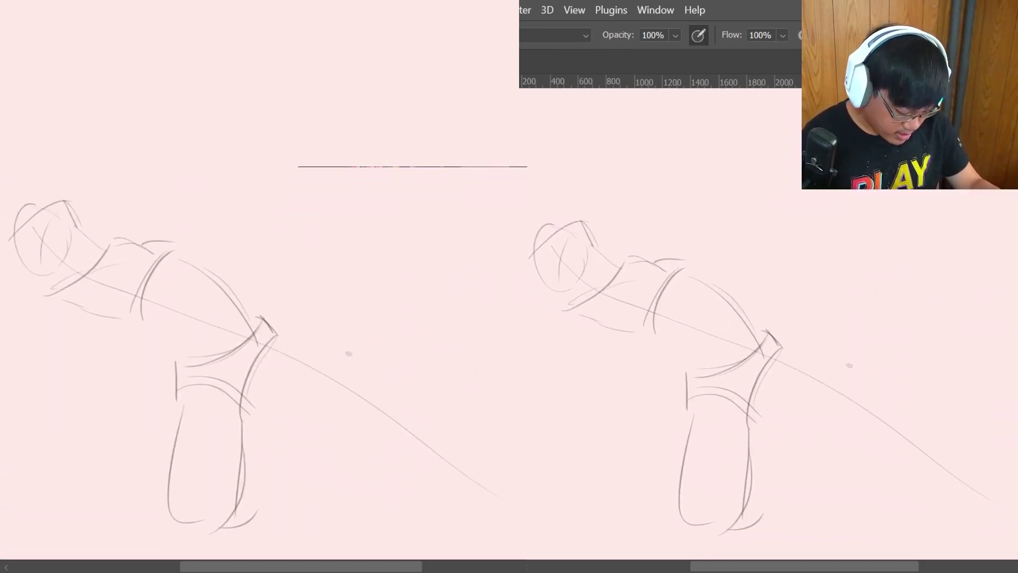
left_click_drag(783, 350, 939, 410)
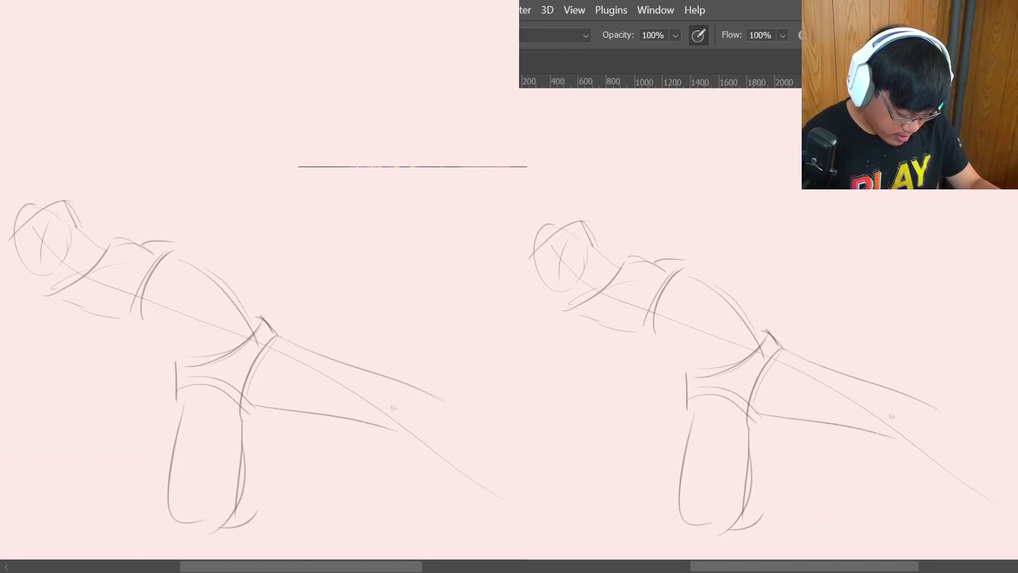
mouse_move(254, 416)
left_mouse_down()
mouse_move(371, 432)
mouse_move(414, 451)
mouse_move(486, 513)
left_mouse_up()
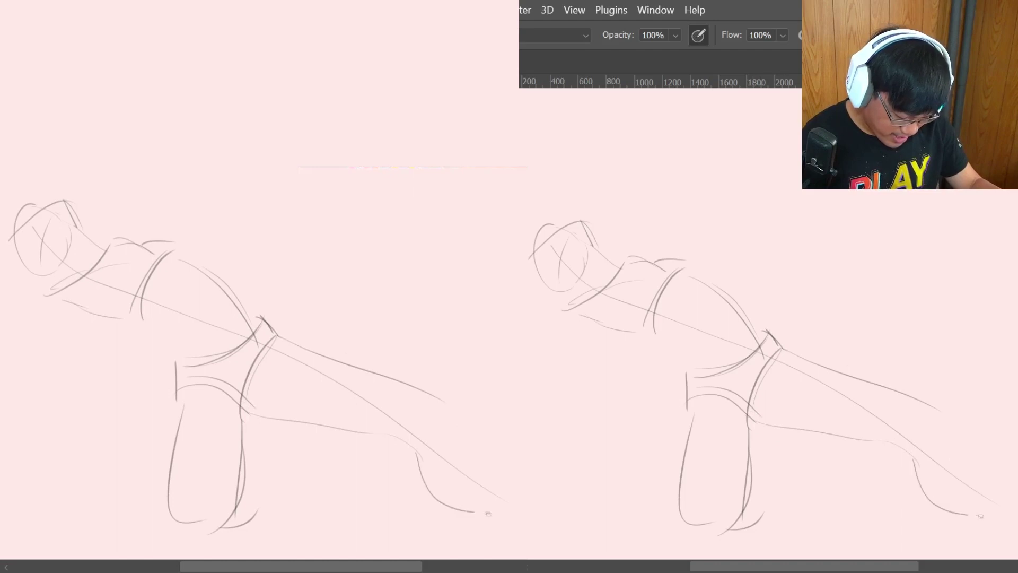
left_click_drag(431, 409, 528, 498)
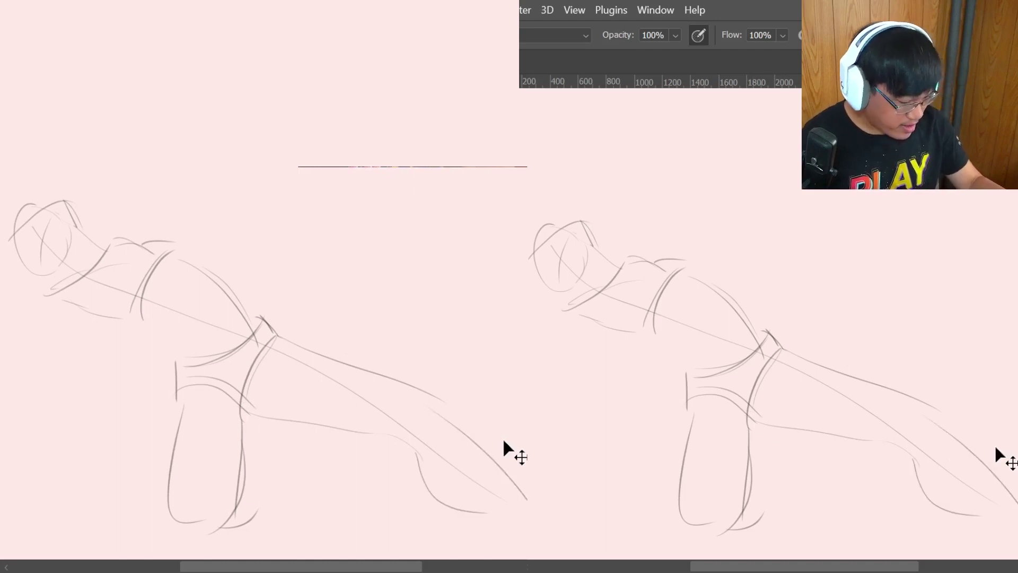
Scale the whole sketch down to about 82% and nudge it upward.
key("ctrl+t")
left_click_drag(527, 198, 444, 258)
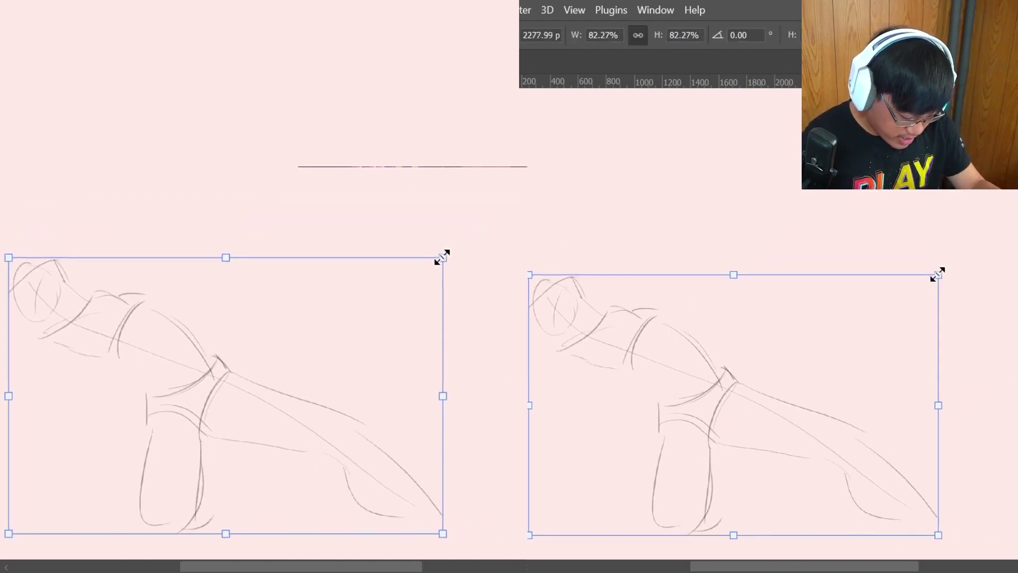
left_click_drag(348, 358, 344, 340)
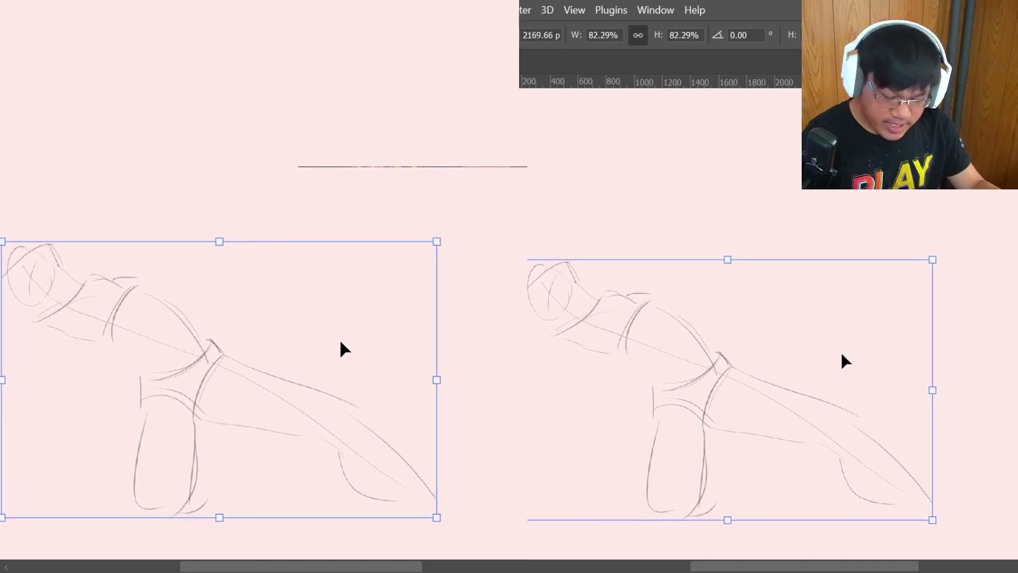
key("Return")
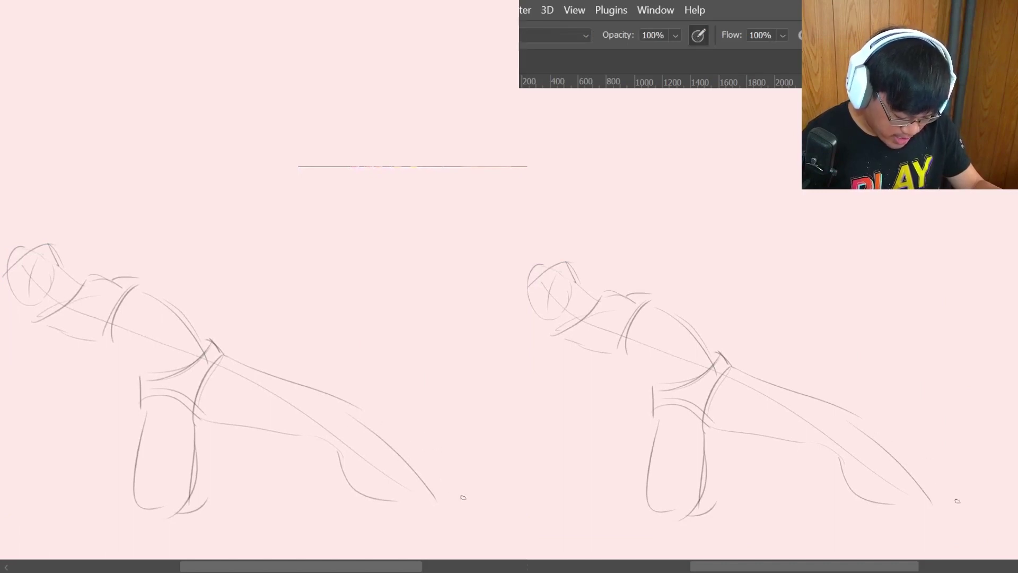
Refine the extended leg and foot, then add a raised arm and the back of the head.
left_click_drag(351, 412, 483, 486)
mouse_move(331, 441)
left_mouse_down()
mouse_move(364, 469)
mouse_move(455, 495)
mouse_move(492, 471)
mouse_move(518, 511)
left_mouse_up()
left_click_drag(459, 497, 527, 523)
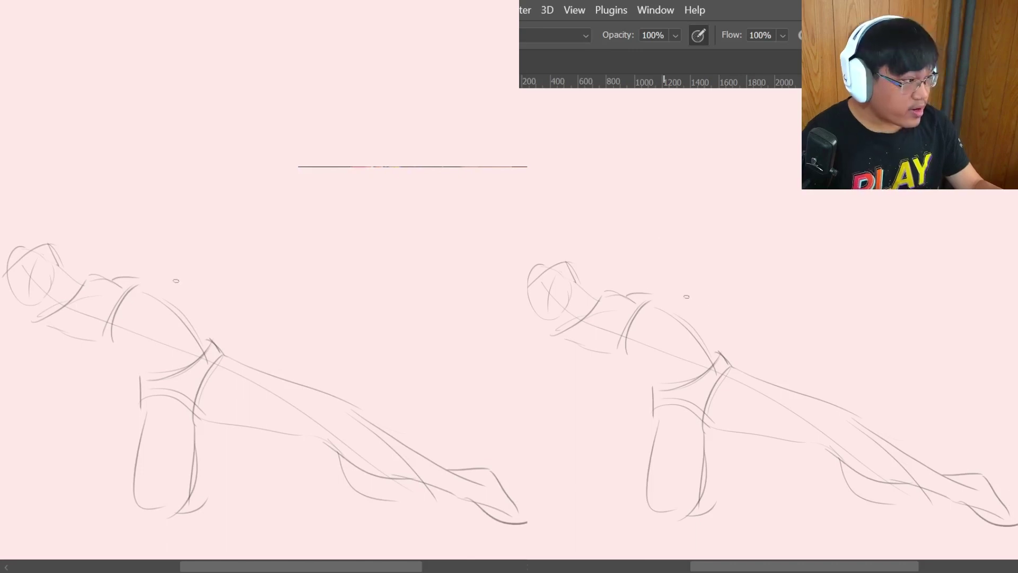
left_click_drag(144, 280, 115, 228)
mouse_move(35, 242)
left_mouse_down()
mouse_move(90, 196)
mouse_move(100, 210)
left_mouse_up()
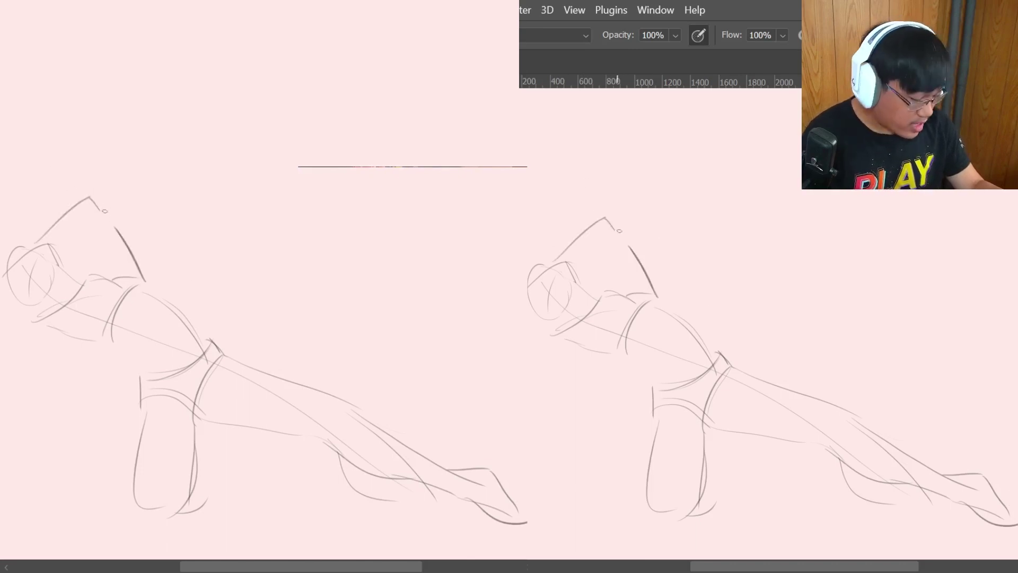
mouse_move(55, 253)
left_mouse_down()
mouse_move(86, 207)
mouse_move(84, 239)
mouse_move(123, 291)
left_mouse_up()
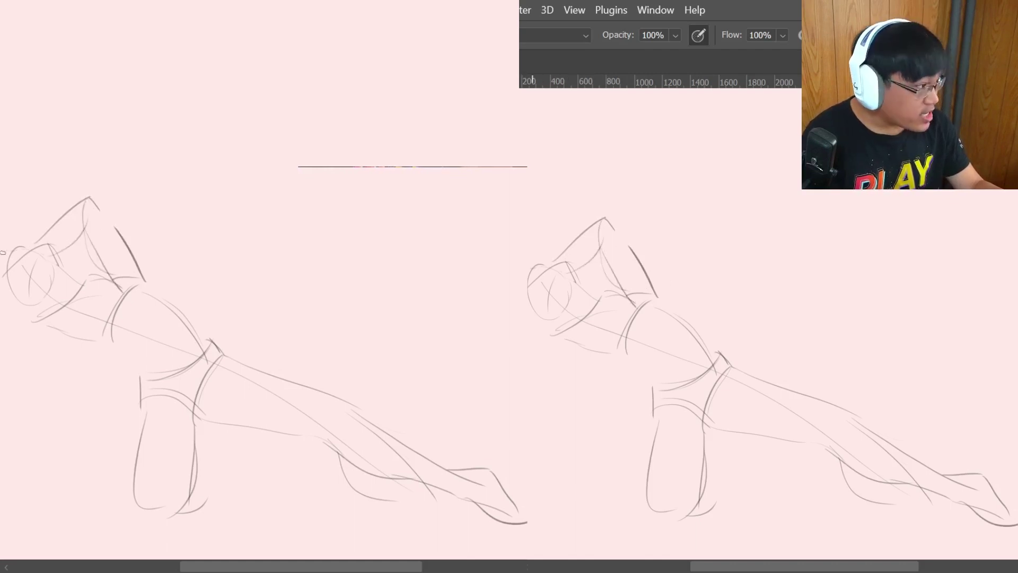
left_click_drag(23, 249, 1, 220)
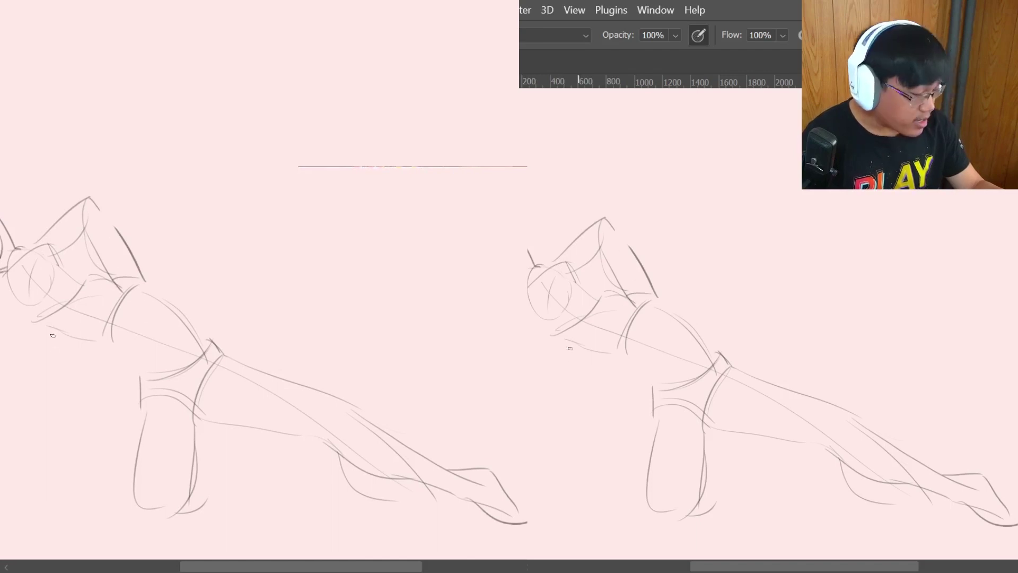
Add the supporting arm and hand, inner thigh line, darker back curve and head edge.
left_click_drag(34, 326, 70, 498)
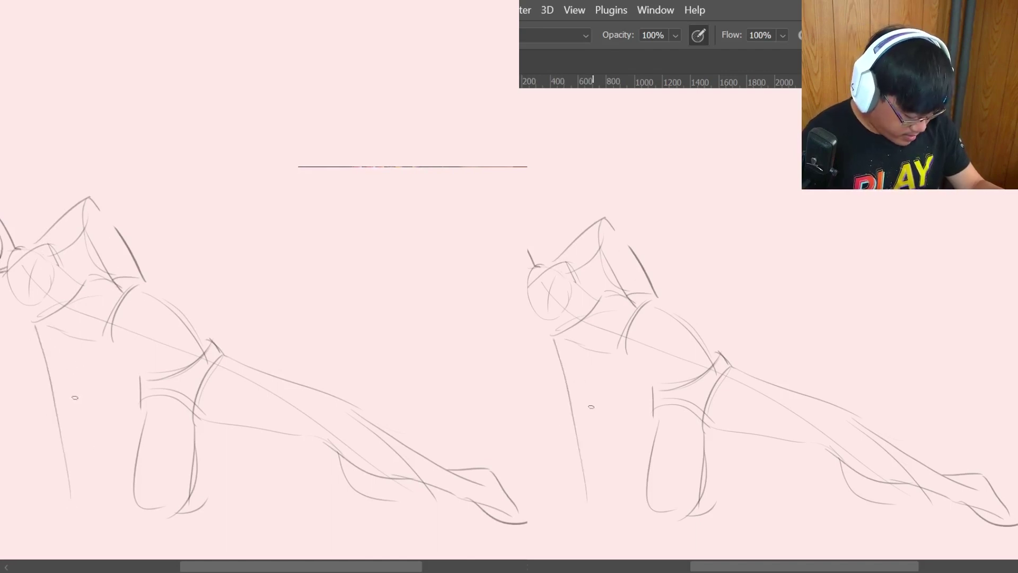
mouse_move(70, 354)
left_mouse_down()
mouse_move(71, 424)
mouse_move(55, 427)
mouse_move(84, 472)
mouse_move(59, 505)
mouse_move(7, 518)
mouse_move(88, 520)
mouse_move(85, 508)
mouse_move(105, 526)
left_mouse_up()
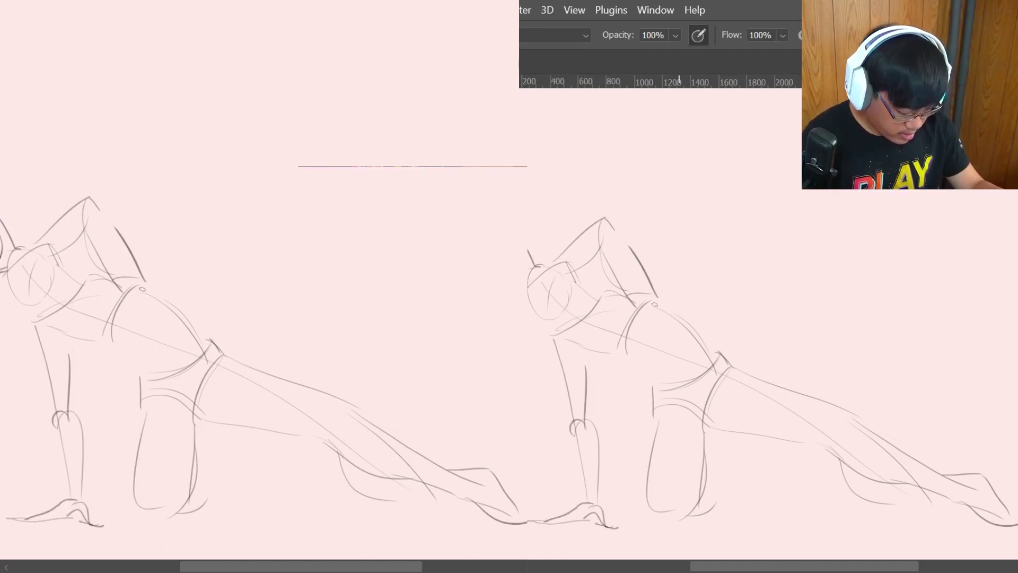
left_click_drag(139, 353, 135, 399)
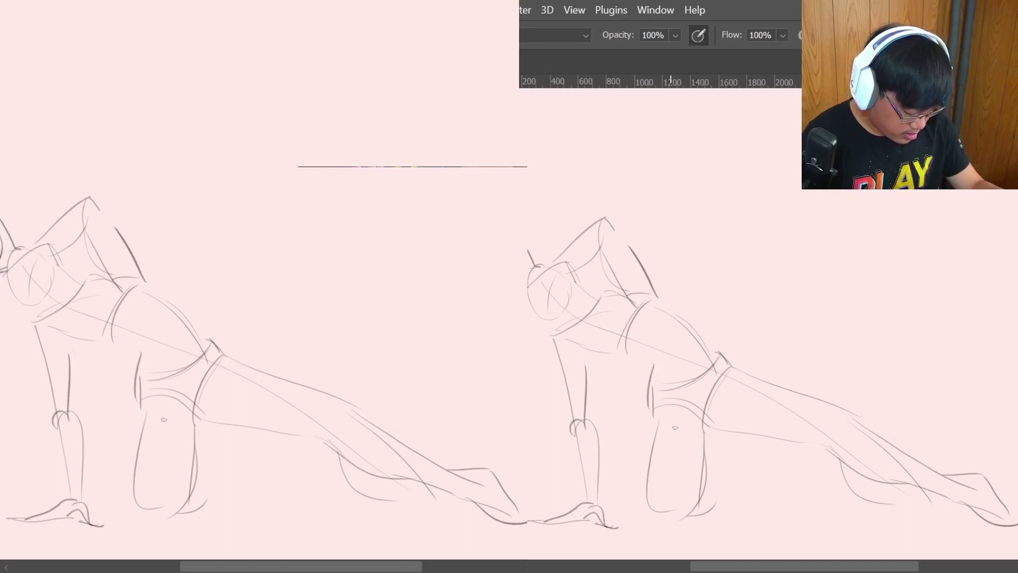
mouse_move(141, 290)
left_mouse_down()
mouse_move(183, 310)
mouse_move(206, 366)
left_mouse_up()
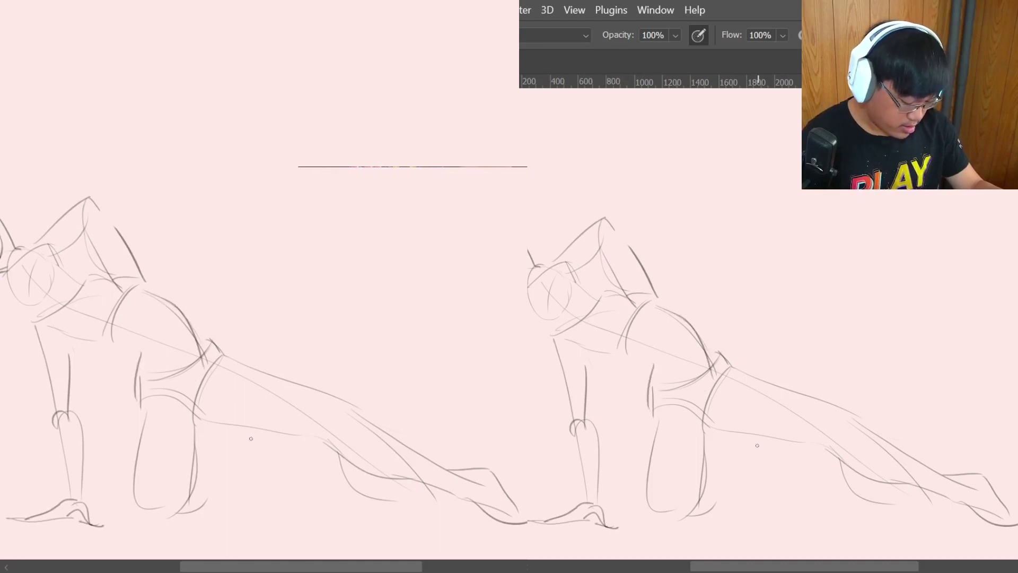
left_click_drag(17, 247, 21, 285)
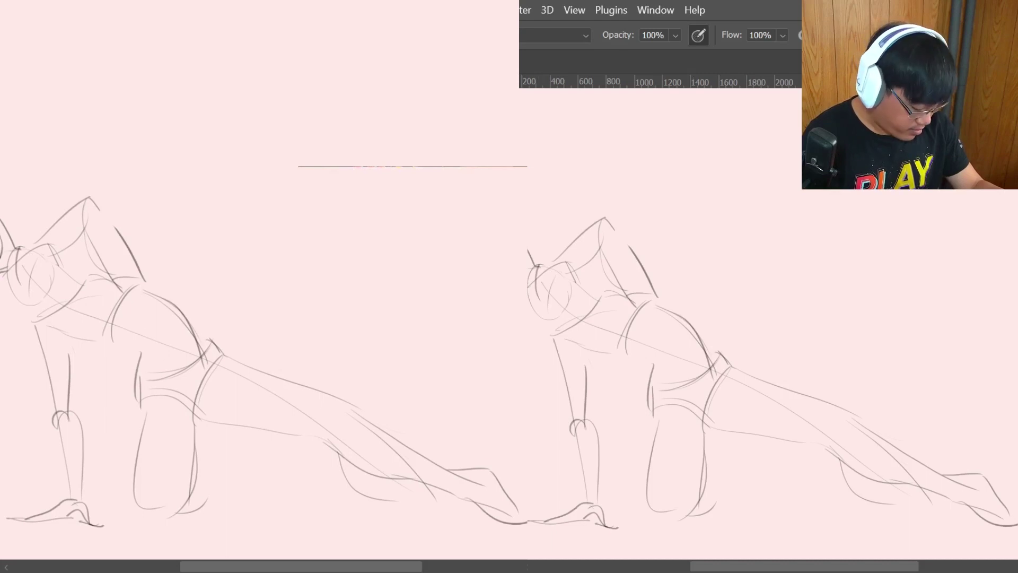
left_click_drag(16, 414, 28, 498)
left_click_drag(26, 457, 28, 506)
mouse_move(99, 472)
left_mouse_down()
mouse_move(103, 432)
mouse_move(77, 368)
mouse_move(101, 451)
left_mouse_up()
left_click_drag(609, 469, 601, 489)
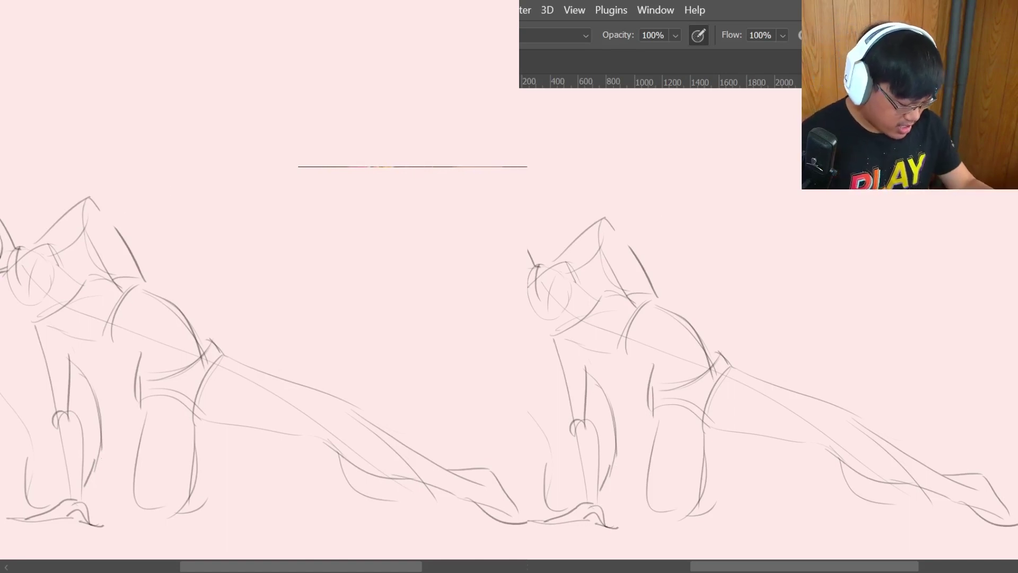
Paint a red line of action along the back and a red arrow down the bent leg.
key("i")
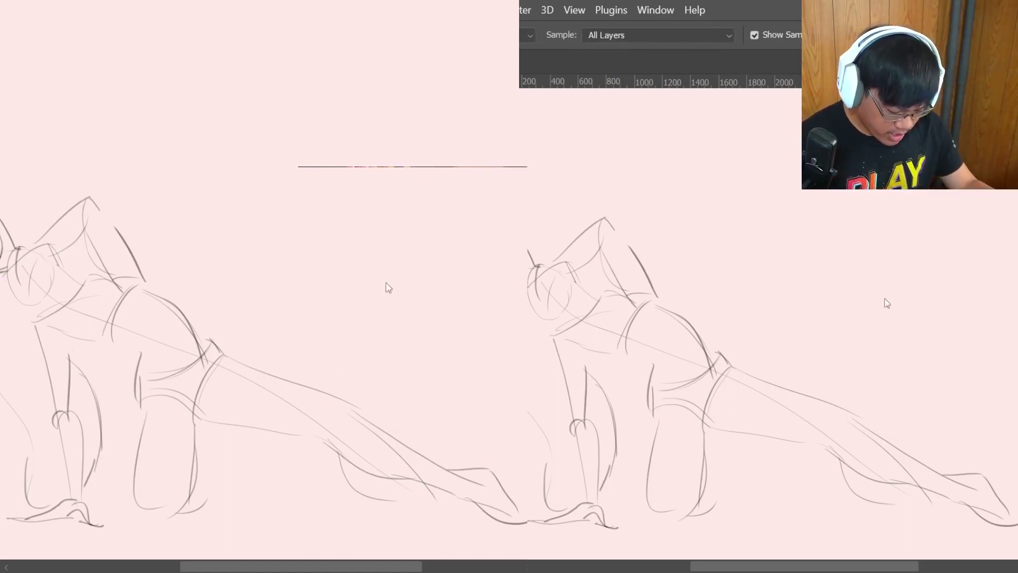
key("b")
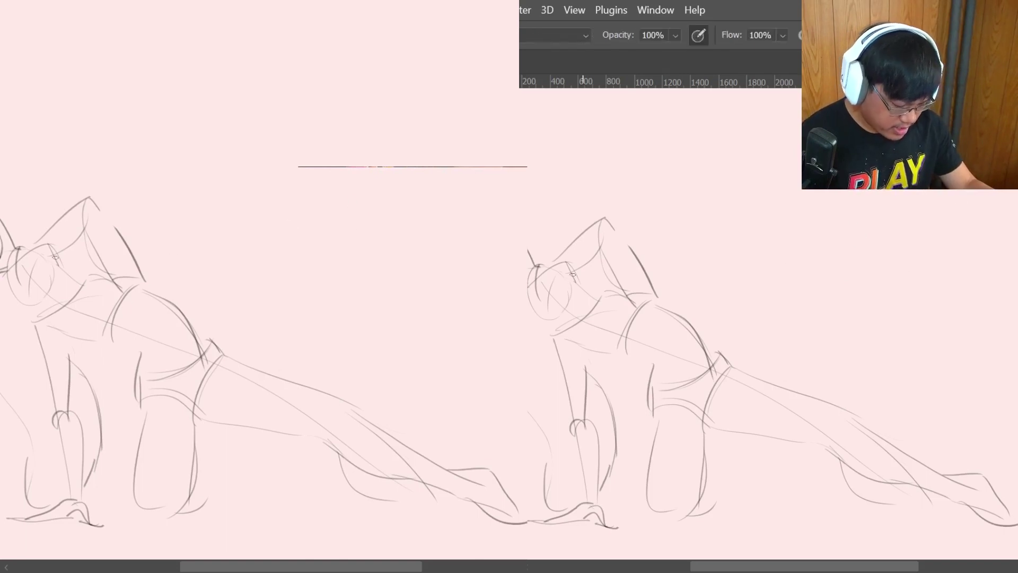
mouse_move(539, 280)
left_mouse_down()
mouse_move(822, 411)
mouse_move(925, 480)
left_mouse_up()
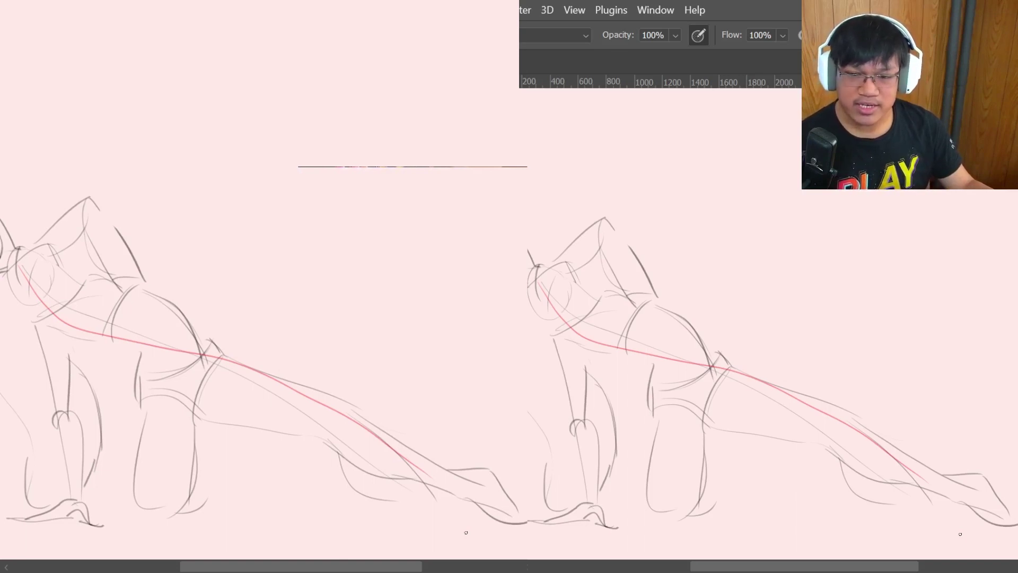
mouse_move(166, 422)
left_mouse_down()
mouse_move(160, 507)
mouse_move(153, 496)
left_mouse_up()
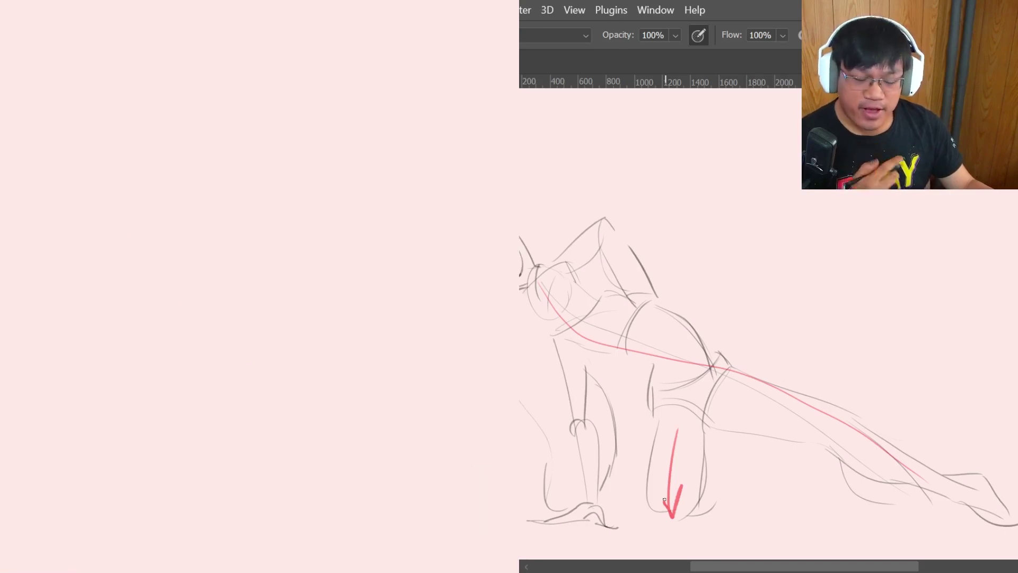
Undo the red arrow, redraw the red head-to-foot gesture line, then undo it.
key("ctrl+z")
key("ctrl+z")
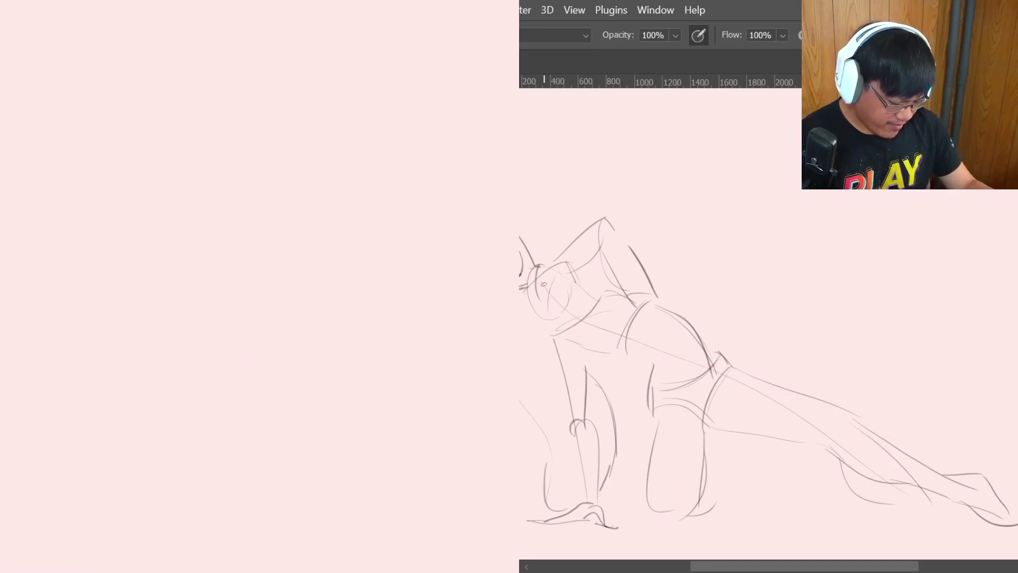
mouse_move(544, 284)
left_mouse_down()
mouse_move(591, 332)
mouse_move(750, 398)
mouse_move(985, 520)
left_mouse_up()
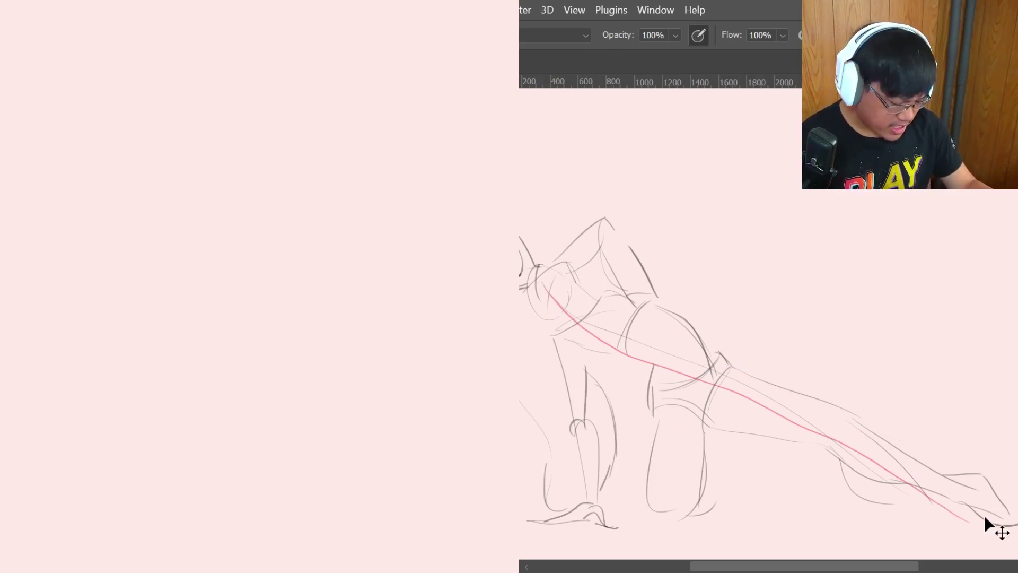
key("ctrl+z")
Circle the chest and hips in red with twist arrows, then undo all red marks.
left_click_drag(626, 281, 616, 299)
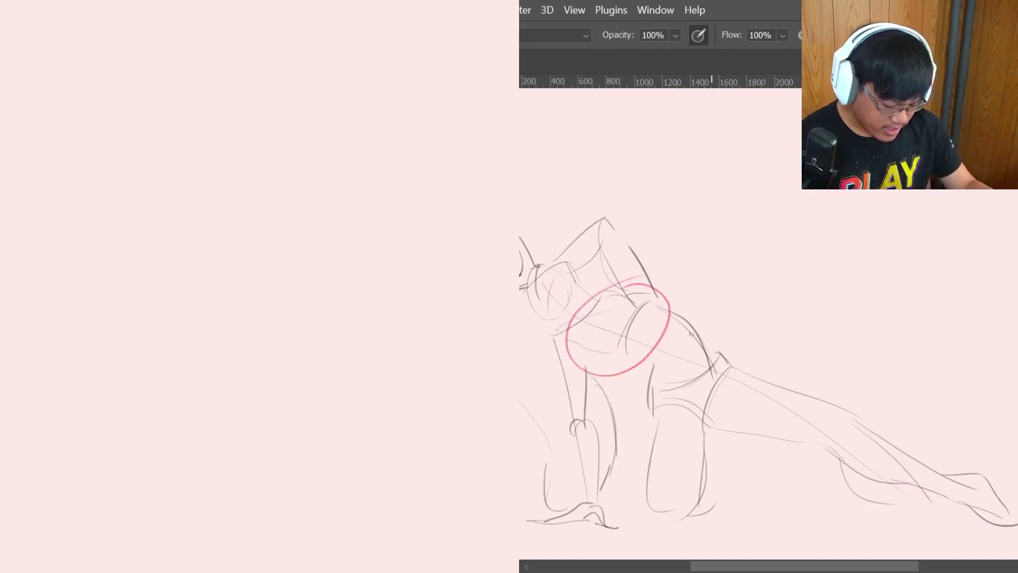
left_click_drag(692, 333, 724, 339)
mouse_move(616, 317)
left_mouse_down()
mouse_move(709, 387)
mouse_move(713, 412)
mouse_move(605, 315)
mouse_move(623, 332)
left_mouse_up()
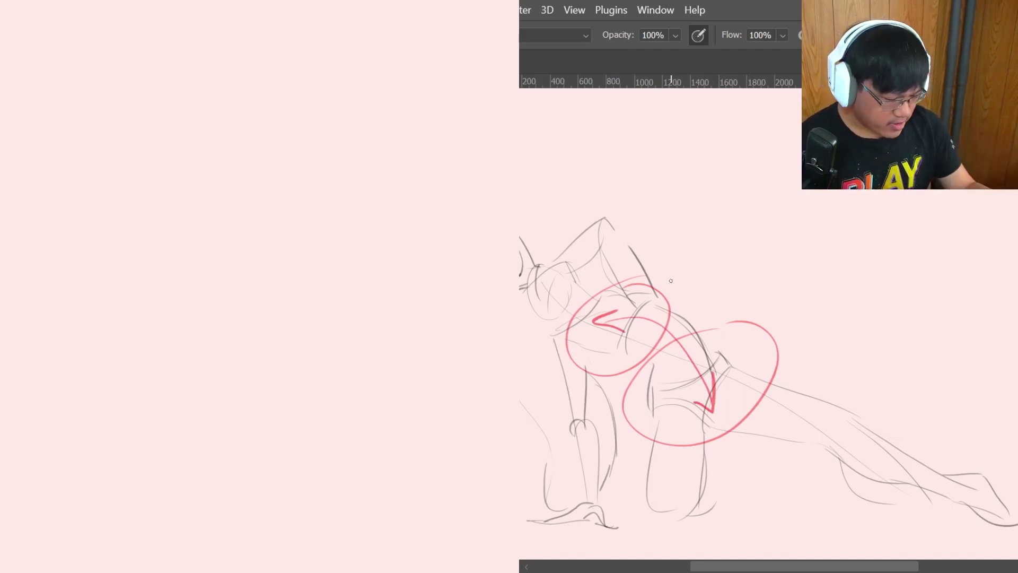
key("ctrl+z")
key("ctrl+z")
key("ctrl+z")
key("ctrl+z")
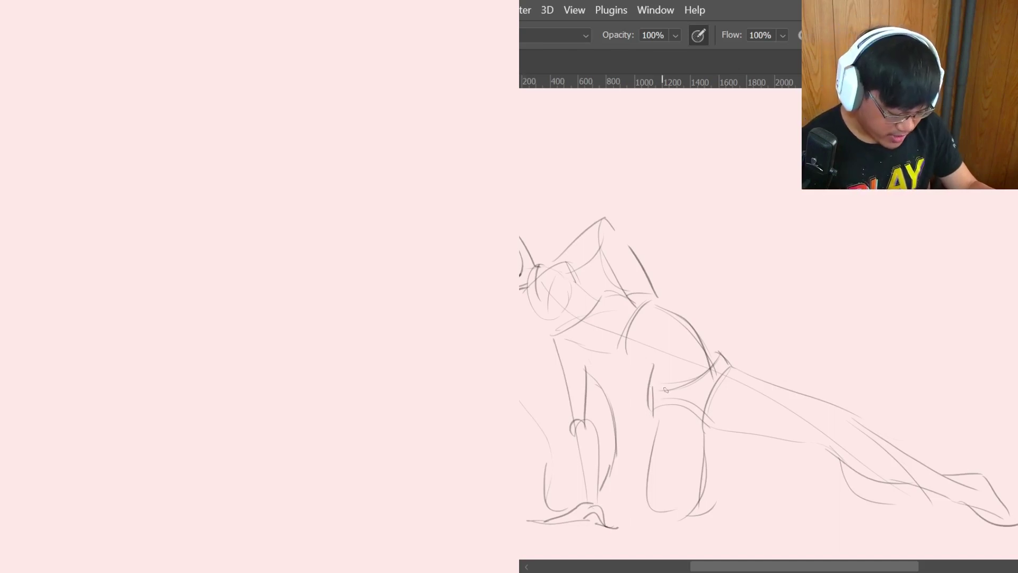
mouse_move(649, 390)
left_mouse_down()
mouse_move(719, 359)
mouse_move(644, 388)
mouse_move(720, 365)
mouse_move(670, 395)
mouse_move(655, 383)
mouse_move(670, 396)
left_mouse_up()
key("ctrl+z")
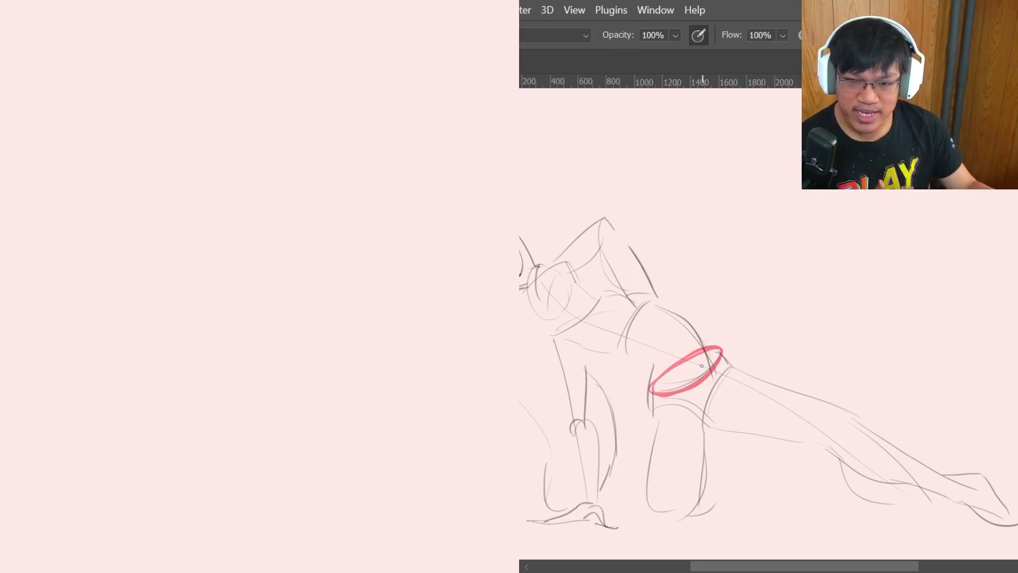
mouse_move(625, 354)
left_mouse_down()
mouse_move(663, 303)
mouse_move(623, 358)
mouse_move(660, 304)
mouse_move(654, 356)
mouse_move(660, 309)
mouse_move(690, 319)
mouse_move(722, 364)
left_mouse_up()
left_click_drag(618, 360, 653, 394)
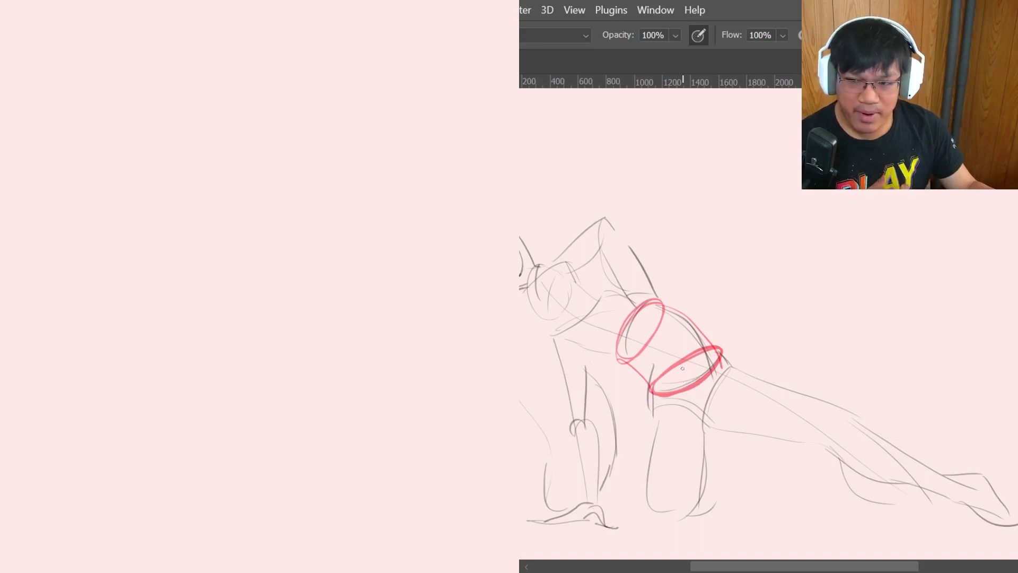
key("ctrl+z")
key("ctrl+z")
key("ctrl+z")
key("ctrl+z")
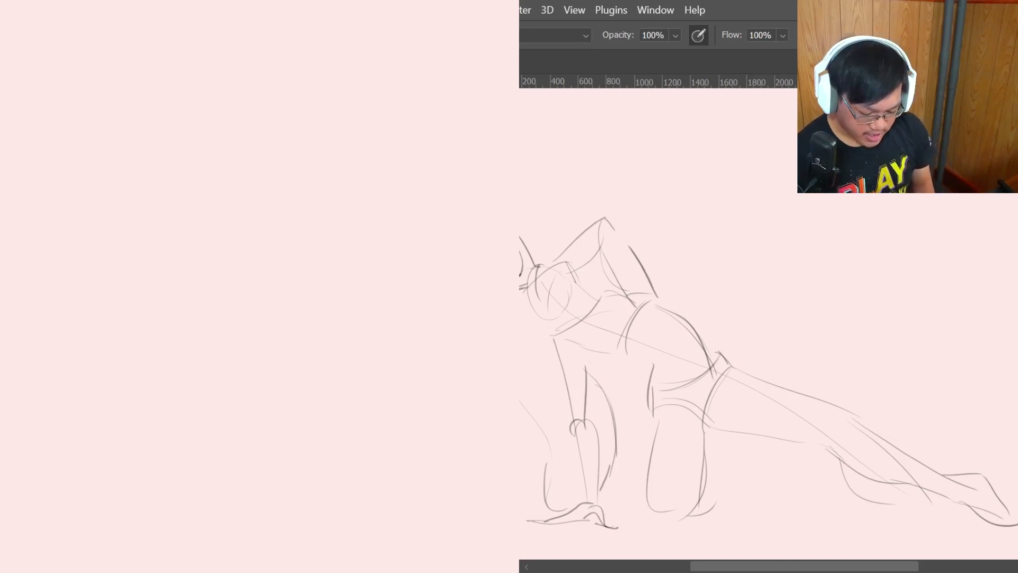
Delete the grey crouching-figure sketch, leaving an empty pale pink page.
key("Delete")
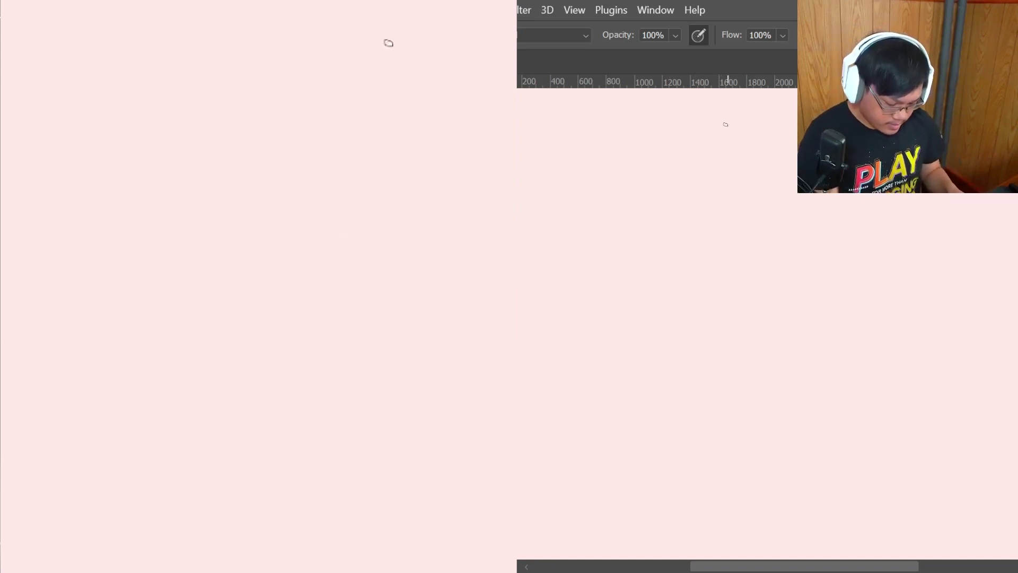
Undo a stray stroke and sample the grey stroke colour from the canvas for the brush.
left_click_drag(333, 67, 385, 136)
key("ctrl+z")
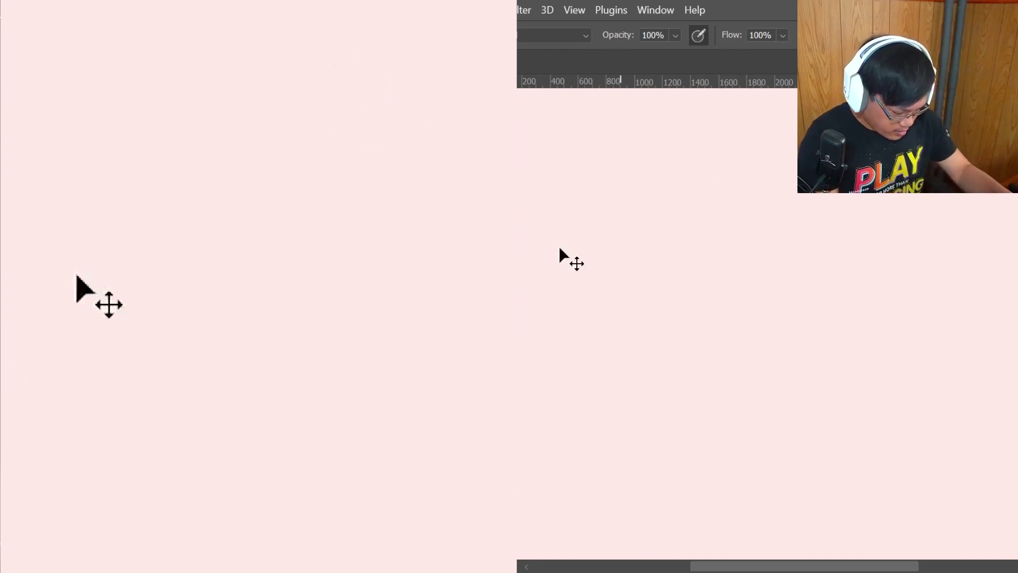
key("i")
left_click(792, 249)
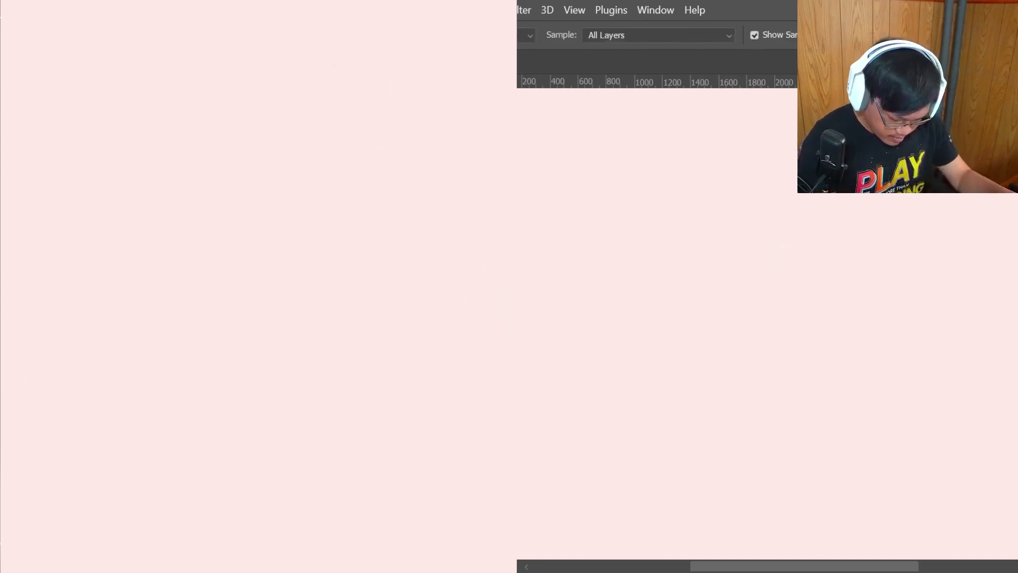
key("b")
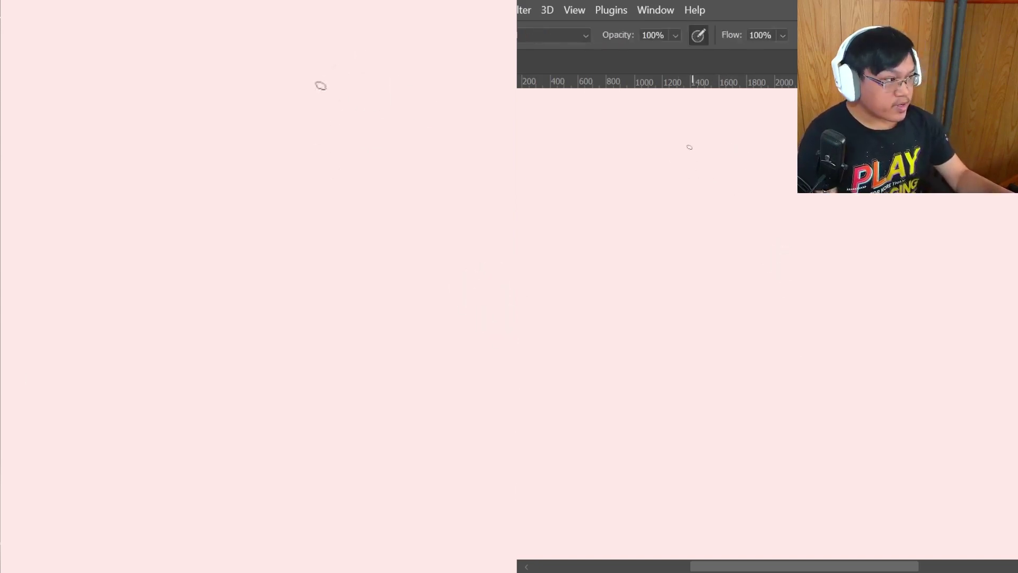
Sketch a seated figure's oval head, shoulders, V collar, torso and hip folds.
mouse_move(365, 47)
left_mouse_down()
mouse_move(381, 144)
mouse_move(368, 52)
mouse_move(415, 135)
mouse_move(418, 118)
mouse_move(406, 145)
left_mouse_up()
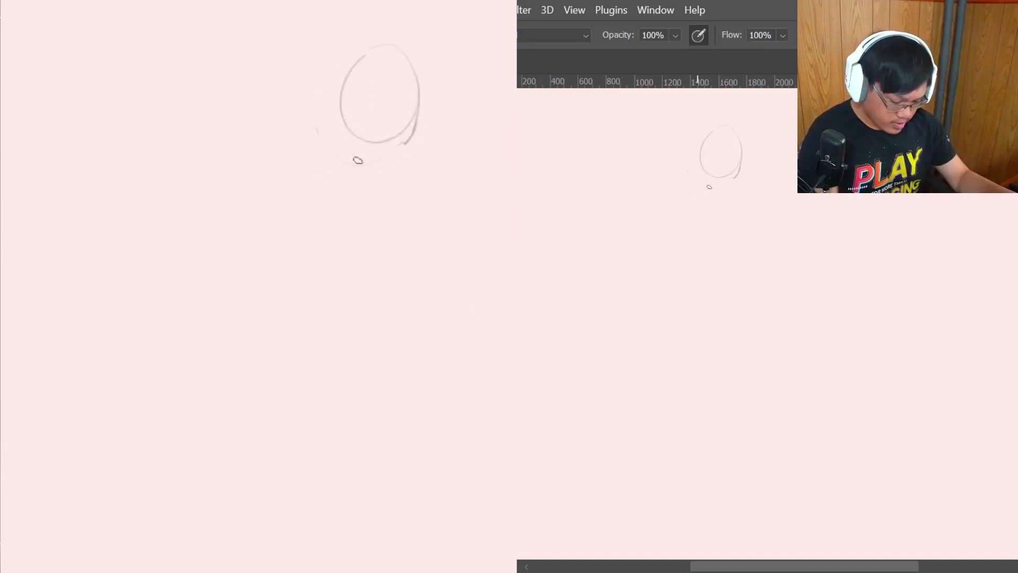
mouse_move(342, 128)
left_mouse_down()
mouse_move(393, 159)
mouse_move(426, 131)
mouse_move(409, 132)
left_mouse_up()
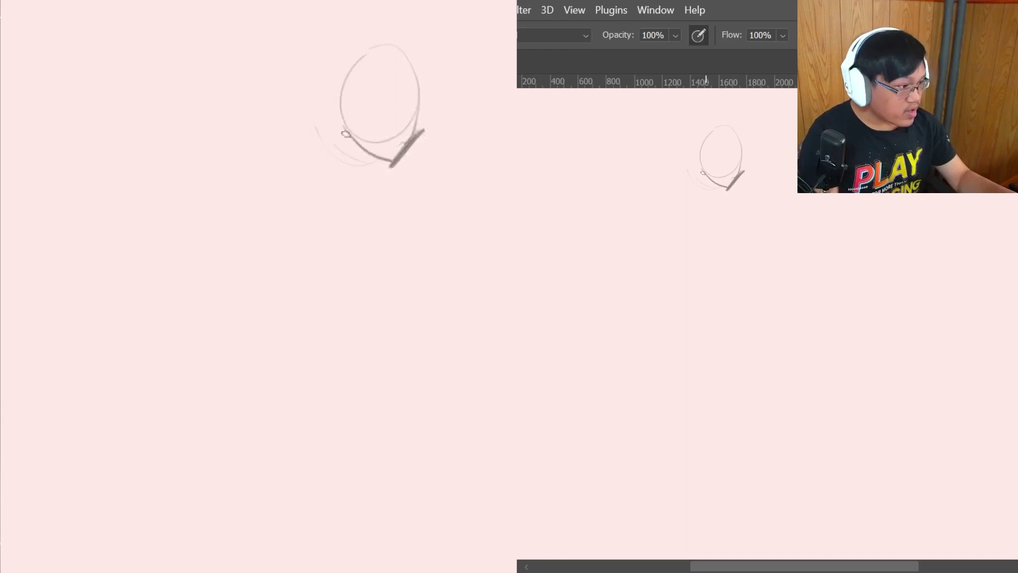
mouse_move(322, 175)
left_mouse_down()
mouse_move(386, 189)
mouse_move(430, 158)
mouse_move(461, 162)
mouse_move(464, 181)
mouse_move(445, 165)
mouse_move(378, 207)
mouse_move(323, 185)
mouse_move(331, 234)
mouse_move(316, 269)
mouse_move(414, 262)
left_mouse_up()
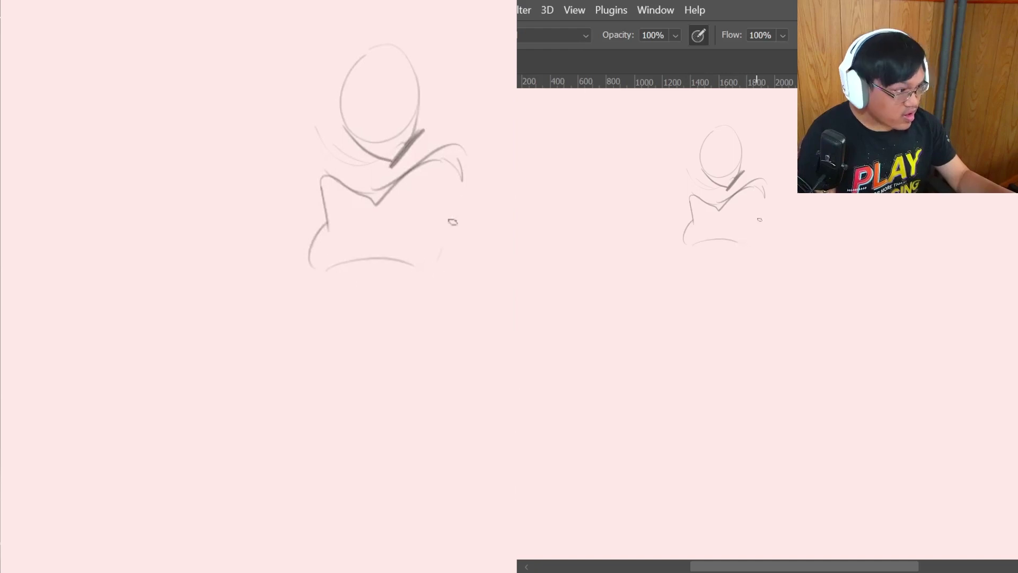
left_click_drag(460, 171, 432, 267)
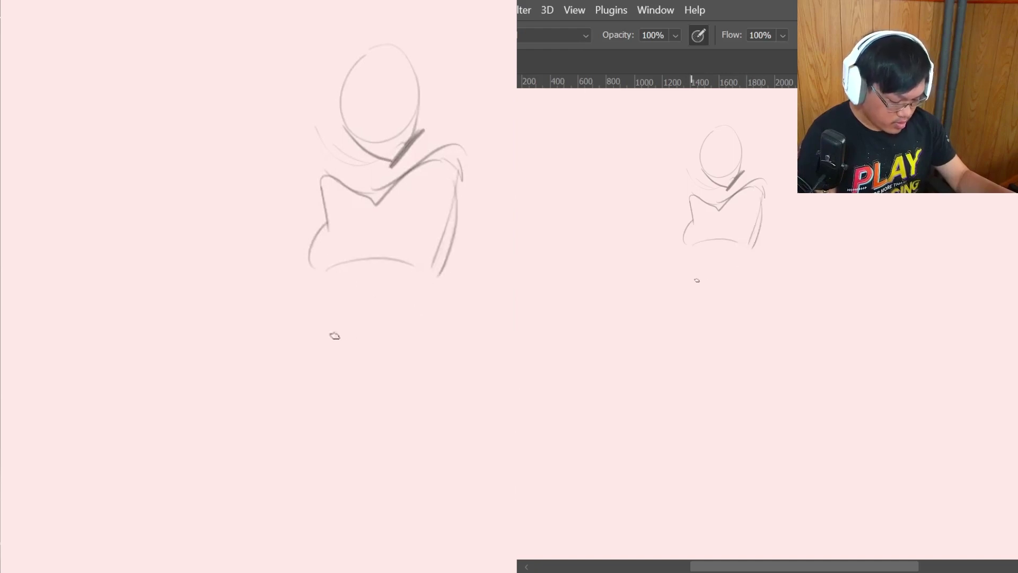
mouse_move(322, 318)
left_mouse_down()
mouse_move(422, 335)
mouse_move(414, 352)
left_mouse_up()
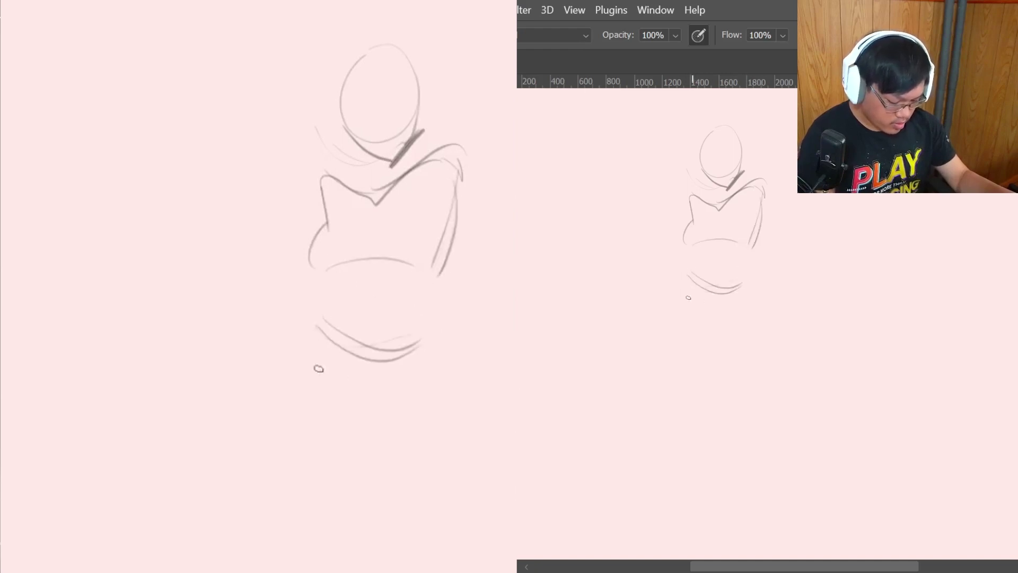
mouse_move(316, 366)
left_mouse_down()
mouse_move(423, 371)
mouse_move(422, 343)
mouse_move(438, 413)
left_mouse_up()
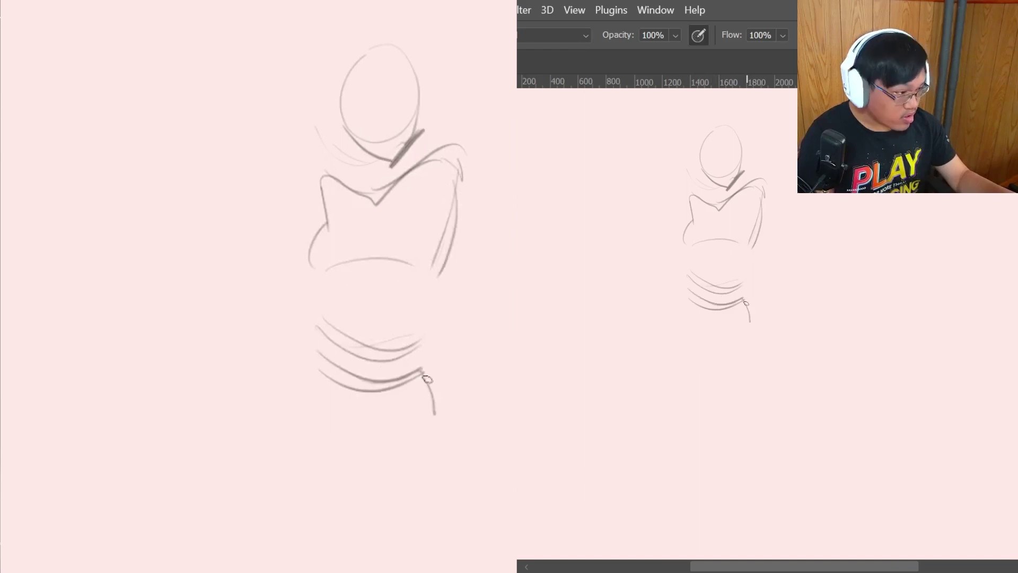
mouse_move(339, 390)
left_mouse_down()
mouse_move(304, 370)
mouse_move(251, 383)
mouse_move(293, 446)
left_mouse_up()
Add the legs, a lap line, the body's right side and an arm resting over the lap.
left_click_drag(285, 376, 307, 468)
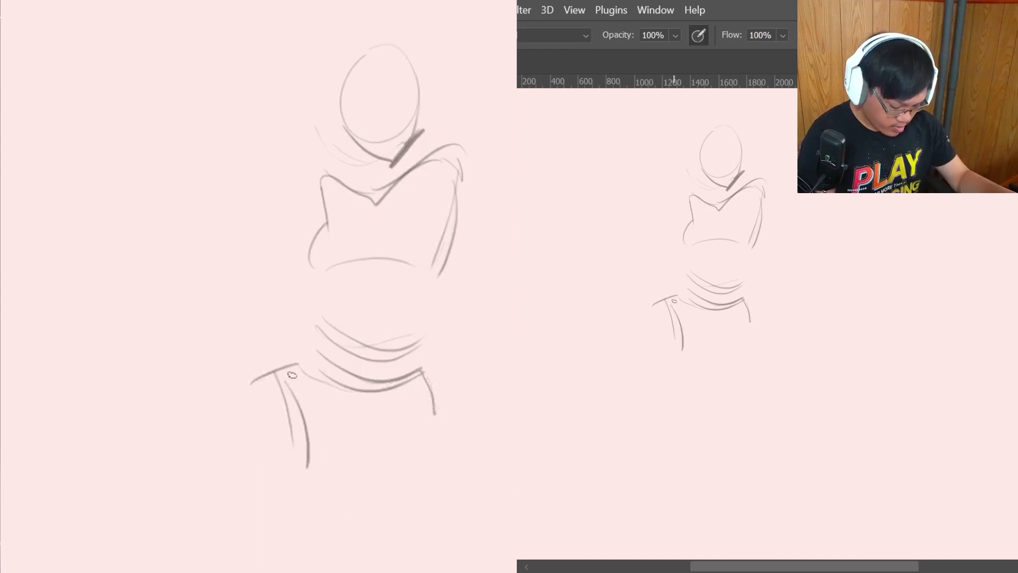
mouse_move(285, 379)
left_mouse_down()
mouse_move(340, 478)
mouse_move(412, 428)
left_mouse_up()
left_click_drag(336, 430, 426, 427)
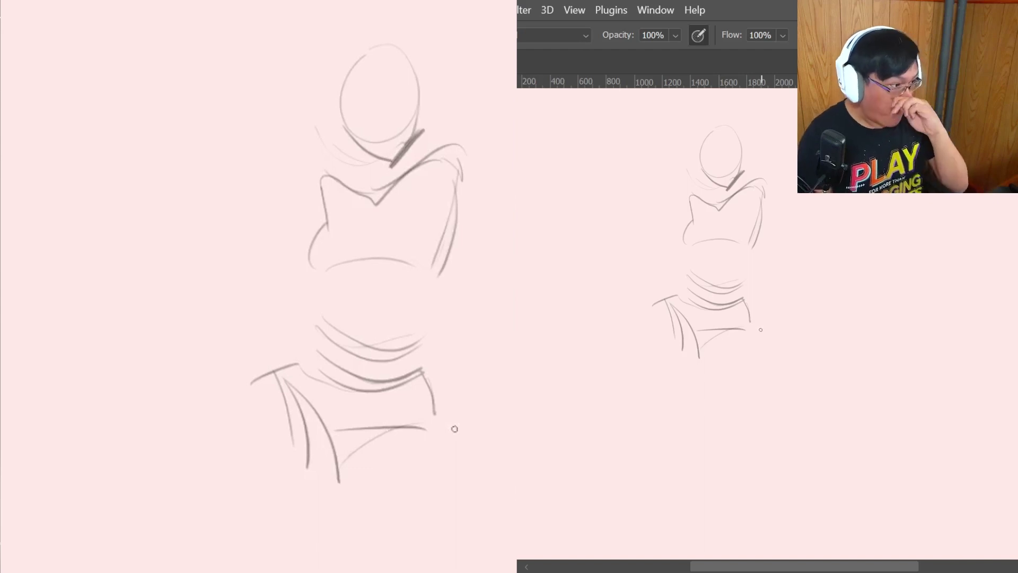
left_click_drag(460, 177, 461, 293)
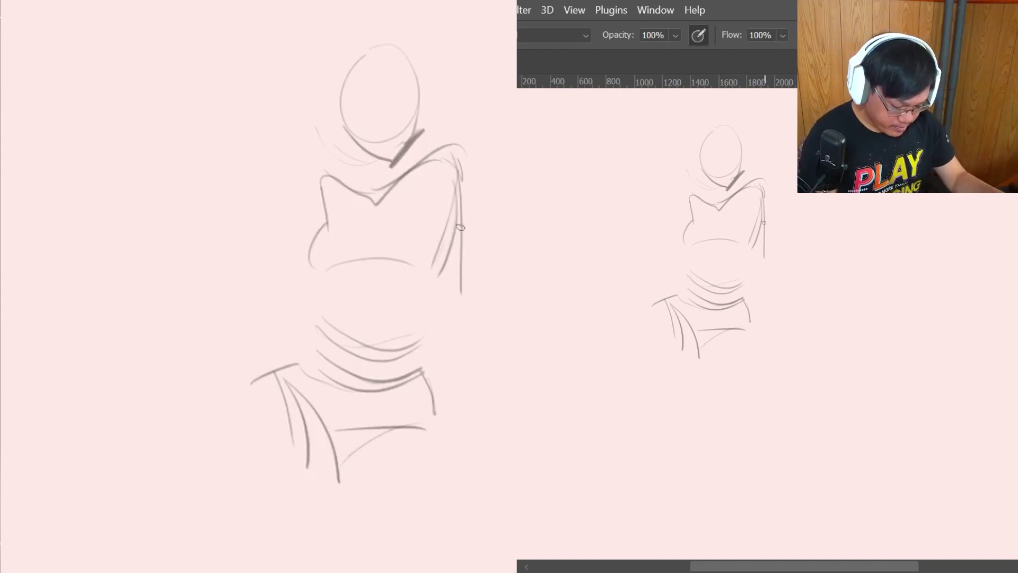
mouse_move(421, 203)
left_mouse_down()
mouse_move(429, 301)
mouse_move(469, 332)
mouse_move(413, 388)
left_mouse_up()
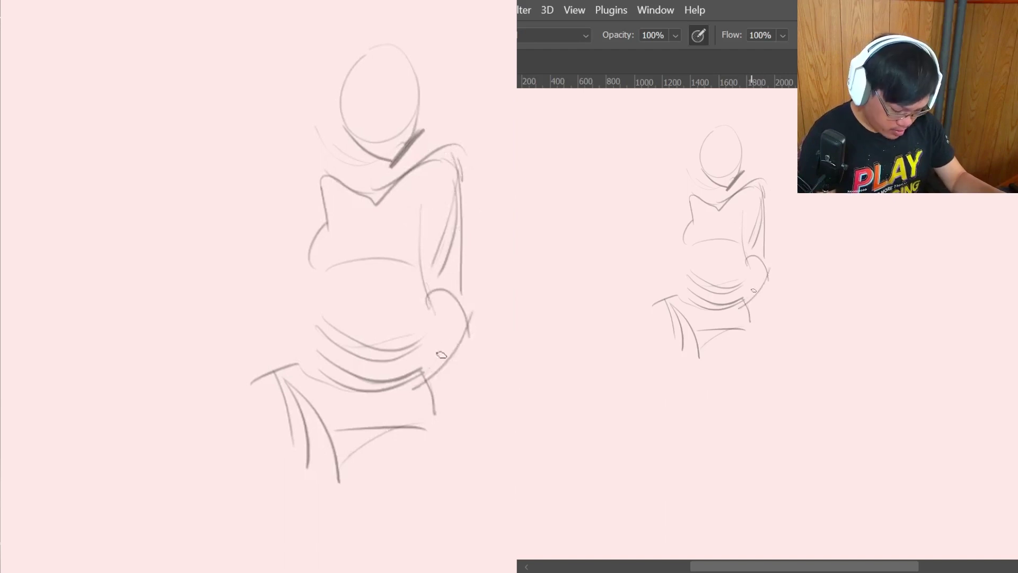
left_click_drag(457, 335, 392, 387)
mouse_move(398, 334)
left_mouse_down()
mouse_move(426, 314)
mouse_move(374, 369)
left_mouse_up()
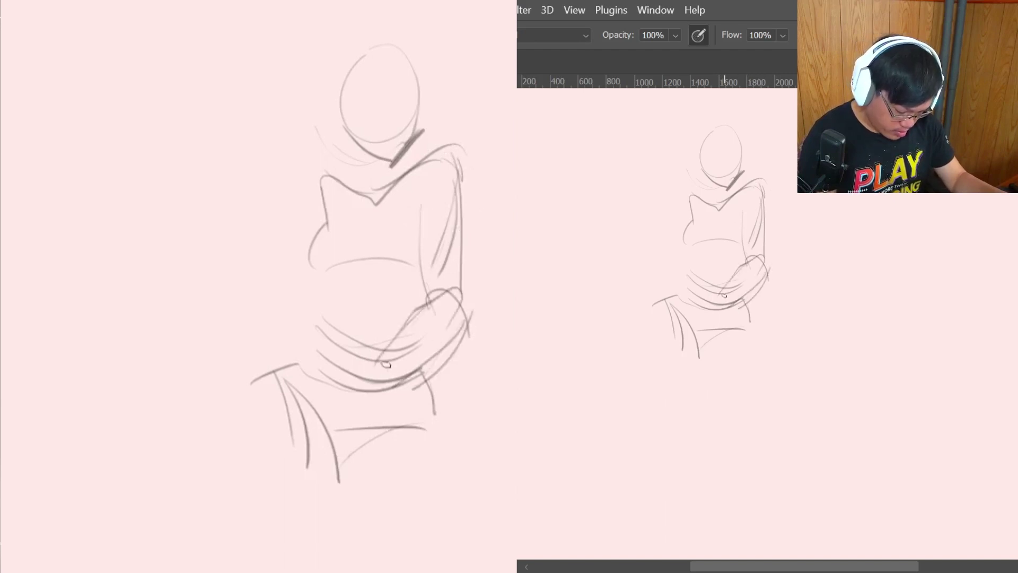
Redraw the lap strokes, add the crossed leg, and darken the thigh and forearm line.
key("ctrl+z")
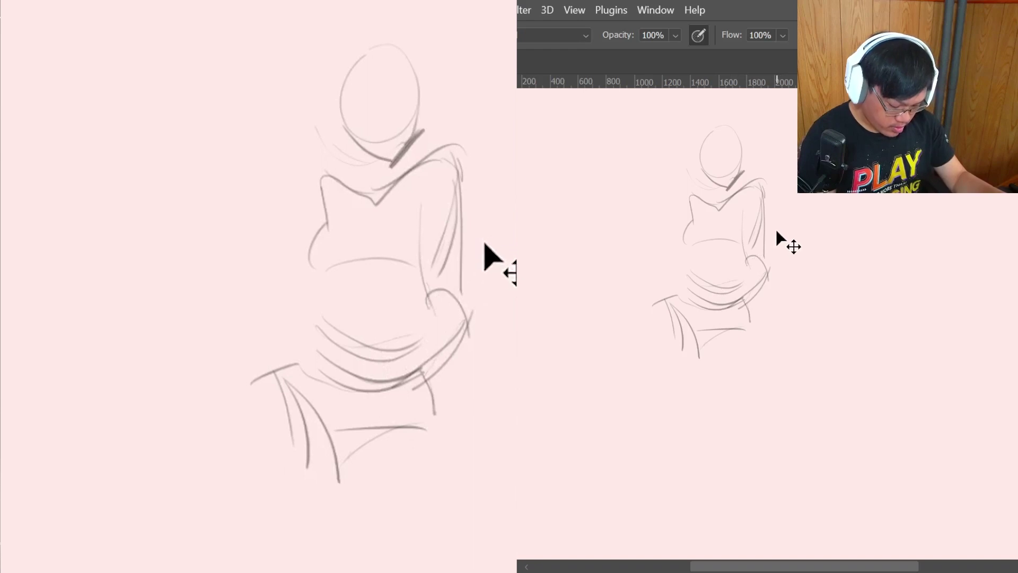
mouse_move(430, 311)
left_mouse_down()
mouse_move(369, 388)
mouse_move(370, 426)
mouse_move(416, 480)
left_mouse_up()
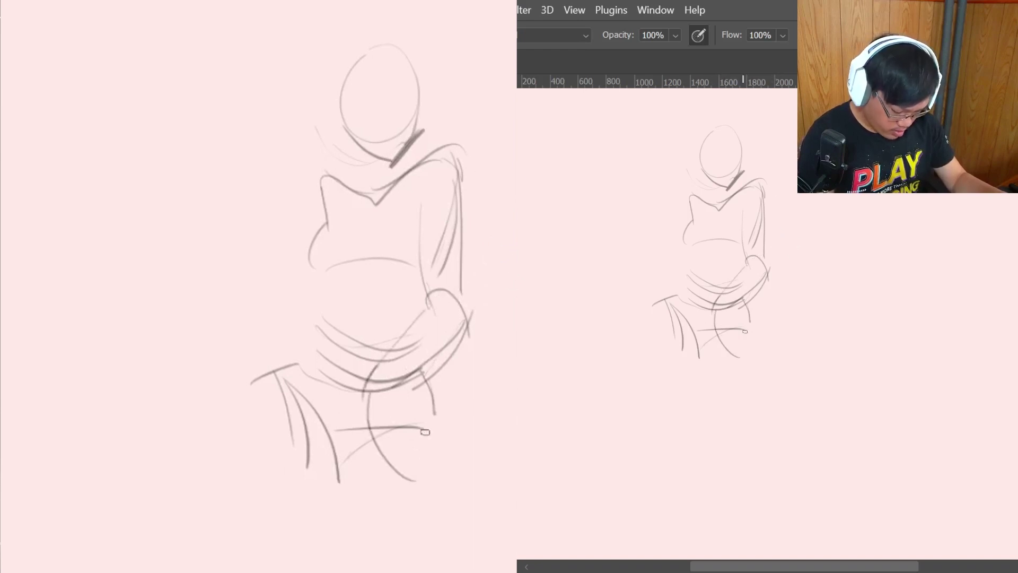
mouse_move(404, 396)
left_mouse_down()
mouse_move(434, 419)
mouse_move(422, 484)
mouse_move(417, 461)
mouse_move(432, 432)
mouse_move(427, 456)
mouse_move(445, 451)
mouse_move(412, 405)
mouse_move(474, 326)
left_mouse_up()
left_click_drag(440, 360, 476, 321)
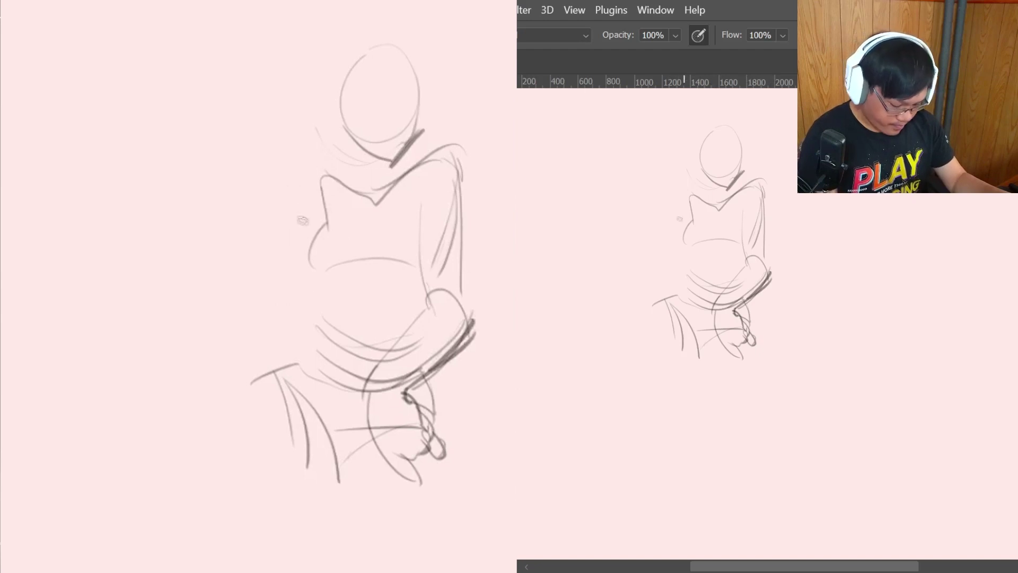
Sketch the left arm raised with the hand at the collar, then try and undo a hip line.
mouse_move(312, 207)
left_mouse_down()
mouse_move(245, 297)
mouse_move(300, 300)
left_mouse_up()
mouse_move(353, 219)
left_mouse_down()
mouse_move(323, 281)
mouse_move(291, 312)
left_mouse_up()
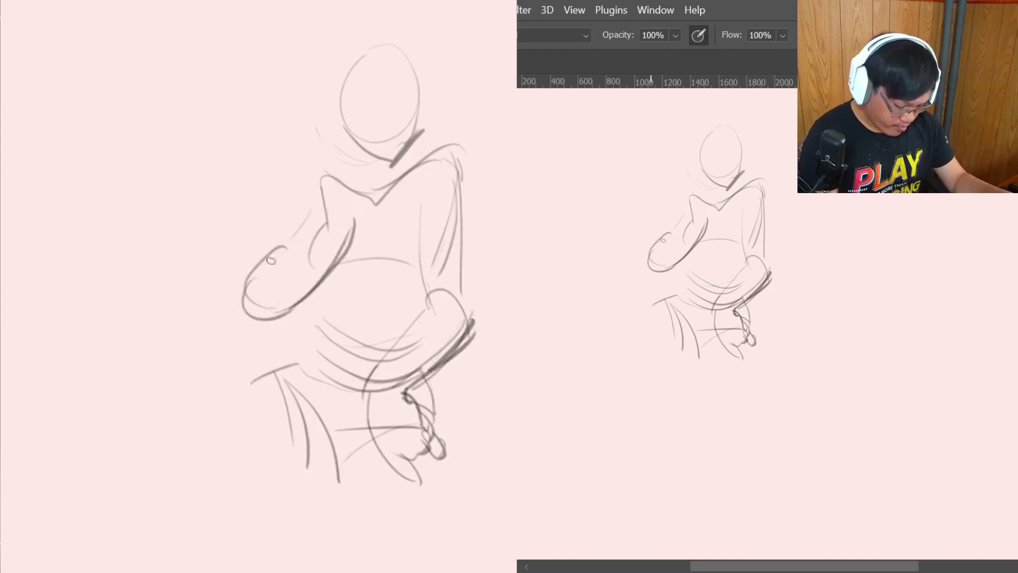
left_click_drag(260, 266, 323, 211)
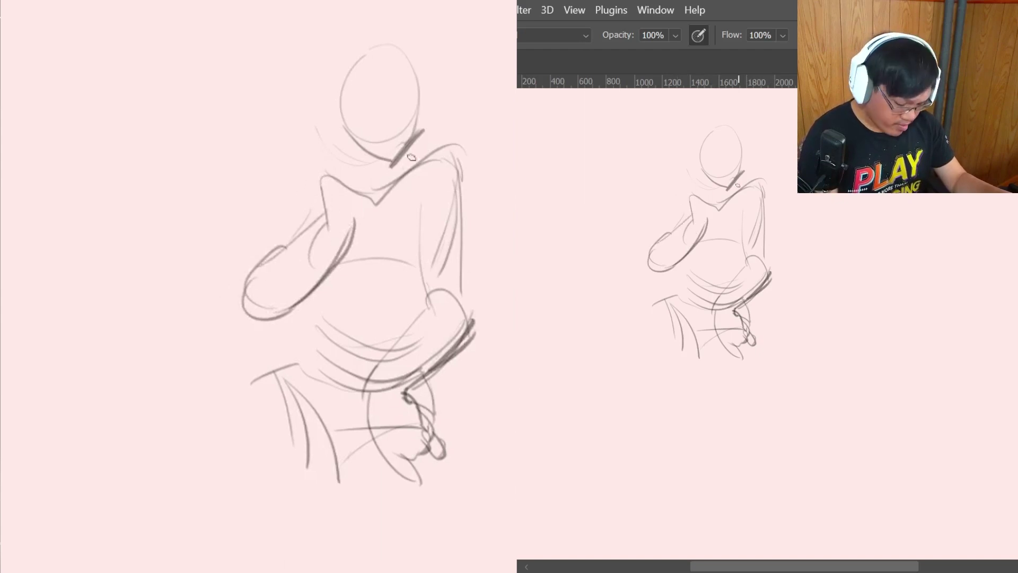
mouse_move(334, 211)
left_mouse_down()
mouse_move(336, 156)
mouse_move(348, 153)
mouse_move(336, 150)
mouse_move(333, 158)
mouse_move(360, 155)
mouse_move(350, 140)
mouse_move(366, 191)
mouse_move(345, 257)
left_mouse_up()
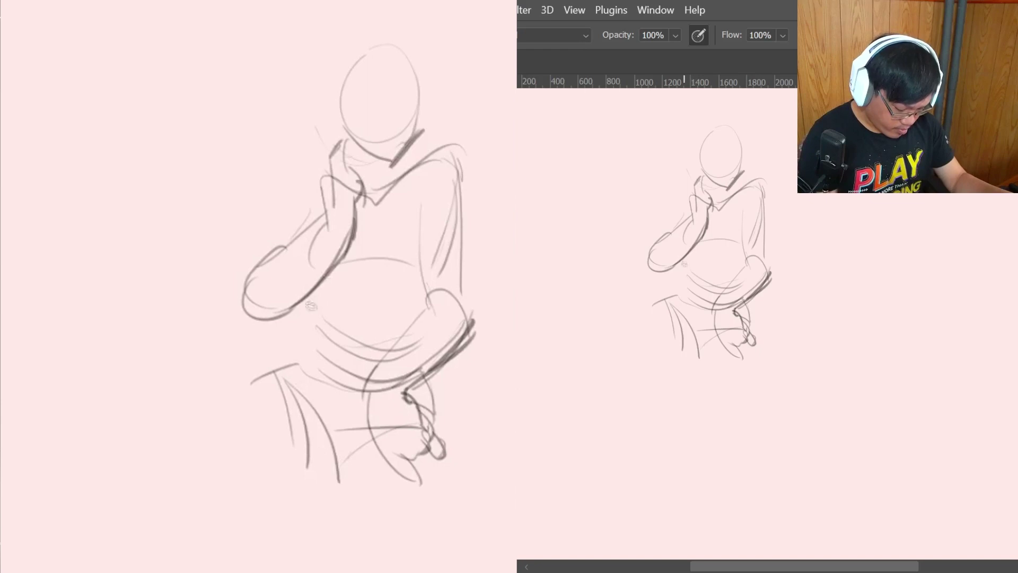
mouse_move(308, 295)
left_mouse_down()
mouse_move(321, 313)
mouse_move(303, 364)
left_mouse_up()
left_click_drag(320, 315, 303, 360)
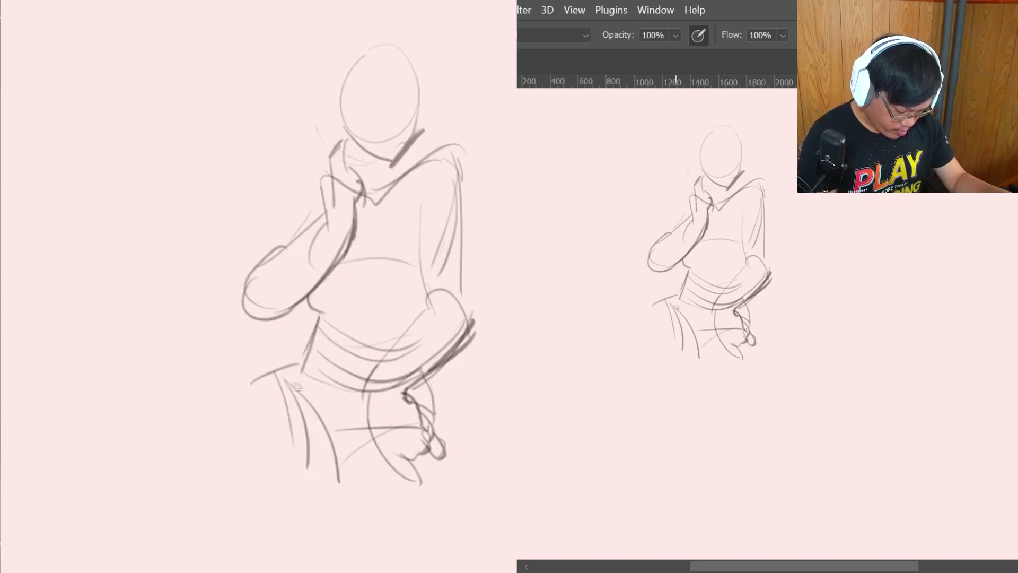
key("ctrl+z")
Redraw the hip line and build up the long outer and inner leg contours.
left_click_drag(321, 314, 298, 366)
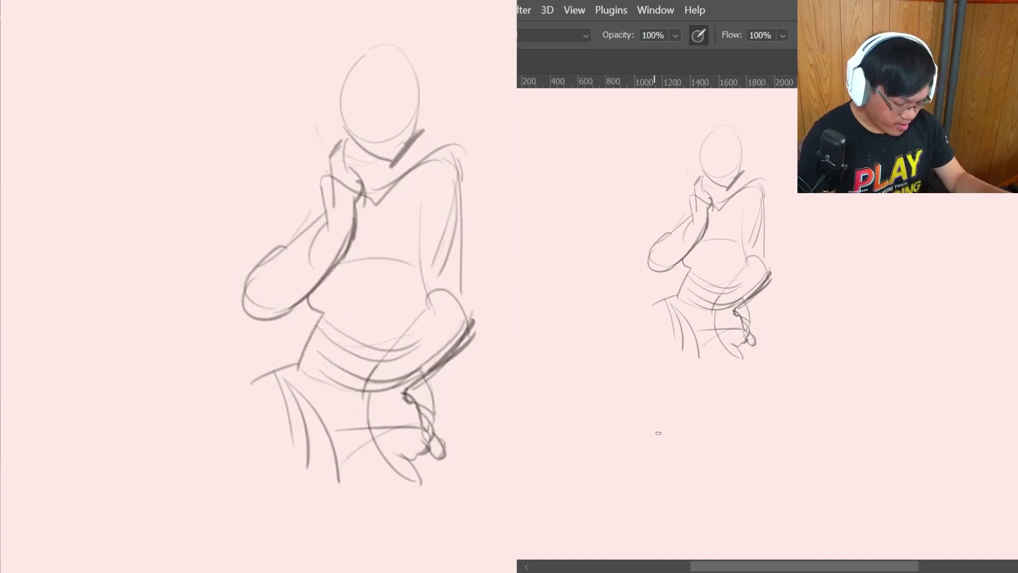
mouse_move(668, 302)
left_mouse_down()
mouse_move(651, 352)
mouse_move(666, 439)
left_mouse_up()
left_click_drag(653, 318, 666, 437)
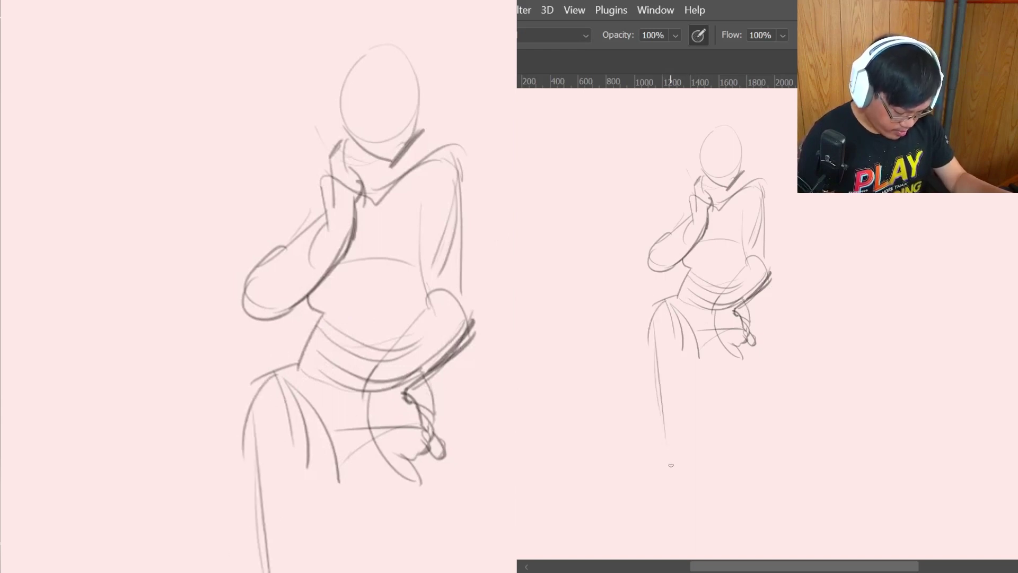
left_click_drag(693, 356, 690, 428)
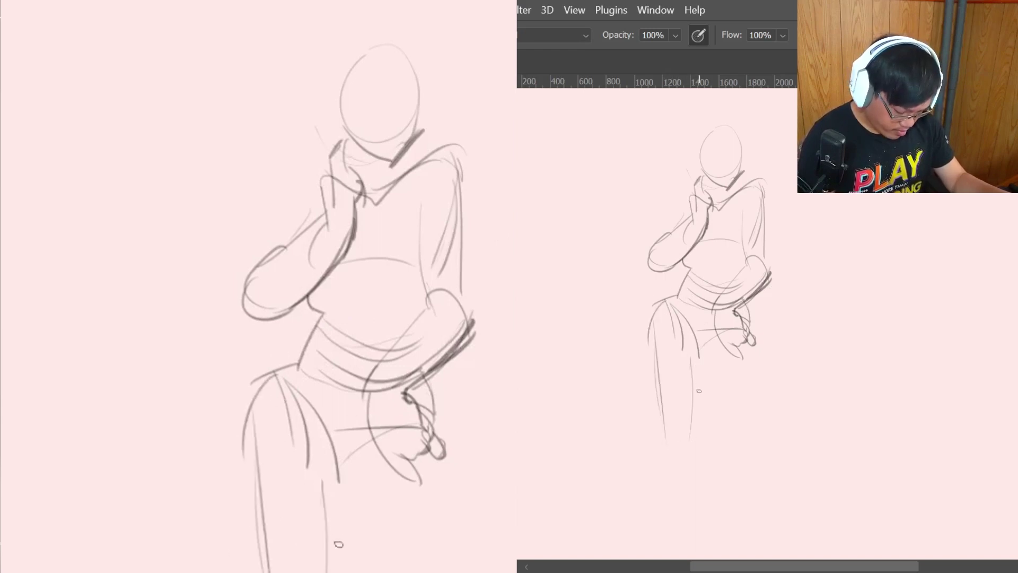
mouse_move(647, 314)
left_mouse_down()
mouse_move(660, 430)
mouse_move(660, 419)
left_mouse_up()
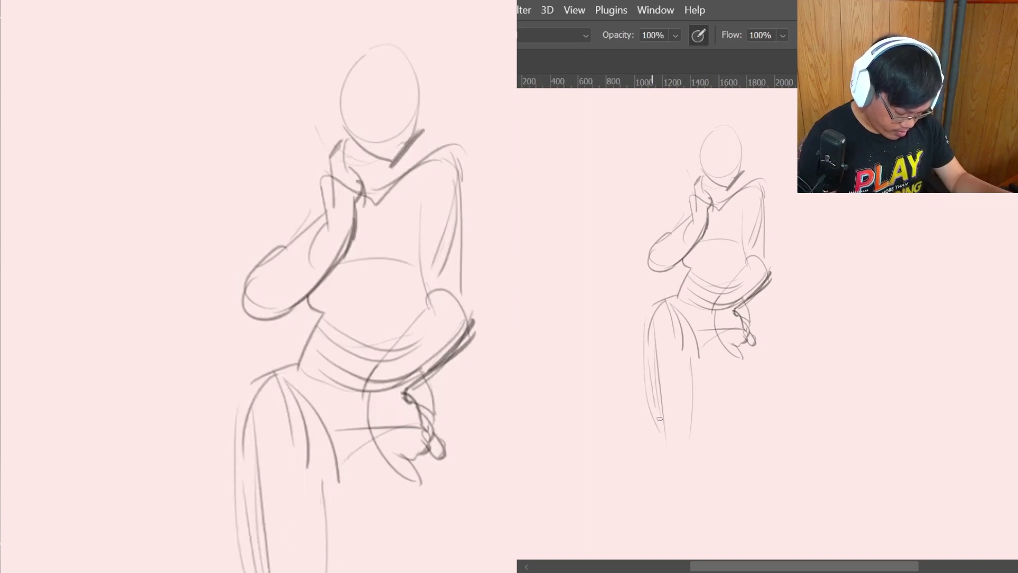
left_click_drag(701, 357, 689, 401)
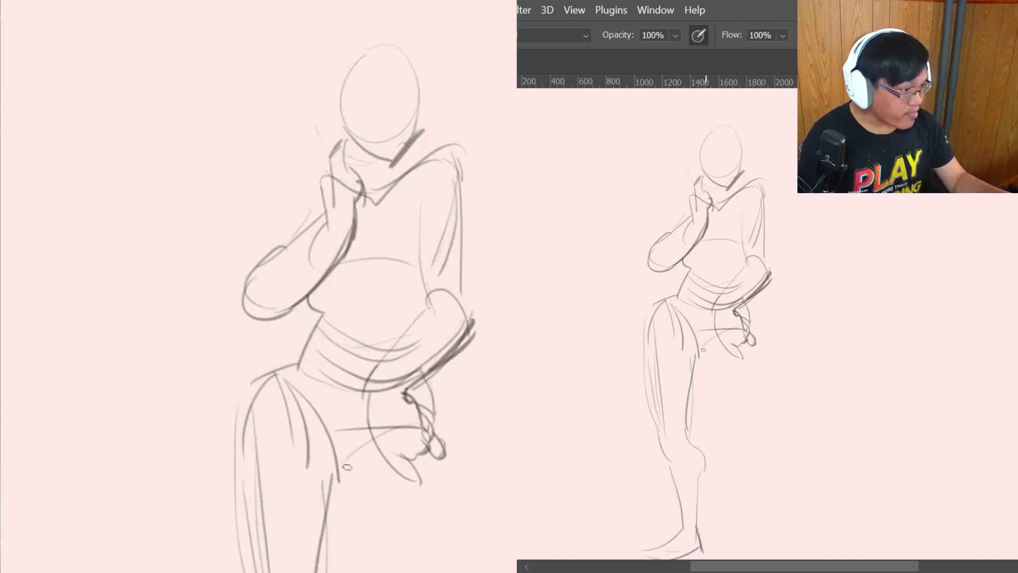
Extend both legs down to the feet, with the second leg stepping out right.
left_click_drag(351, 491, 365, 572)
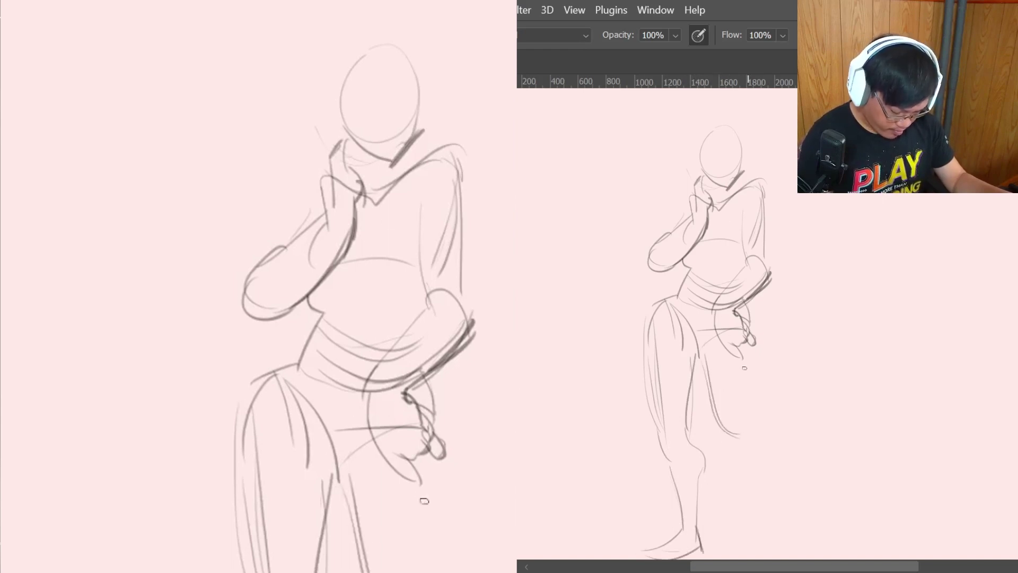
left_click_drag(431, 485, 440, 572)
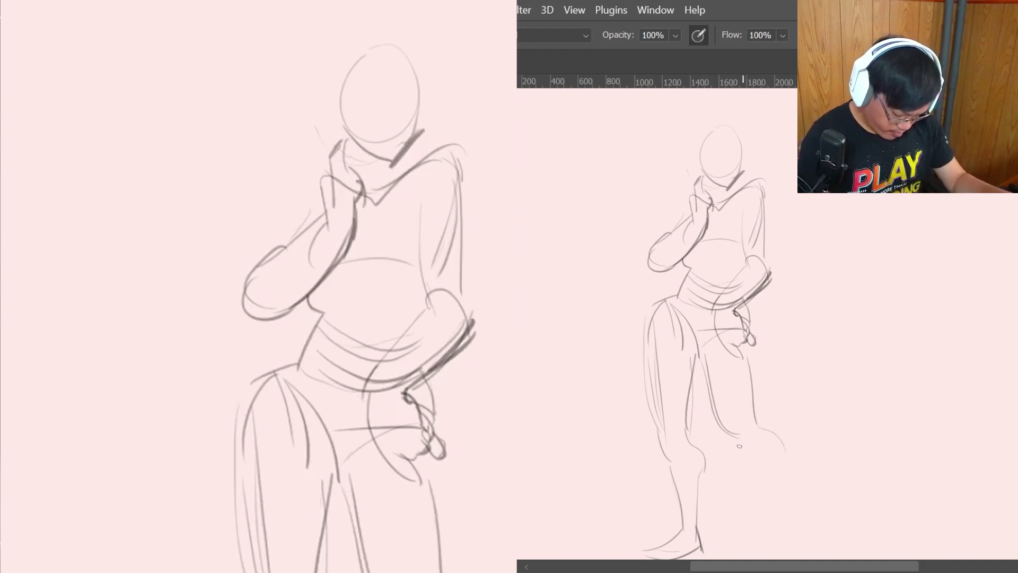
left_click_drag(739, 446, 809, 511)
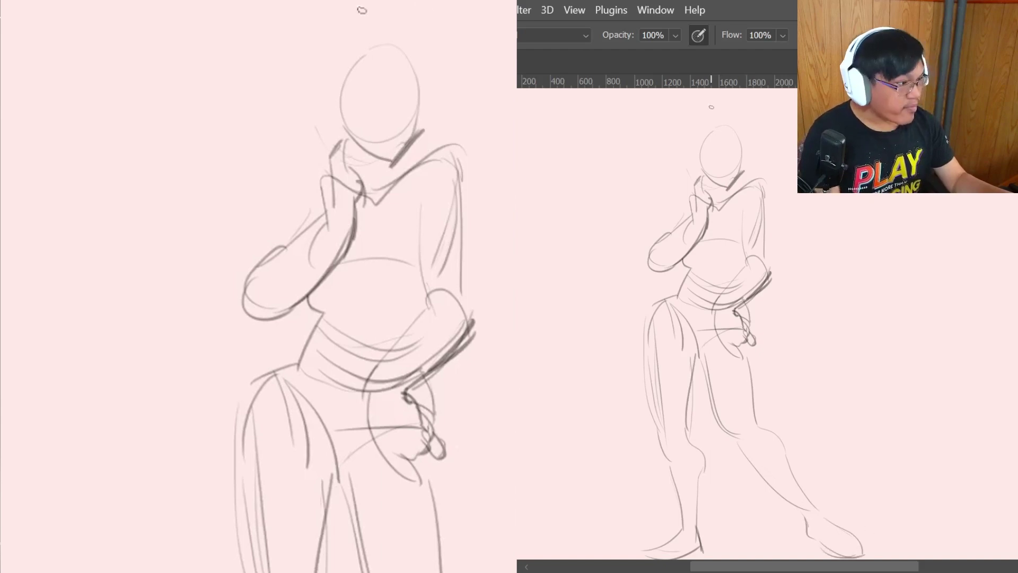
Draw the eye line, face centre line and both sides of the neck.
left_click_drag(342, 104, 443, 96)
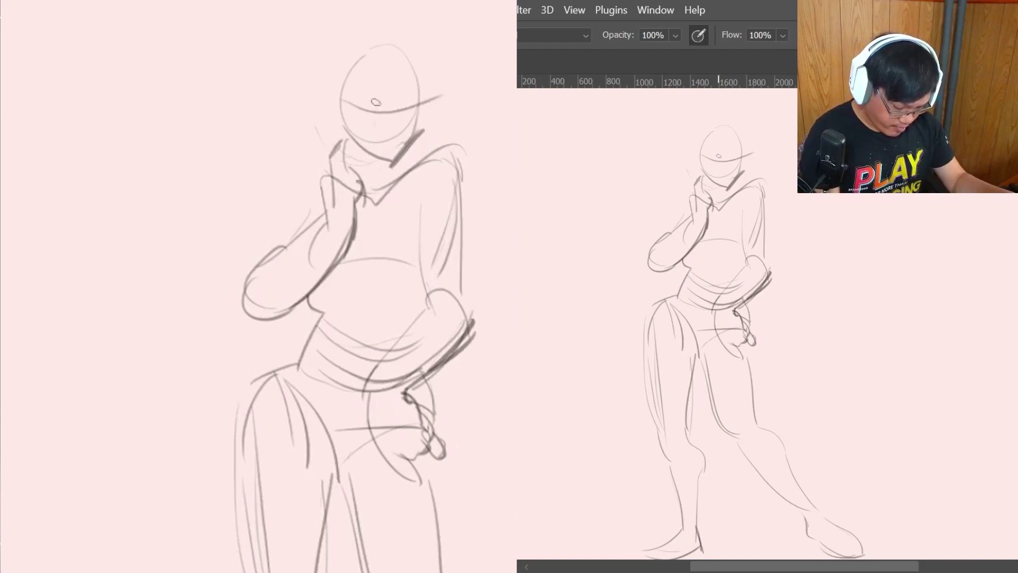
left_click_drag(378, 50, 366, 198)
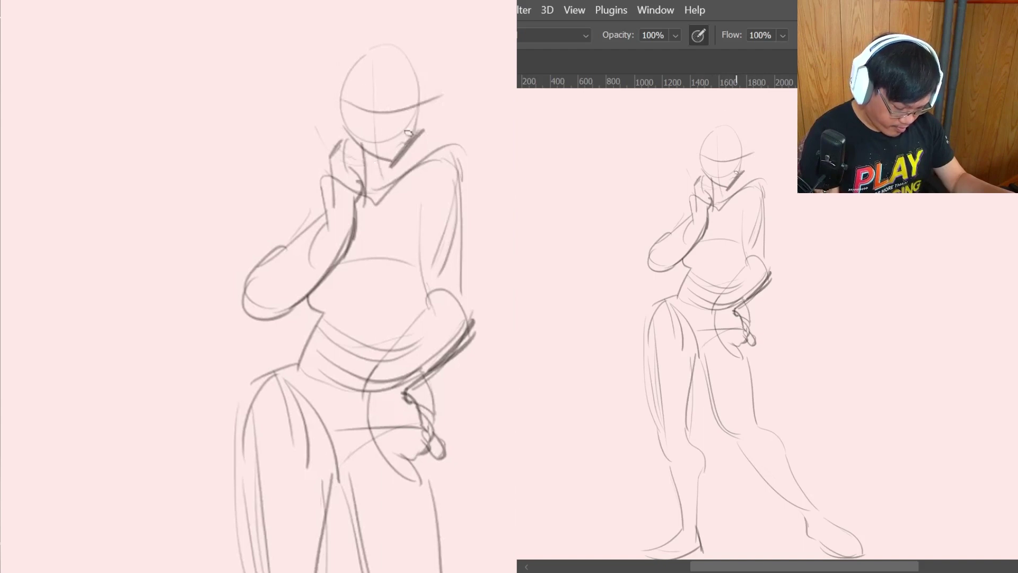
left_click_drag(345, 133, 354, 175)
left_click_drag(406, 147, 396, 184)
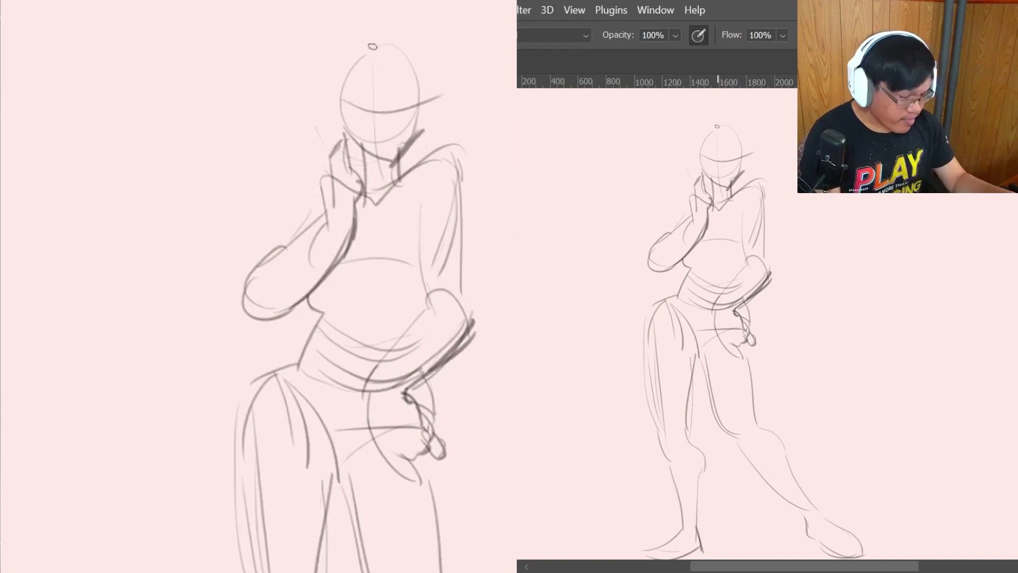
Sketch hair over the top of the head and down both sides to the cheeks.
left_click_drag(375, 41, 344, 91)
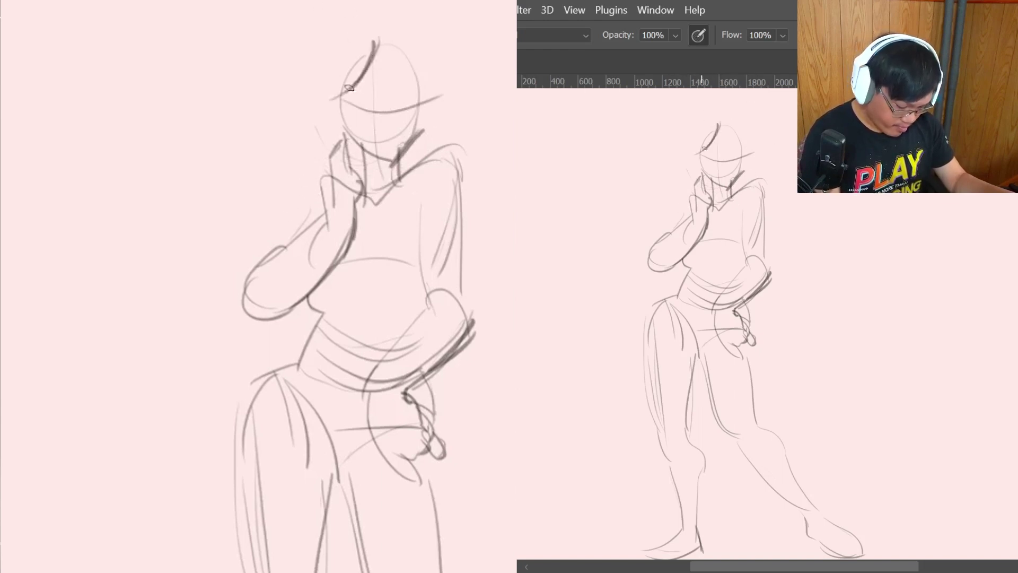
left_click_drag(378, 25, 346, 55)
mouse_move(336, 18)
left_mouse_down()
mouse_move(320, 79)
mouse_move(336, 136)
left_mouse_up()
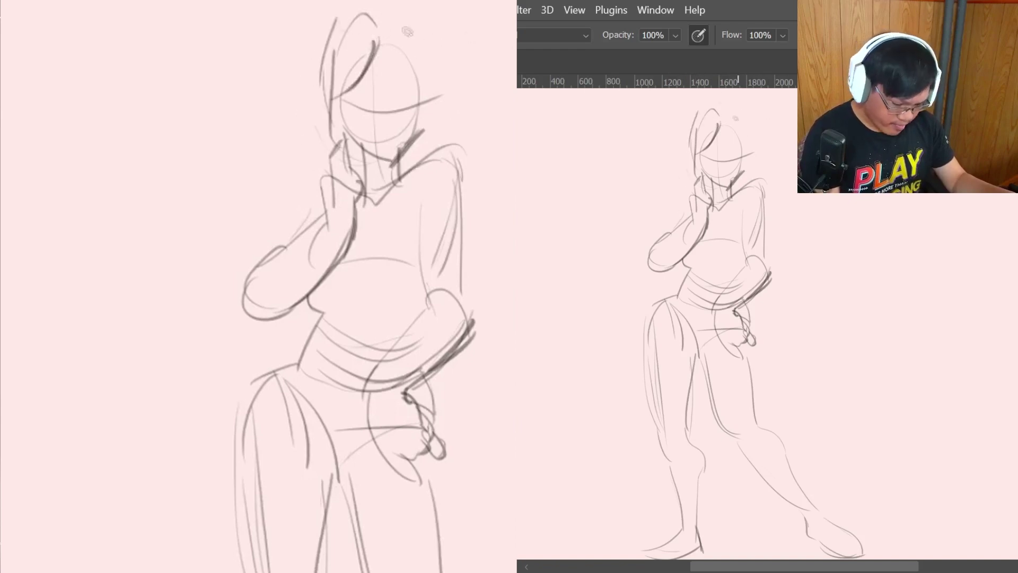
mouse_move(366, 16)
left_mouse_down()
mouse_move(424, 22)
mouse_move(447, 132)
left_mouse_up()
left_click_drag(432, 32, 445, 151)
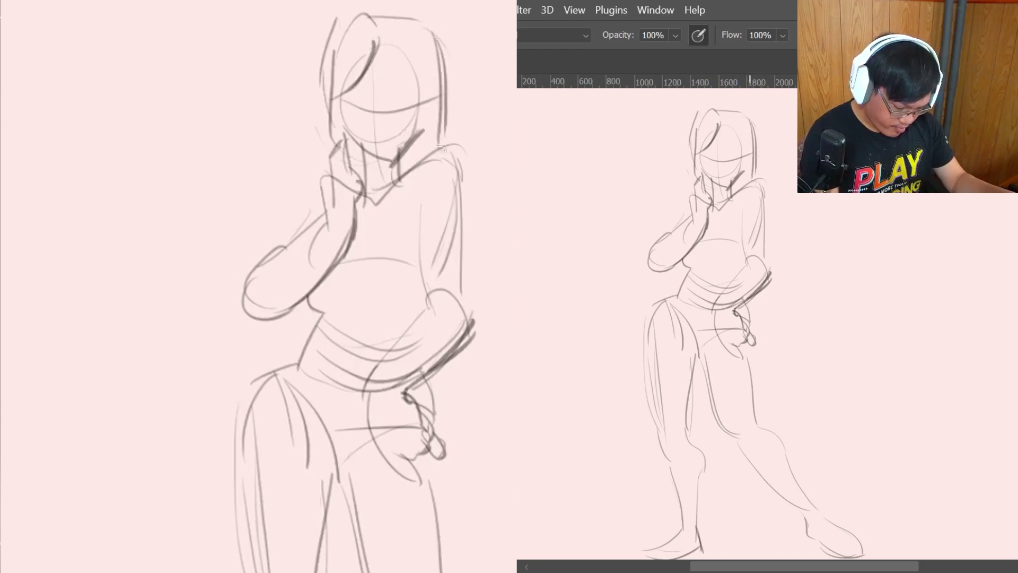
mouse_move(391, 40)
left_mouse_down()
mouse_move(436, 96)
mouse_move(414, 130)
left_mouse_up()
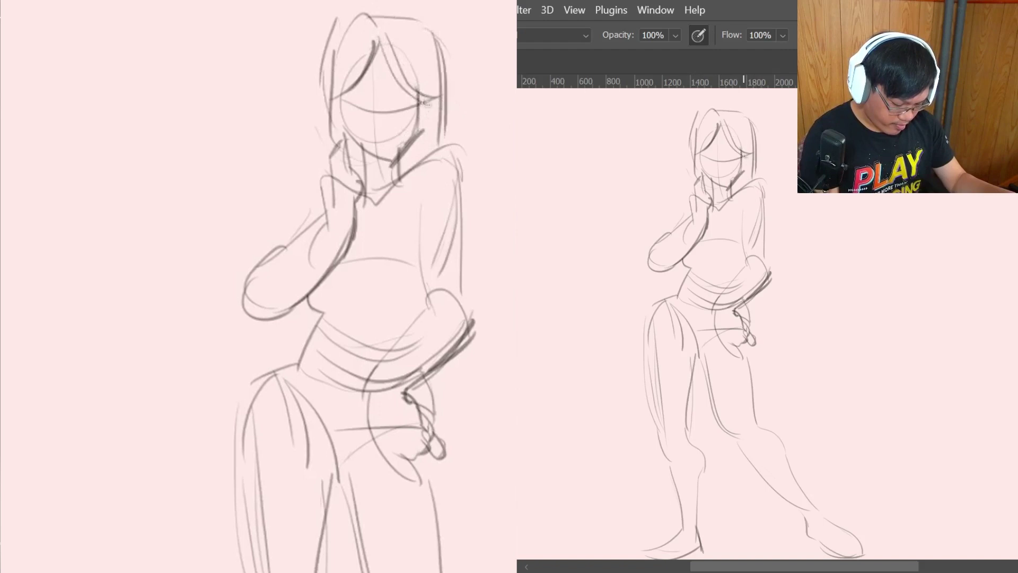
left_click_drag(424, 96, 422, 132)
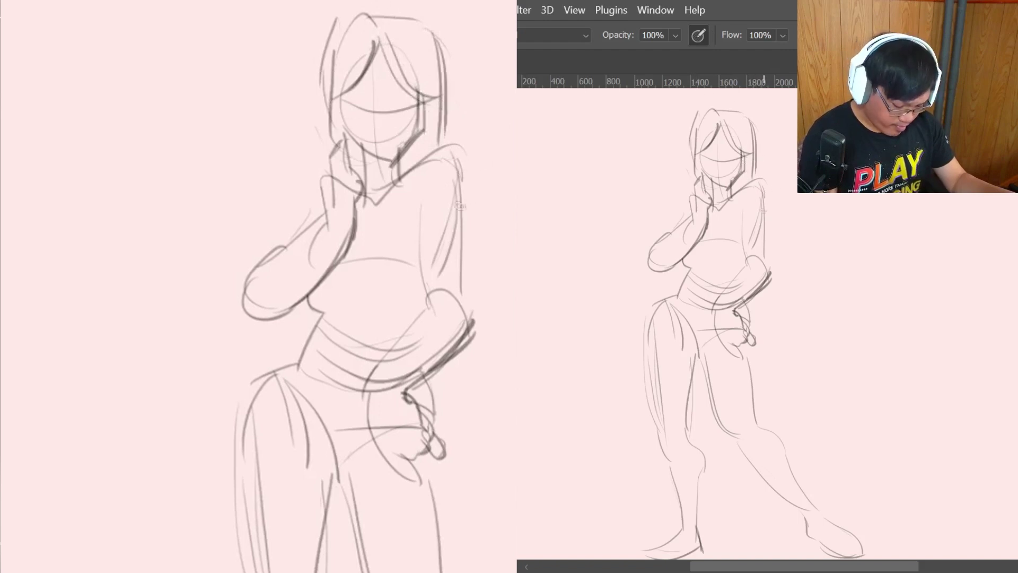
Sweep long hair strands out past the right shoulder and draw the closed eyes with lashes.
left_click_drag(765, 206, 845, 273)
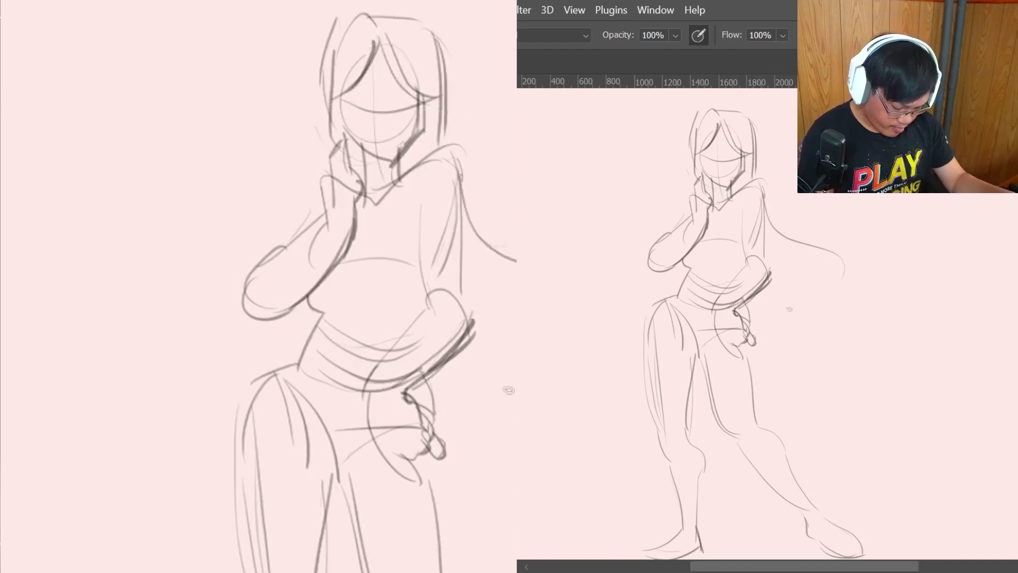
left_click_drag(755, 321, 843, 287)
left_click_drag(757, 165, 830, 212)
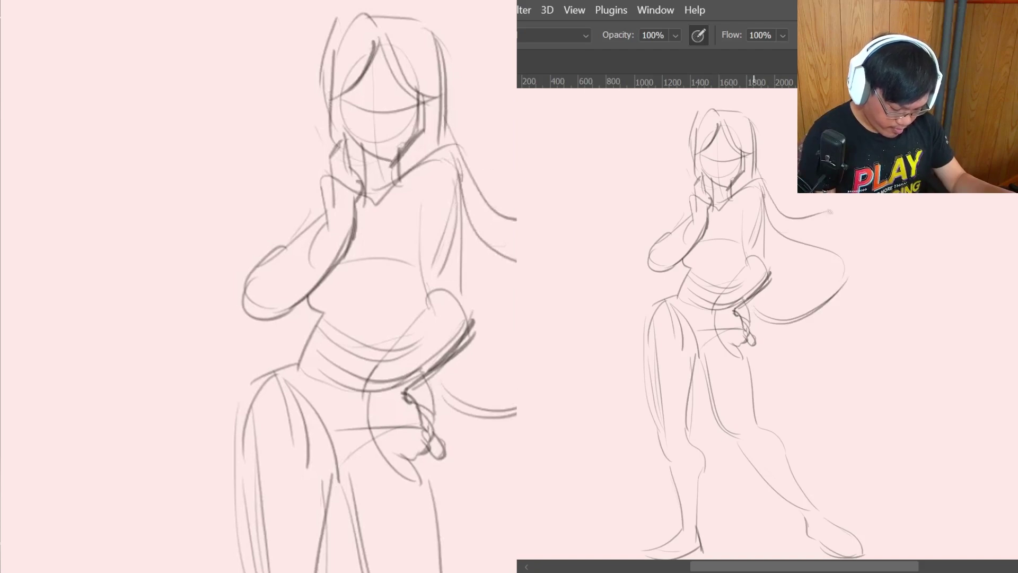
mouse_move(766, 210)
left_mouse_down()
mouse_move(786, 229)
mouse_move(837, 216)
left_mouse_up()
left_click_drag(756, 137, 783, 190)
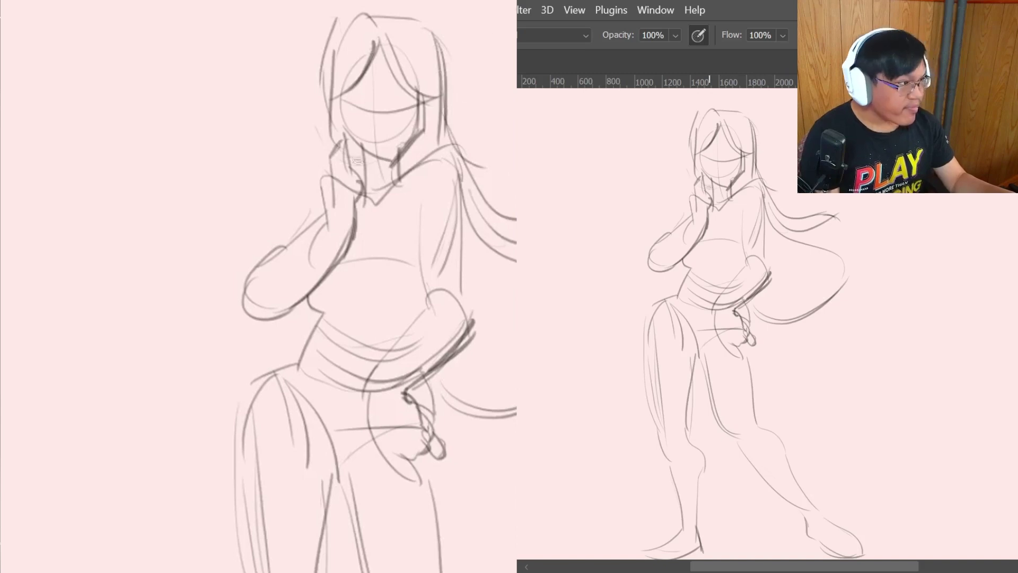
mouse_move(705, 158)
left_mouse_down()
mouse_move(742, 160)
mouse_move(723, 169)
left_mouse_up()
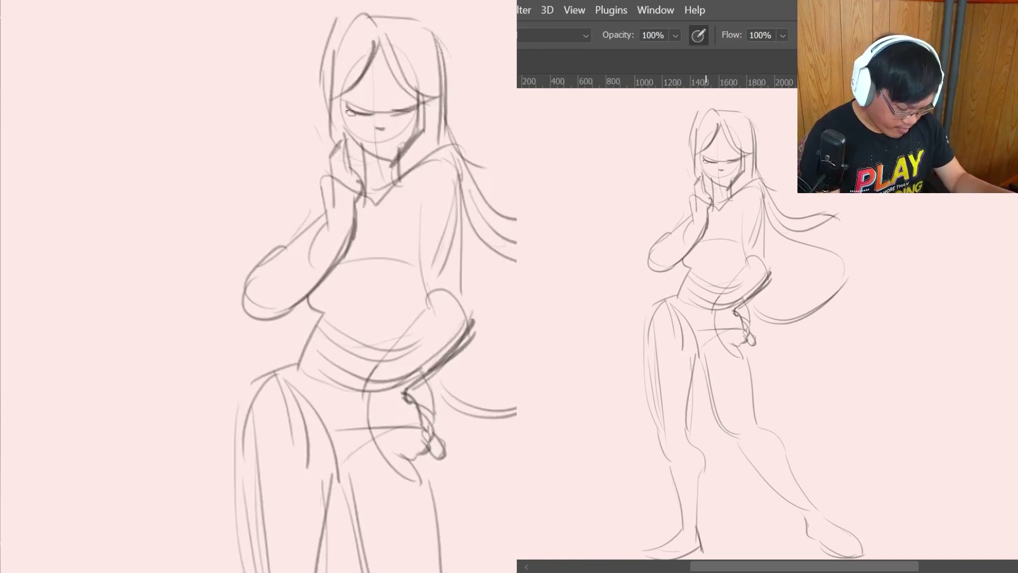
Sketch the glasses, a belly centre line, a dark chest band for the top, and the figure's side.
mouse_move(704, 169)
left_mouse_down()
mouse_move(744, 166)
mouse_move(712, 184)
mouse_move(737, 187)
mouse_move(743, 168)
mouse_move(696, 153)
mouse_move(689, 165)
mouse_move(702, 170)
left_mouse_up()
left_click_drag(750, 148, 746, 168)
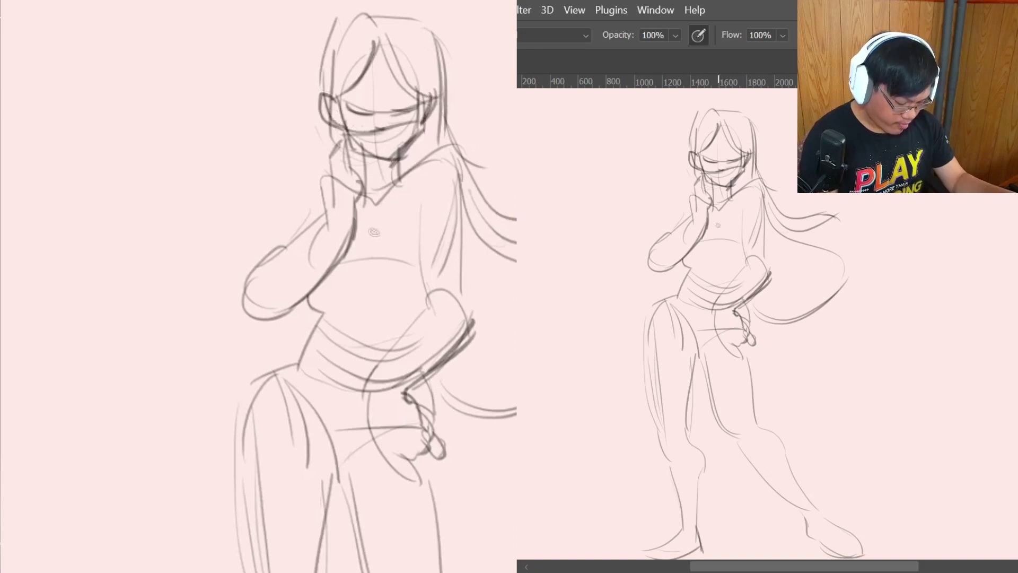
left_click_drag(717, 215, 715, 271)
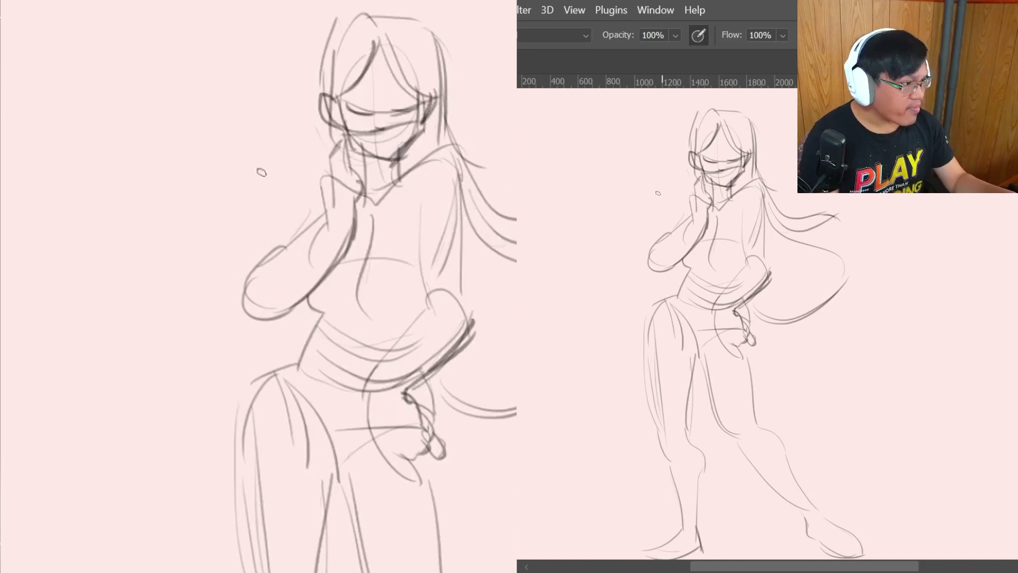
mouse_move(356, 232)
left_mouse_down()
mouse_move(427, 217)
mouse_move(431, 228)
mouse_move(471, 237)
mouse_move(477, 266)
mouse_move(427, 272)
mouse_move(483, 255)
mouse_move(480, 345)
left_mouse_up()
mouse_move(422, 226)
left_mouse_down()
mouse_move(434, 318)
mouse_move(365, 383)
mouse_move(388, 446)
left_mouse_up()
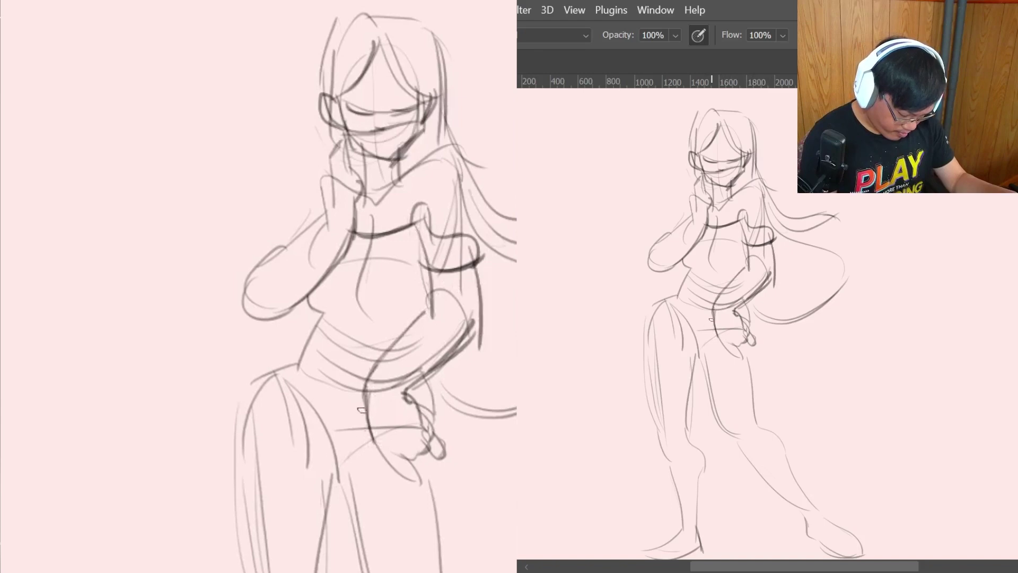
Firmly trace the arm bending down to the hand resting on the hip.
mouse_move(361, 410)
left_mouse_down()
mouse_move(357, 442)
mouse_move(371, 445)
mouse_move(344, 456)
mouse_move(390, 416)
left_mouse_up()
mouse_move(417, 413)
left_mouse_down()
mouse_move(384, 420)
mouse_move(479, 322)
left_mouse_up()
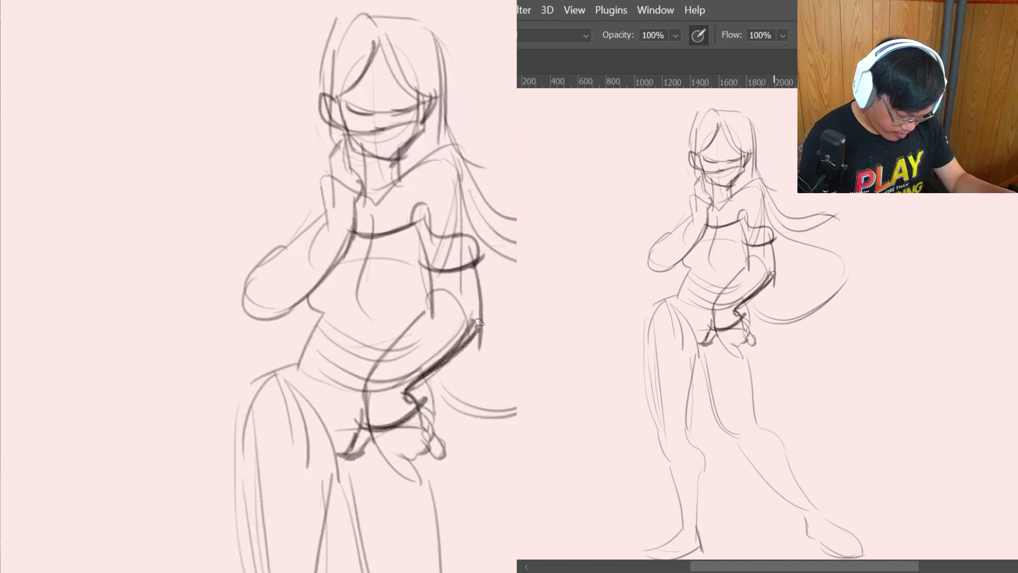
left_click_drag(477, 283, 480, 327)
mouse_move(423, 269)
left_mouse_down()
mouse_move(428, 316)
mouse_move(373, 388)
left_mouse_up()
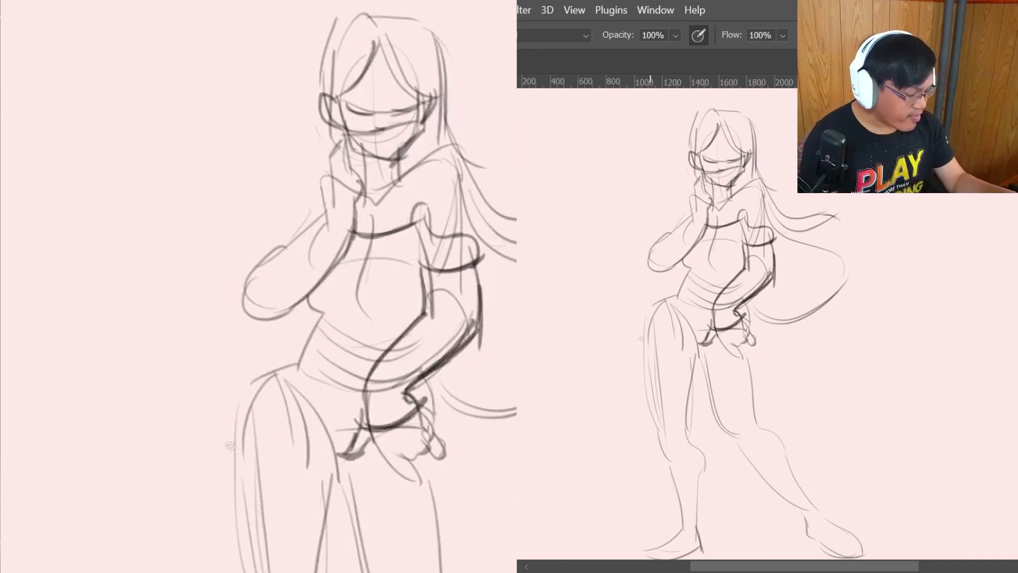
Draw the waist curve with hatched waistband stripes, strengthen the outer leg, and start a trouser cuff.
left_click_drag(299, 351, 366, 388)
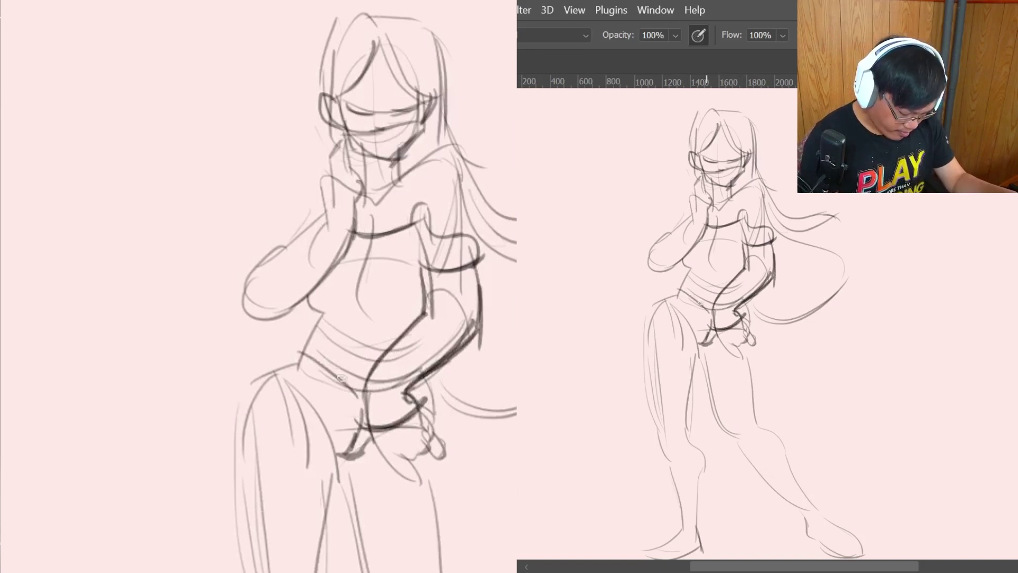
mouse_move(296, 347)
left_mouse_down()
mouse_move(286, 368)
mouse_move(366, 391)
mouse_move(346, 398)
mouse_move(307, 371)
left_mouse_up()
left_click_drag(321, 366, 333, 396)
mouse_move(342, 379)
left_mouse_down()
mouse_move(344, 401)
mouse_move(363, 397)
left_mouse_up()
mouse_move(296, 351)
left_mouse_down()
mouse_move(300, 375)
mouse_move(265, 378)
left_mouse_up()
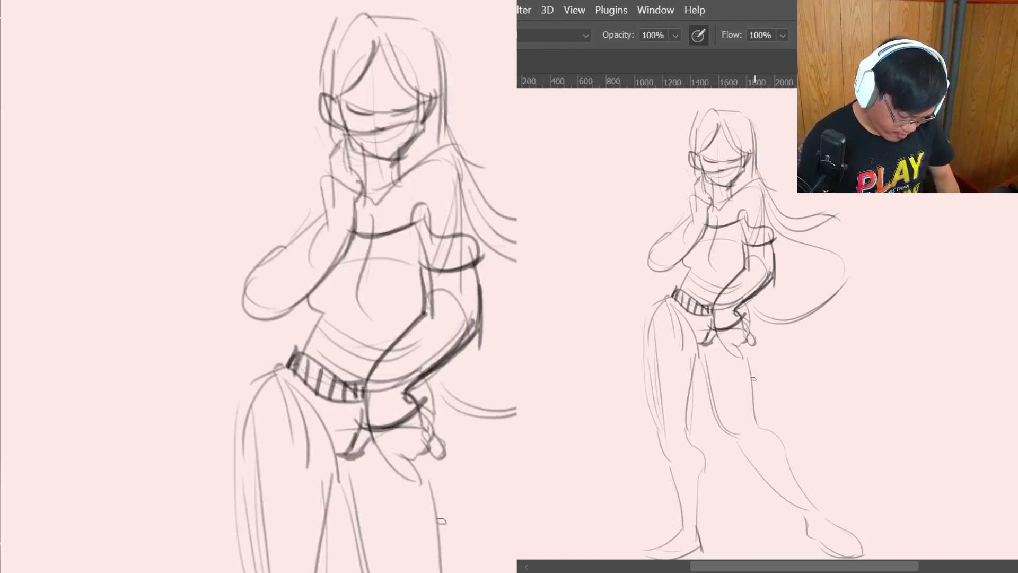
left_click_drag(430, 456, 434, 524)
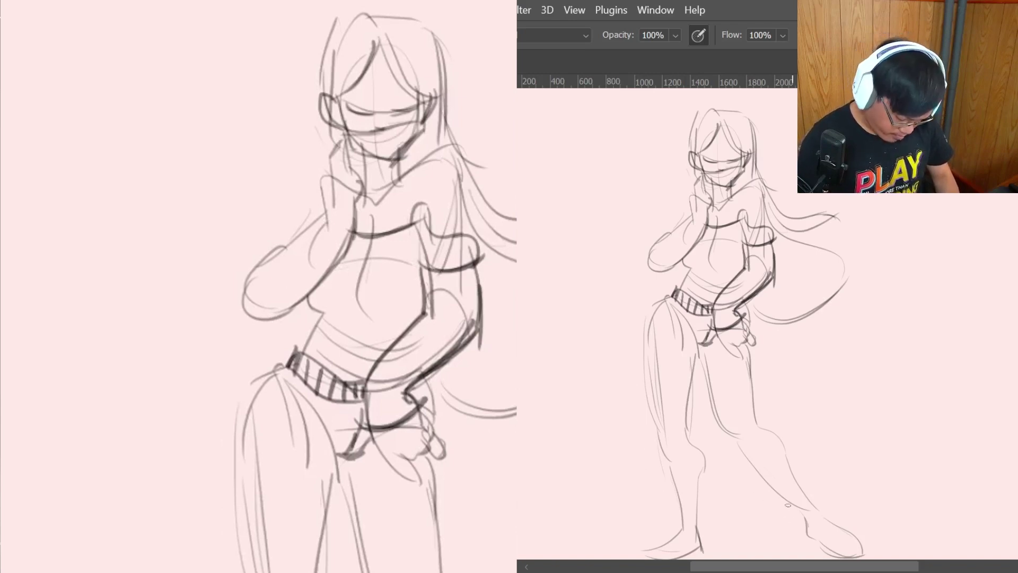
left_click_drag(772, 510, 820, 501)
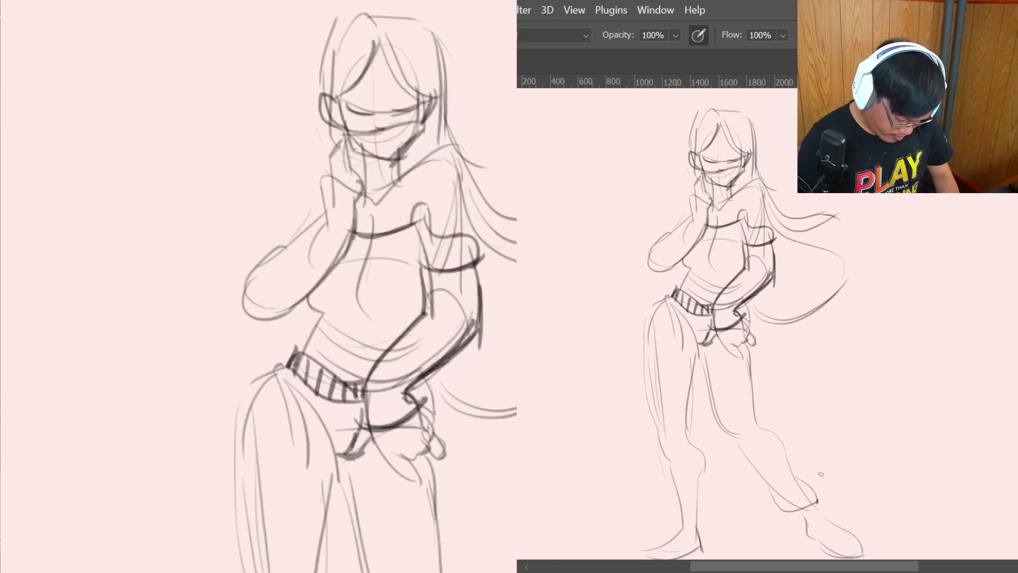
Finish the left trouser cuff, then add the under-chest line with folds, the shoulder and the neckline.
mouse_move(673, 476)
left_mouse_down()
mouse_move(674, 513)
mouse_move(696, 512)
left_mouse_up()
mouse_move(704, 476)
left_mouse_down()
mouse_move(707, 509)
mouse_move(679, 524)
mouse_move(702, 524)
left_mouse_up()
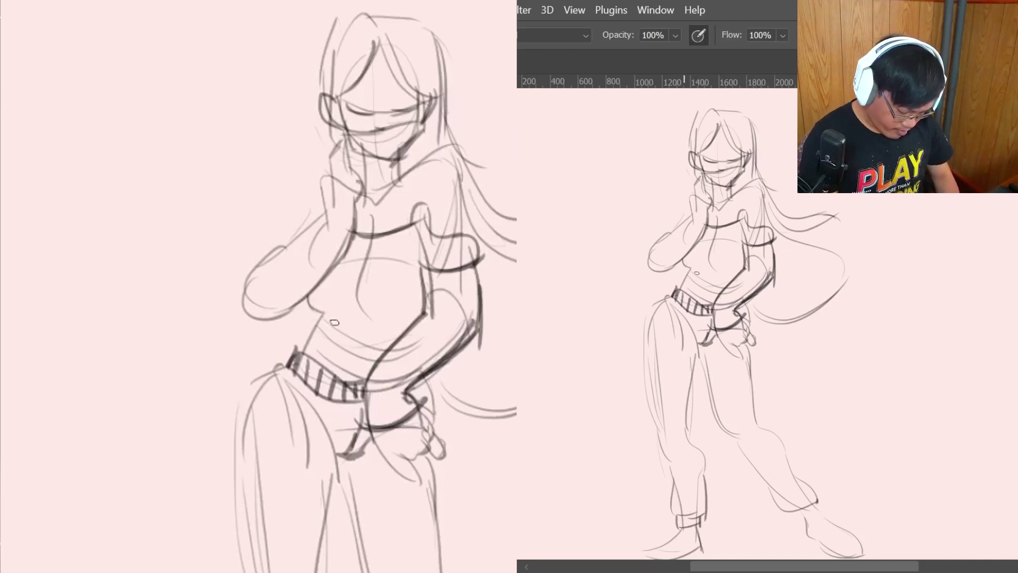
left_click_drag(318, 325, 424, 300)
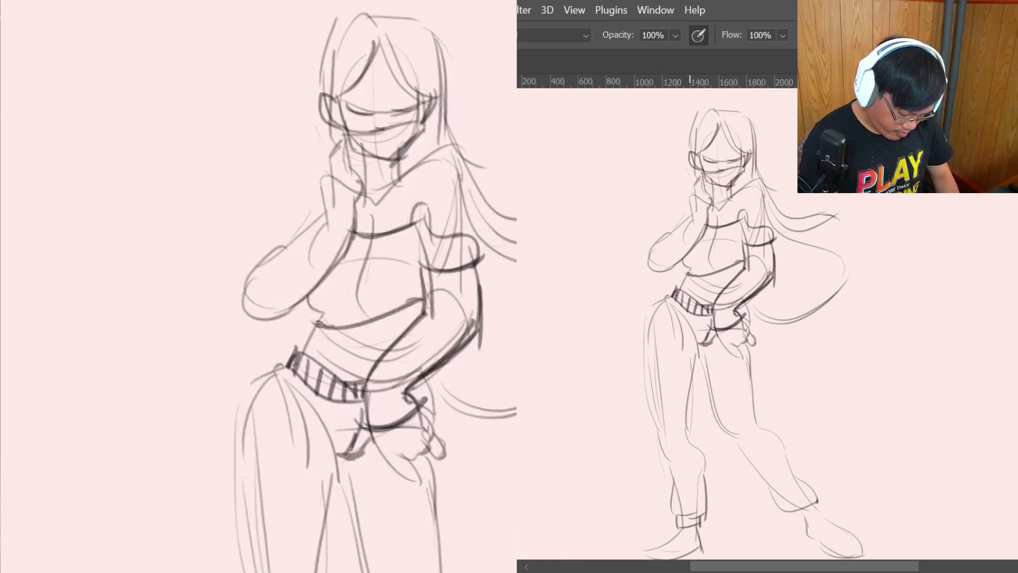
mouse_move(318, 322)
left_mouse_down()
mouse_move(307, 298)
mouse_move(312, 307)
left_mouse_up()
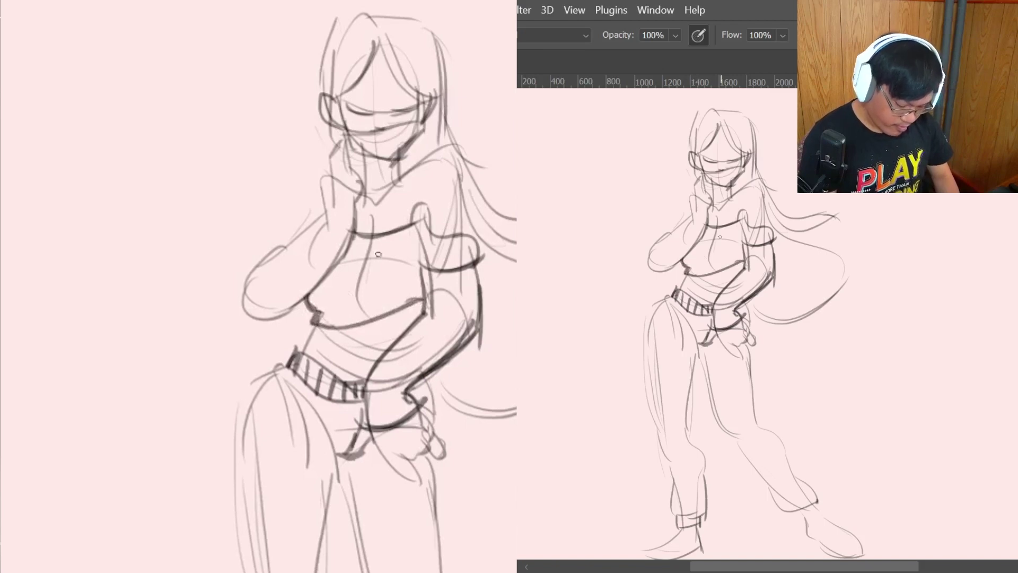
mouse_move(417, 221)
left_mouse_down()
mouse_move(472, 234)
mouse_move(477, 289)
mouse_move(424, 297)
mouse_move(426, 310)
left_mouse_up()
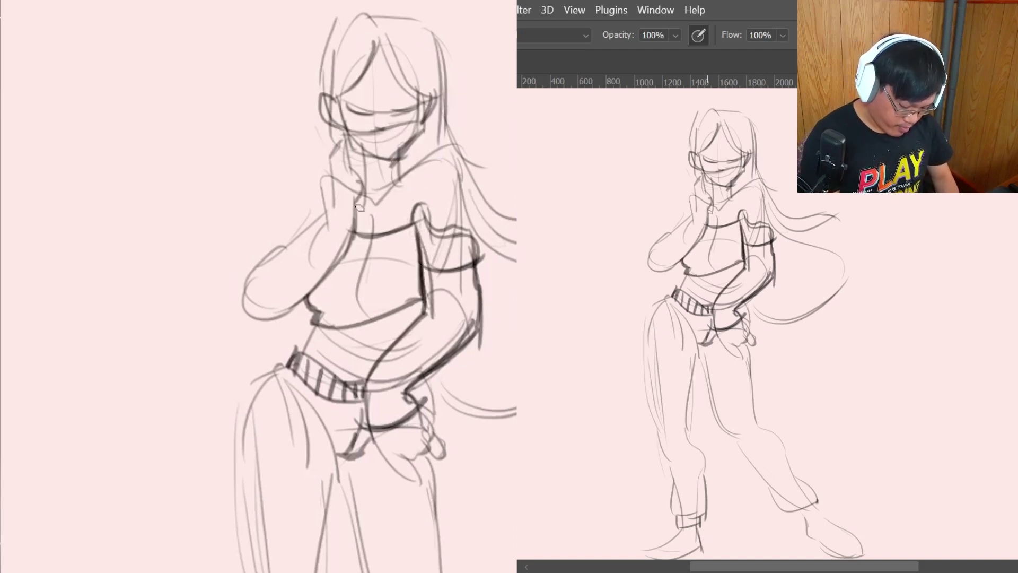
mouse_move(359, 208)
left_mouse_down()
mouse_move(403, 198)
mouse_move(440, 152)
left_mouse_up()
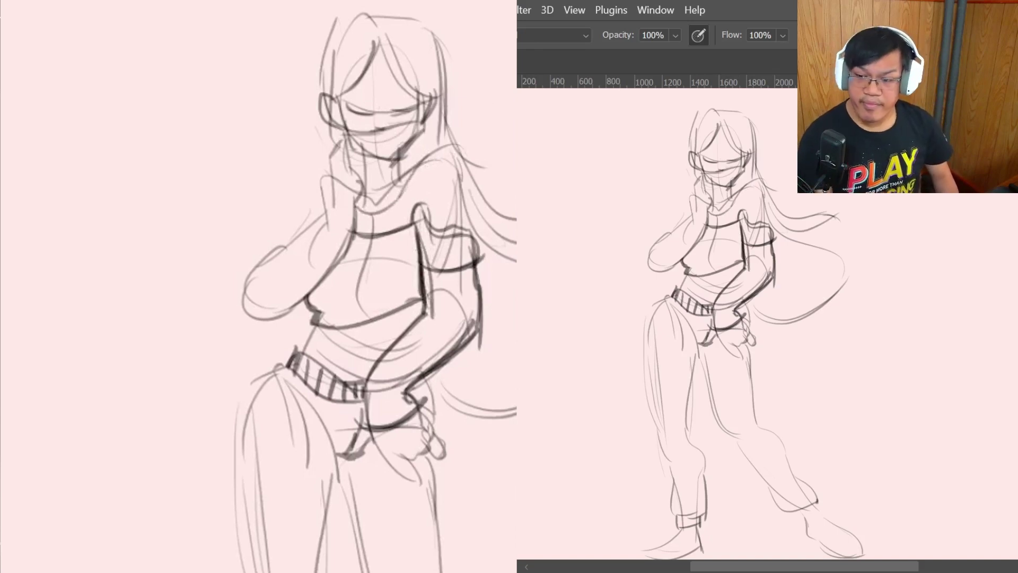
Outline both feet, darken the left hip, and refine the raised upper arm and top of the head.
mouse_move(810, 527)
left_mouse_down()
mouse_move(831, 521)
mouse_move(819, 511)
mouse_move(800, 526)
mouse_move(806, 541)
left_mouse_up()
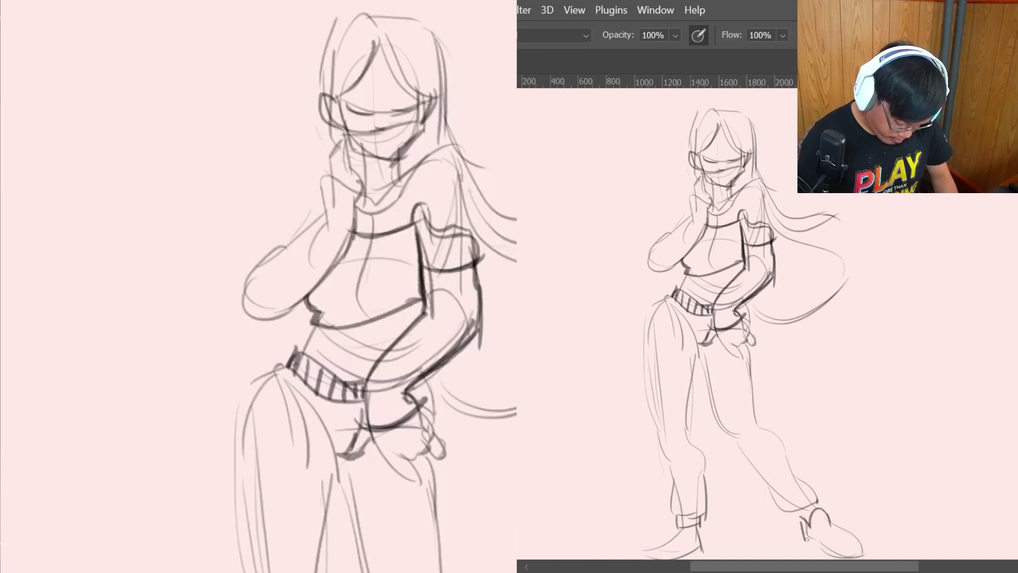
mouse_move(681, 532)
left_mouse_down()
mouse_move(692, 524)
mouse_move(700, 539)
mouse_move(705, 530)
mouse_move(704, 548)
left_mouse_up()
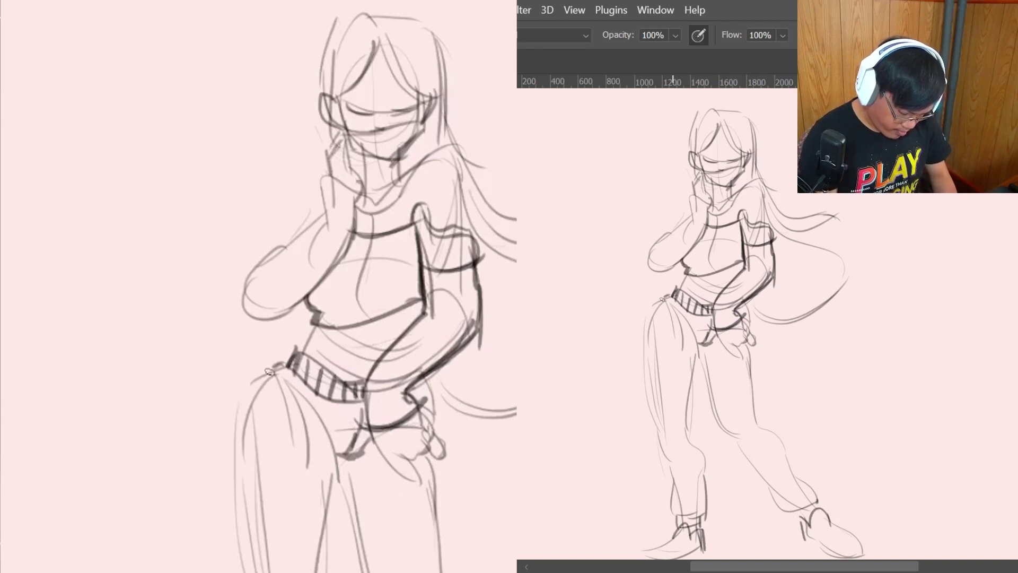
left_click_drag(269, 371, 250, 392)
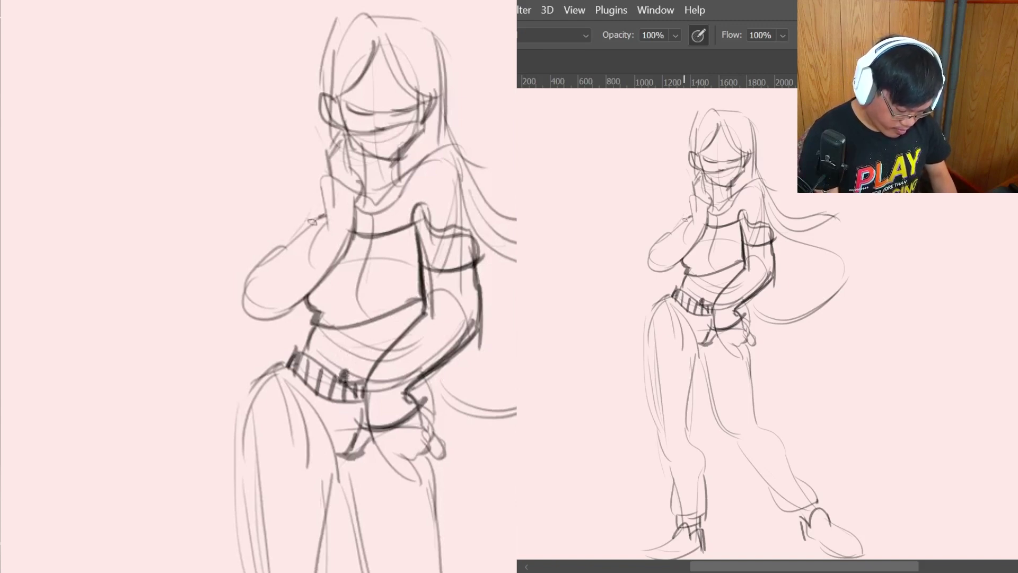
mouse_move(318, 217)
left_mouse_down()
mouse_move(270, 245)
mouse_move(245, 287)
left_mouse_up()
left_click_drag(289, 248, 264, 259)
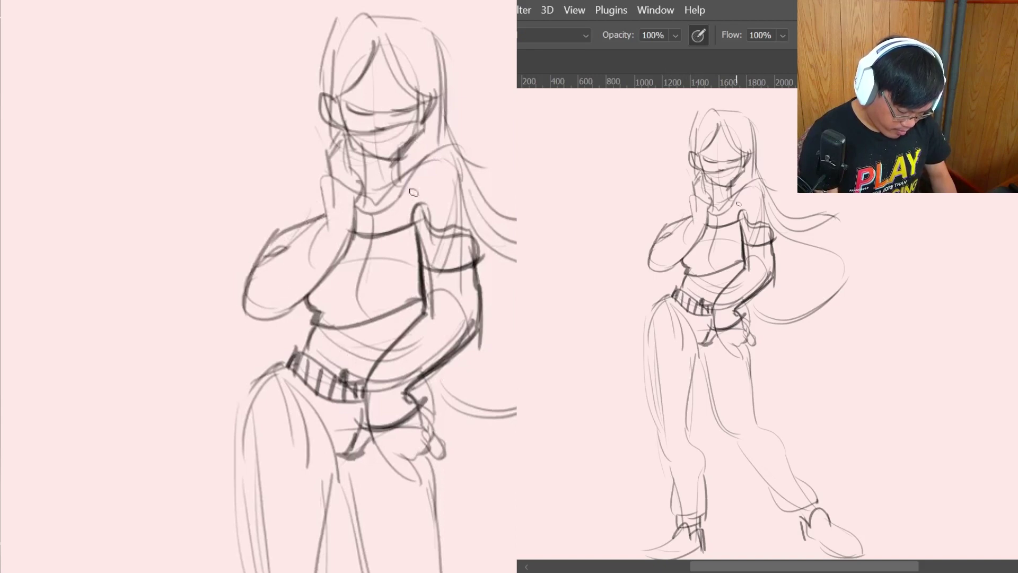
left_click_drag(369, 9, 335, 9)
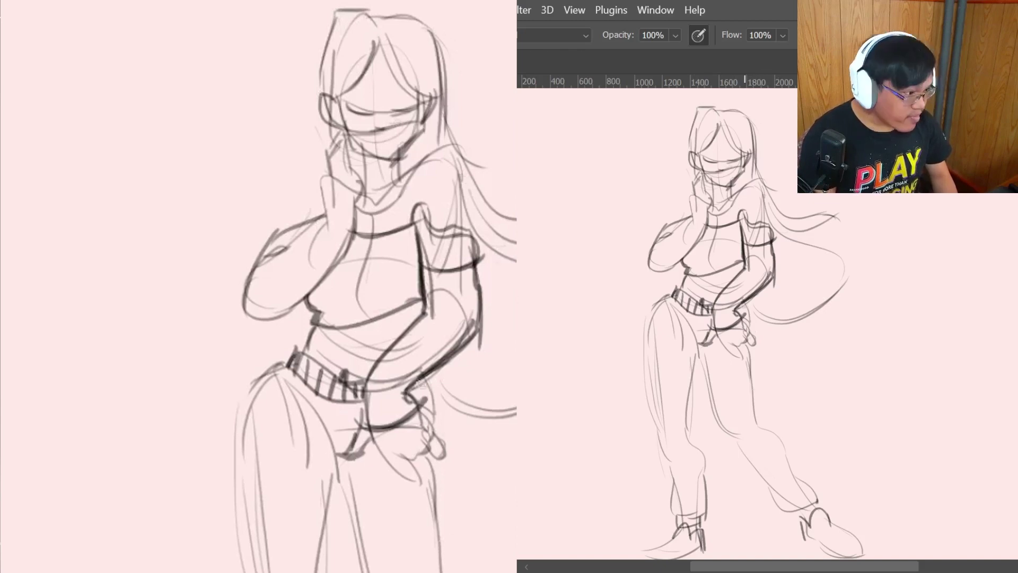
Firm up the outer and inner leg outlines on both figures.
left_click_drag(446, 464, 446, 572)
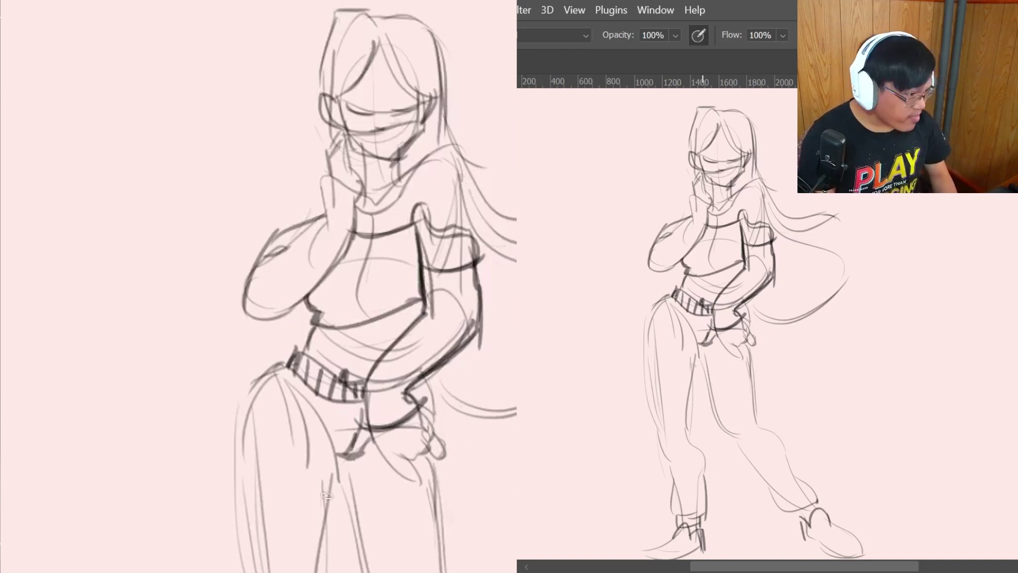
left_click_drag(312, 448, 359, 572)
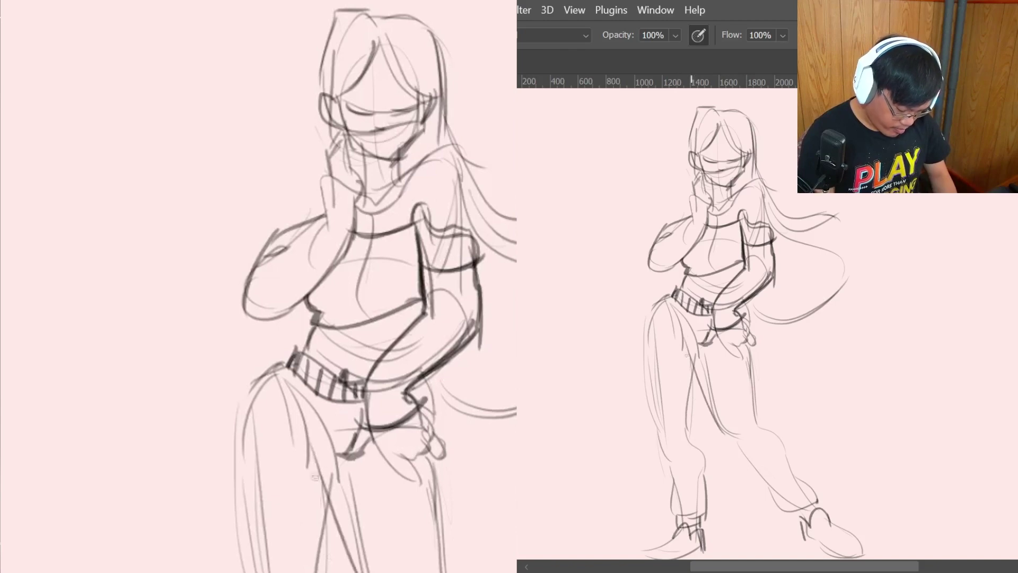
left_click_drag(270, 414, 355, 572)
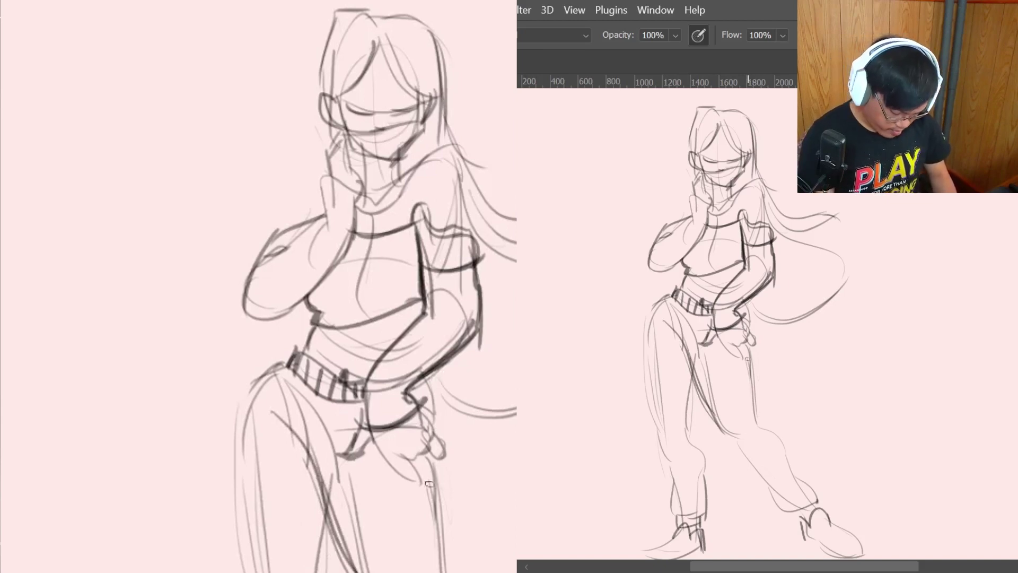
mouse_move(708, 480)
left_mouse_down()
mouse_move(694, 448)
mouse_move(697, 390)
left_mouse_up()
mouse_move(649, 313)
left_mouse_down()
mouse_move(659, 439)
mouse_move(653, 423)
mouse_move(676, 477)
left_mouse_up()
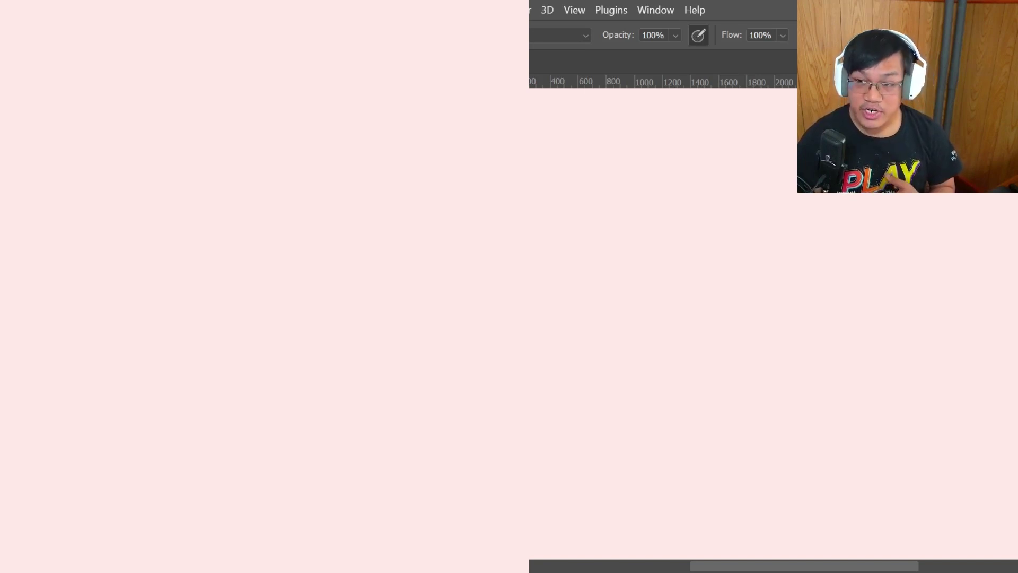
Start a new leaning gesture figure with a long curved line on the blank canvas.
left_click_drag(690, 177, 735, 458)
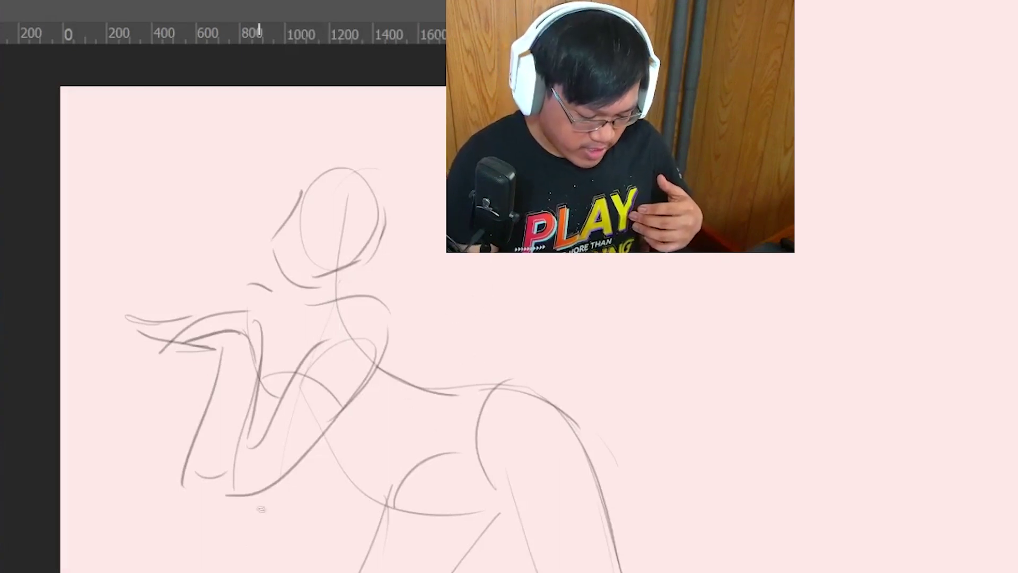
Try several long curved lines at the lower left, undoing each one.
mouse_move(207, 497)
left_mouse_down()
mouse_move(221, 544)
mouse_move(296, 572)
left_mouse_up()
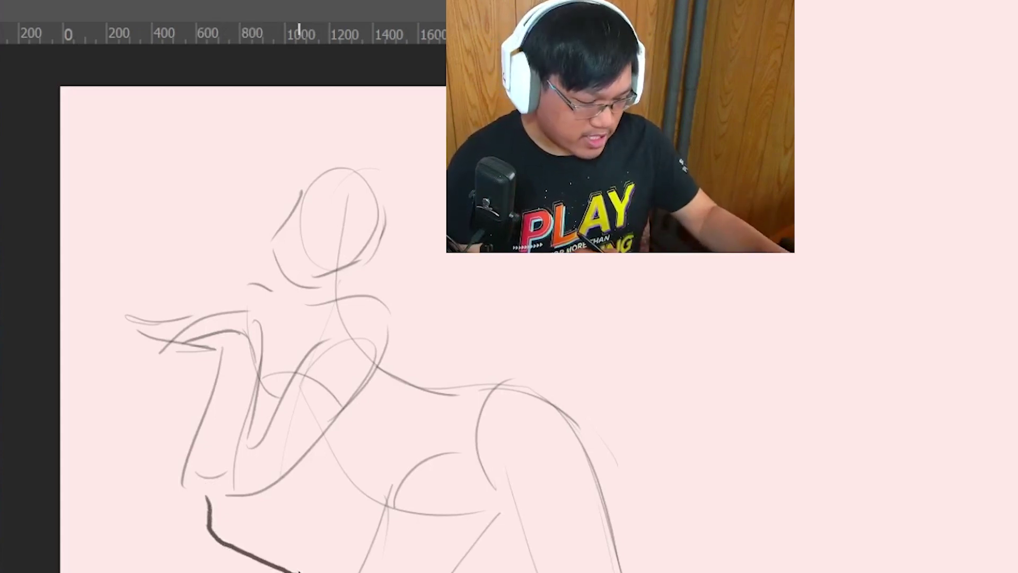
key("ctrl+z")
left_click_drag(133, 401, 150, 572)
key("ctrl+z")
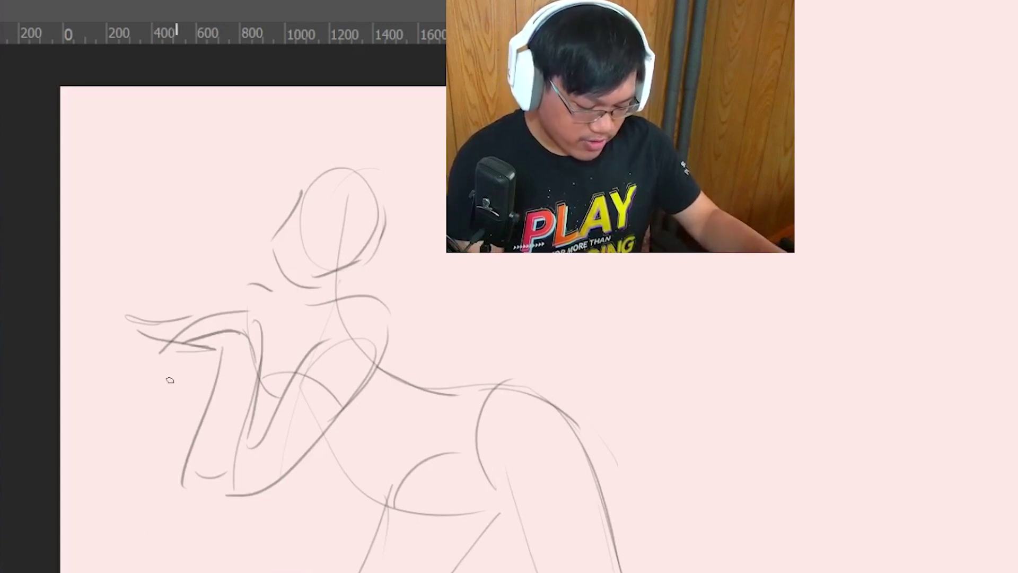
left_click_drag(133, 401, 150, 572)
key("ctrl+z")
left_click_drag(121, 348, 136, 572)
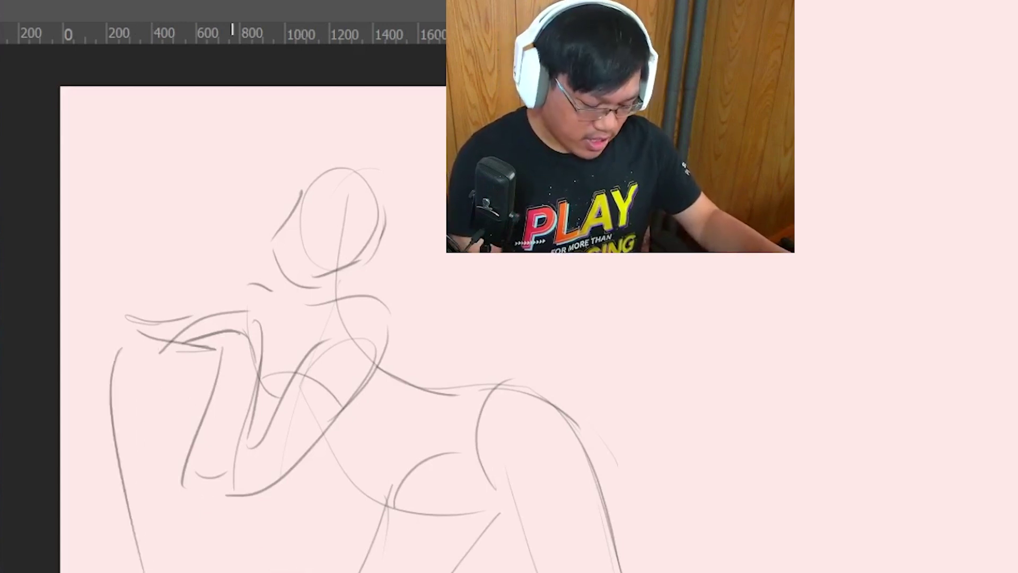
key("ctrl+z")
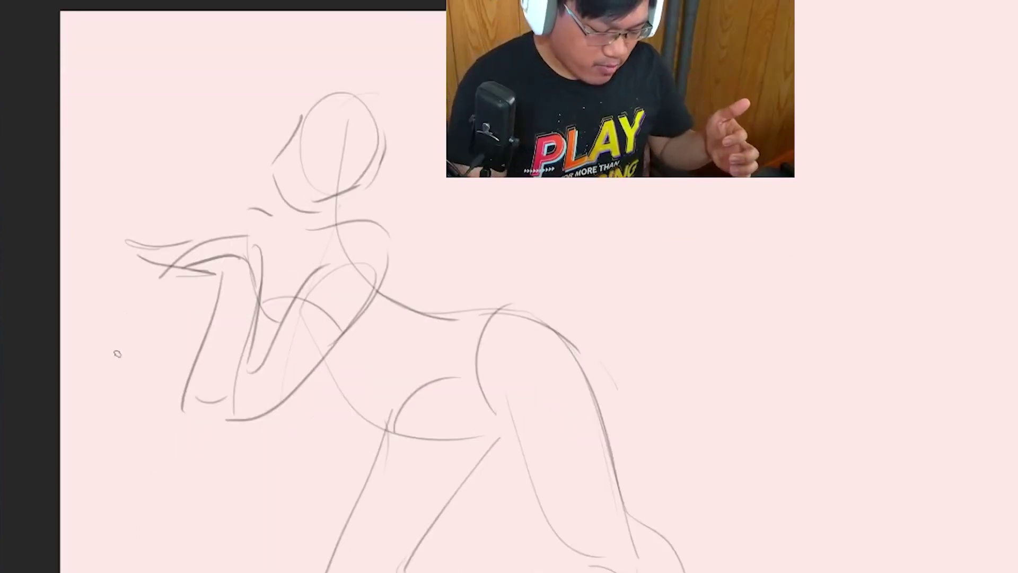
mouse_move(119, 334)
left_mouse_down()
mouse_move(163, 480)
mouse_move(197, 553)
mouse_move(220, 572)
left_mouse_up()
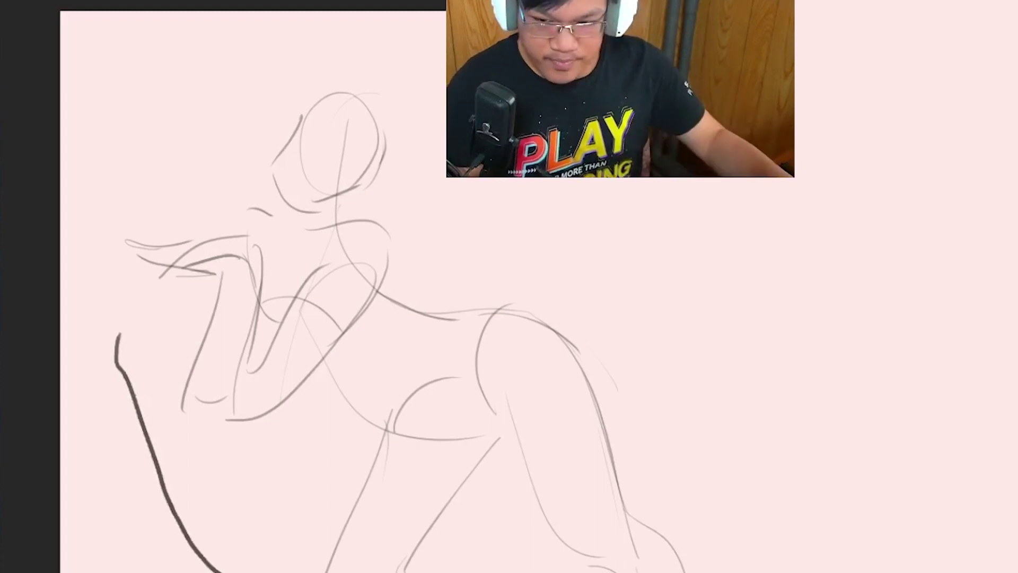
key("ctrl+z")
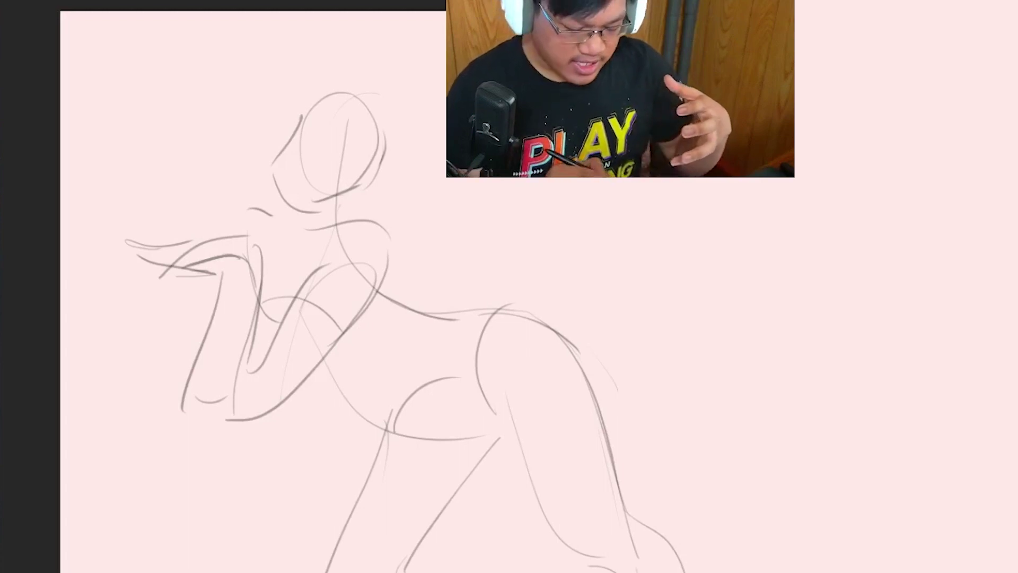
Sketch trial leg lines below the hips, undoing them along with the final two leg strokes.
left_click_drag(267, 453, 260, 571)
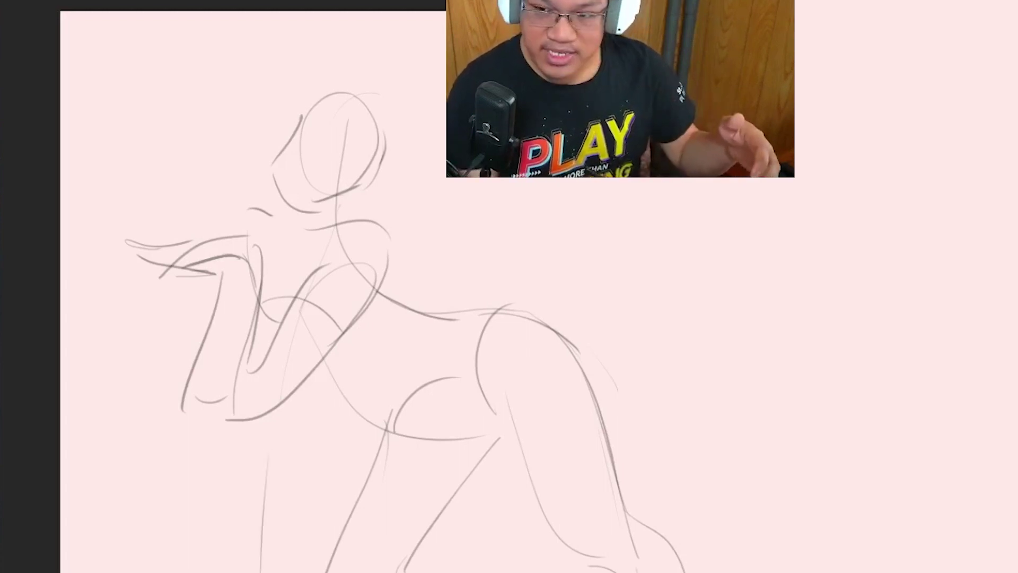
left_click_drag(227, 453, 221, 571)
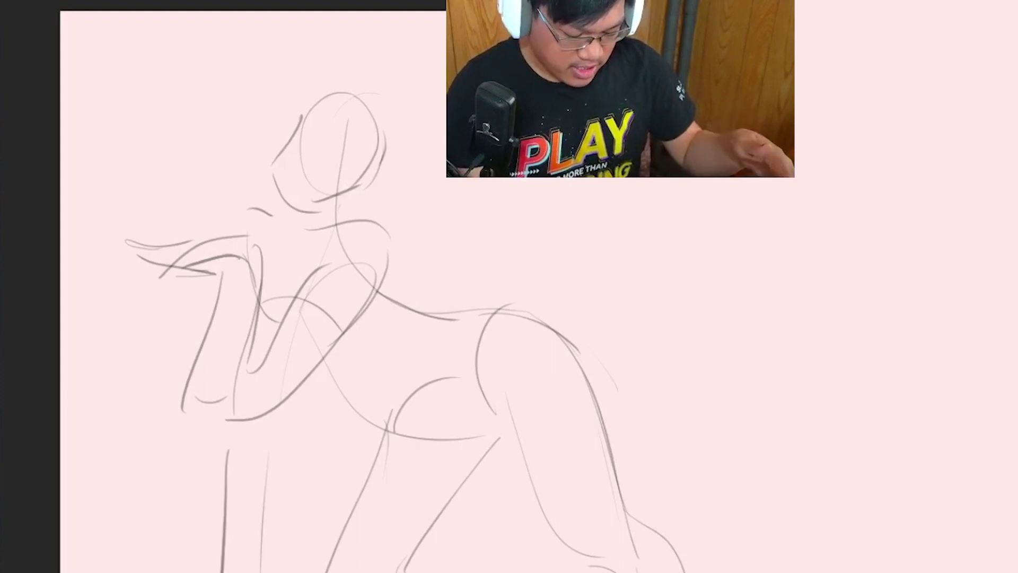
left_click_drag(170, 329, 162, 571)
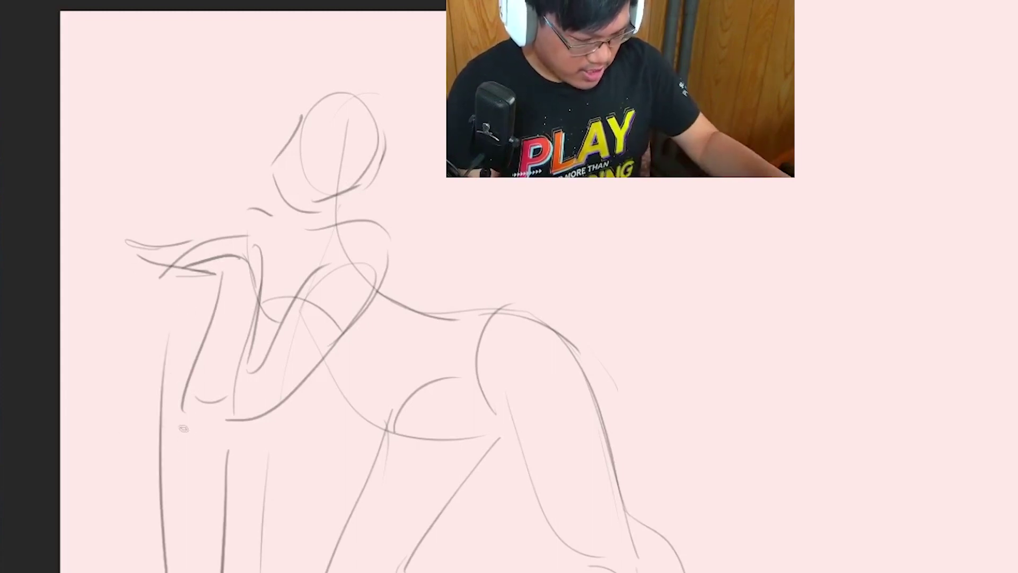
key("ctrl+z")
key("ctrl+z")
key("ctrl+z")
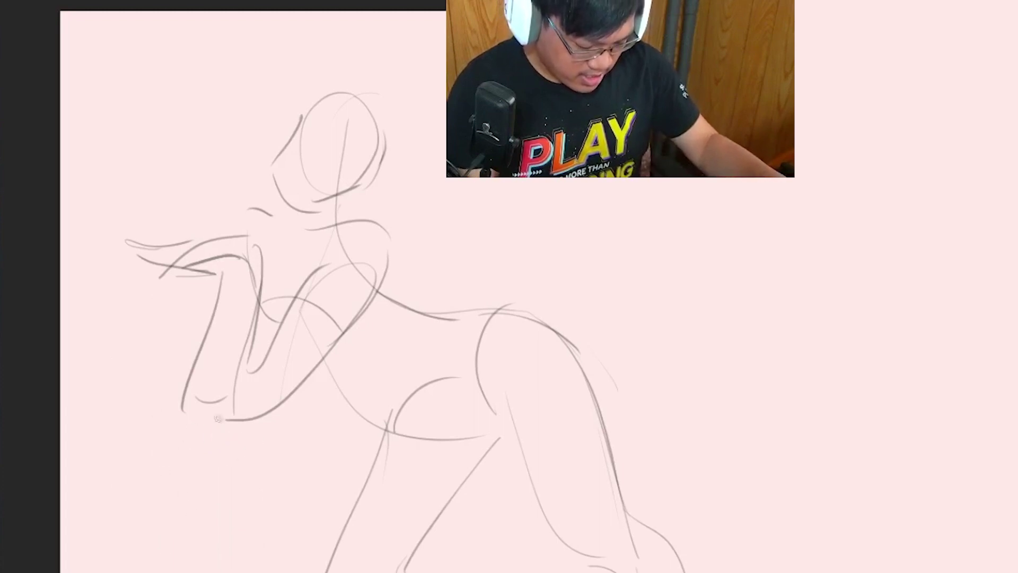
left_click_drag(218, 418, 175, 572)
key("ctrl+z")
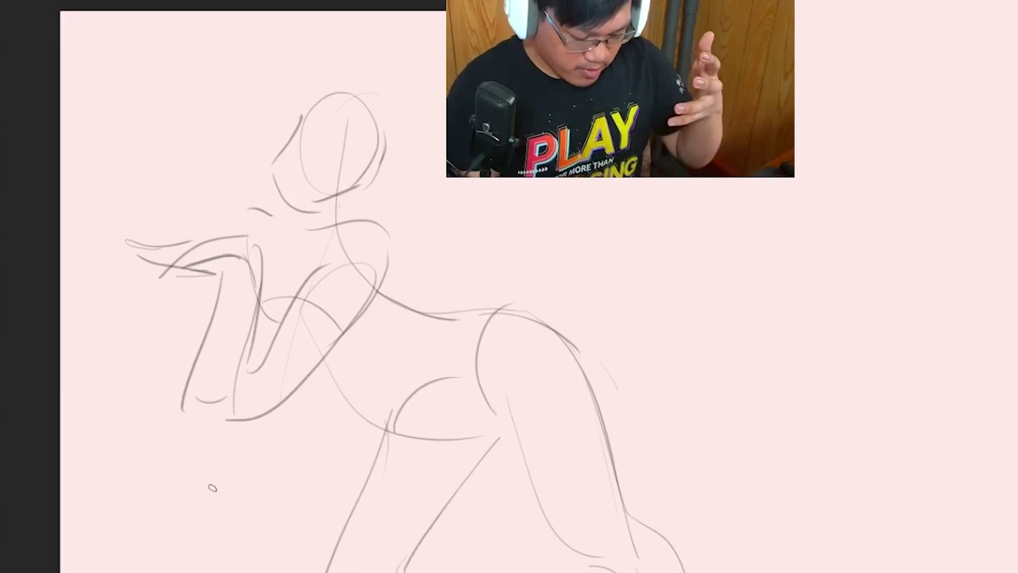
left_click_drag(201, 456, 156, 572)
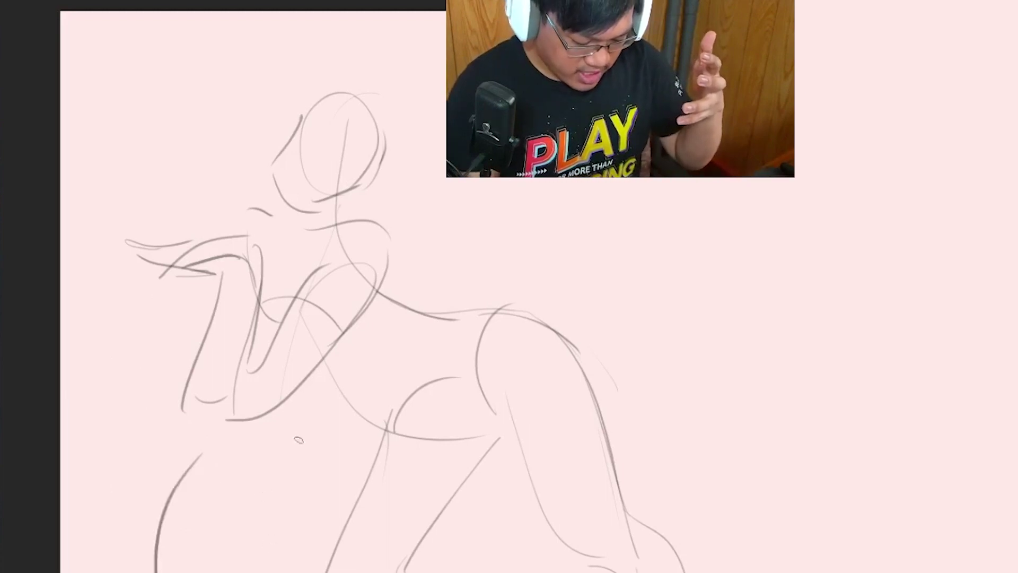
left_click_drag(307, 416, 279, 570)
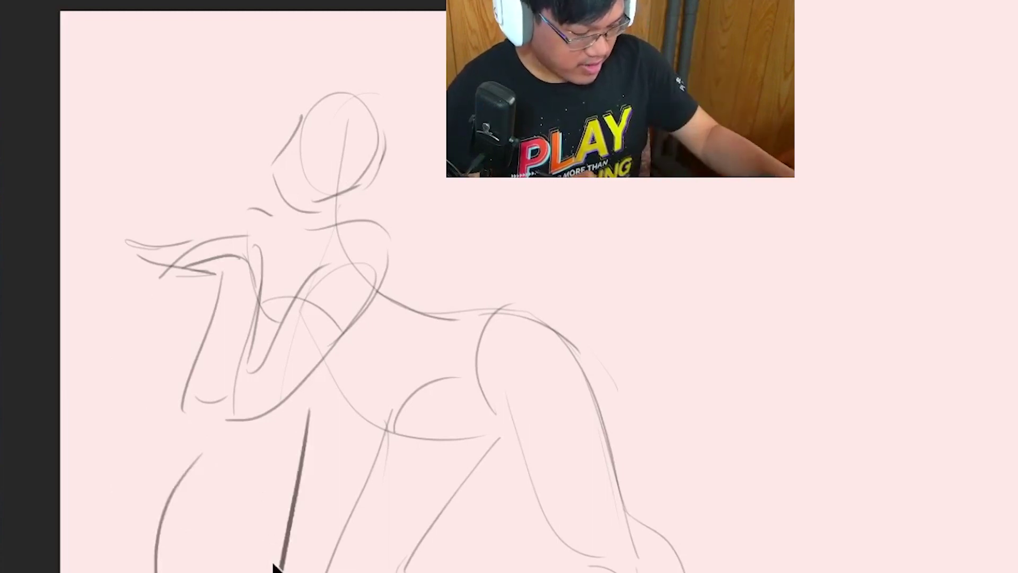
key("ctrl+z")
key("ctrl+z")
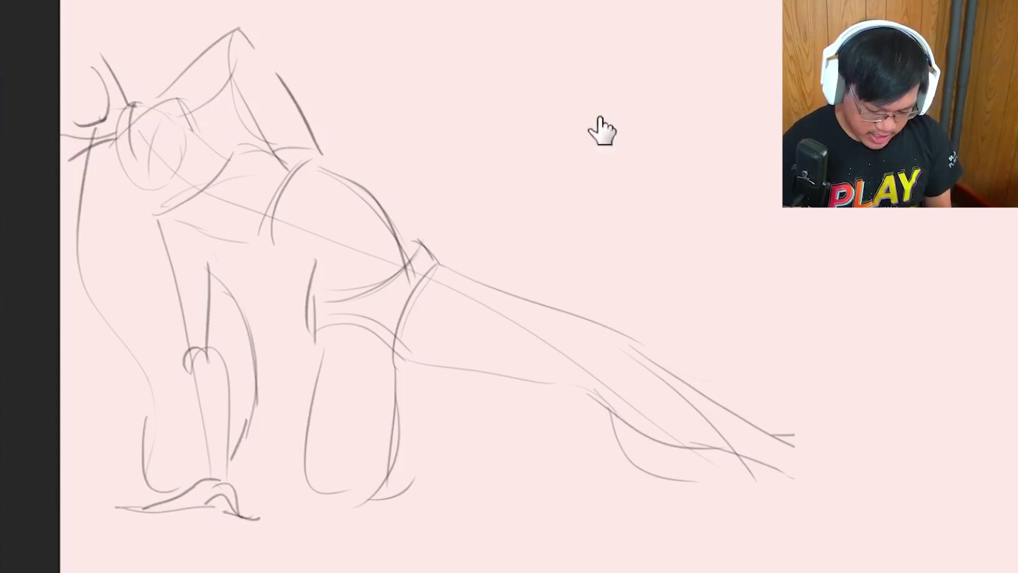
mouse_move(139, 134)
left_mouse_down()
mouse_move(164, 175)
mouse_move(249, 229)
mouse_move(392, 258)
mouse_move(535, 317)
mouse_move(752, 470)
left_mouse_up()
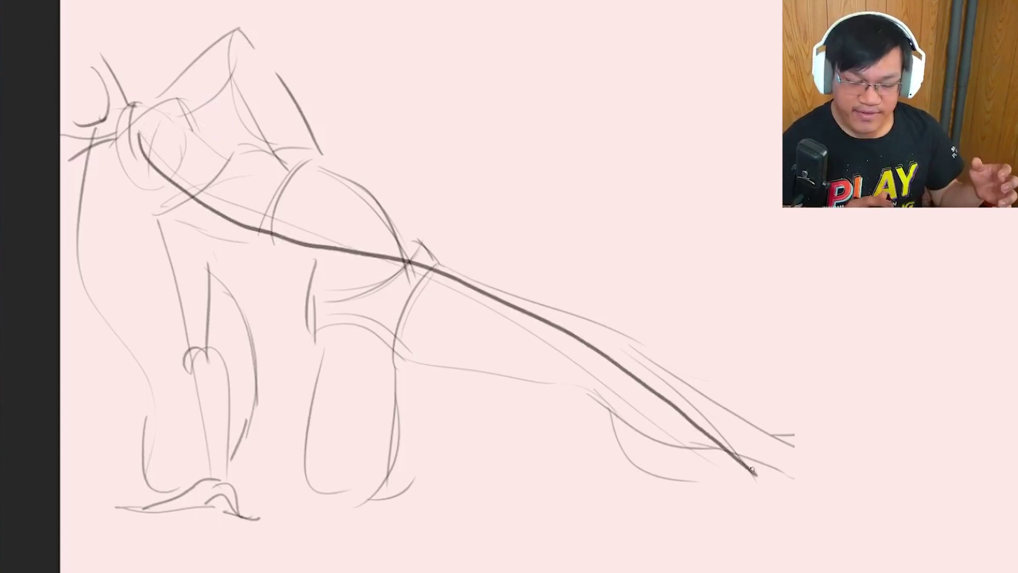
key("ctrl+z")
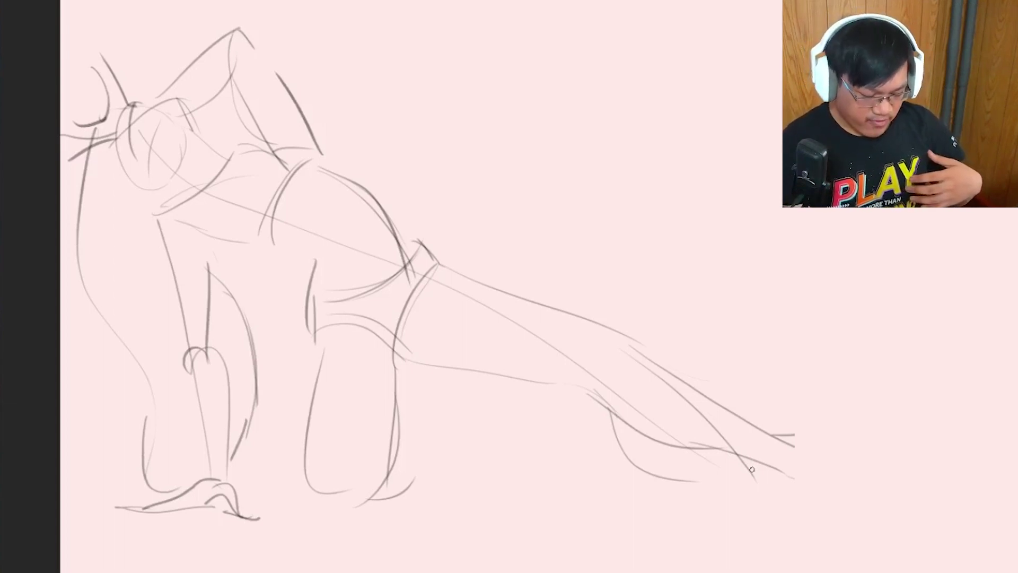
mouse_move(141, 137)
left_mouse_down()
mouse_move(226, 218)
mouse_move(772, 455)
left_mouse_up()
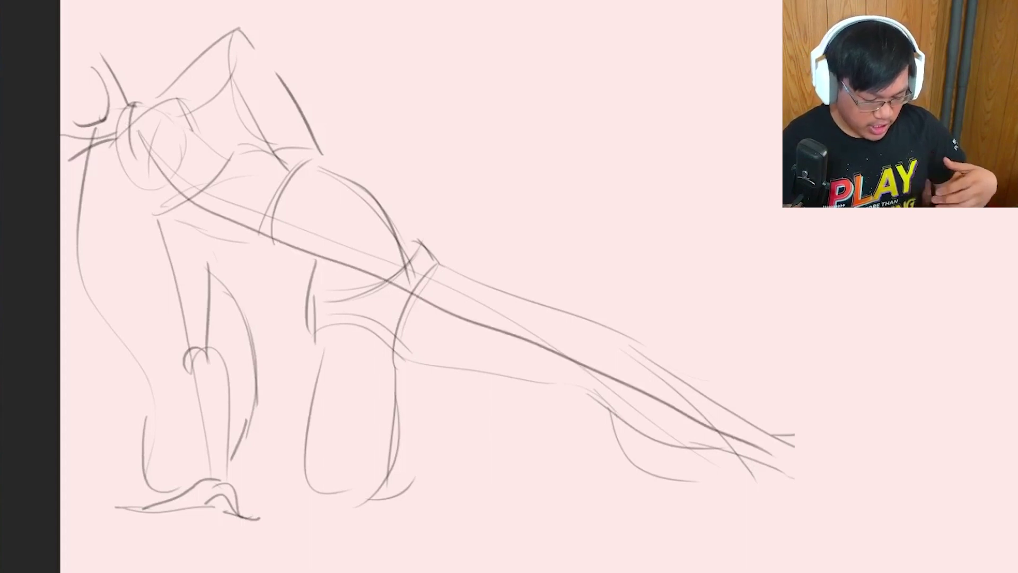
key("ctrl+z")
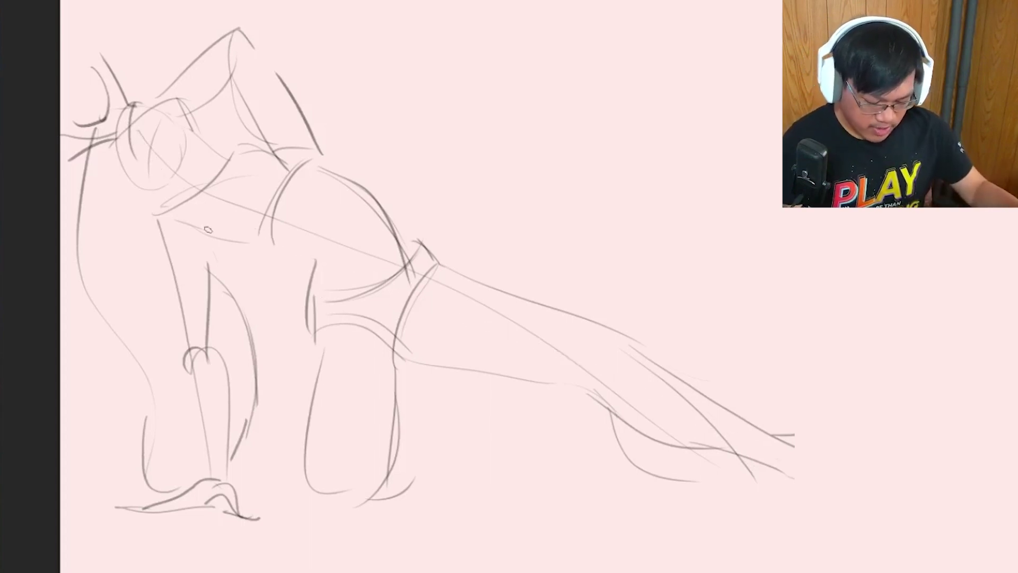
left_click_drag(188, 238, 222, 513)
left_click_drag(362, 320, 334, 514)
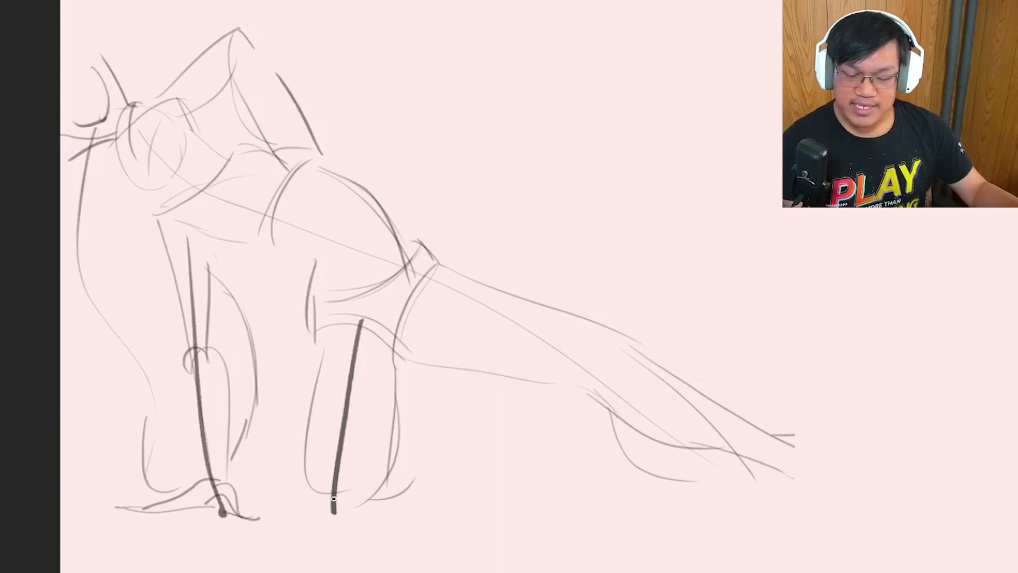
key("ctrl+z")
key("ctrl+z")
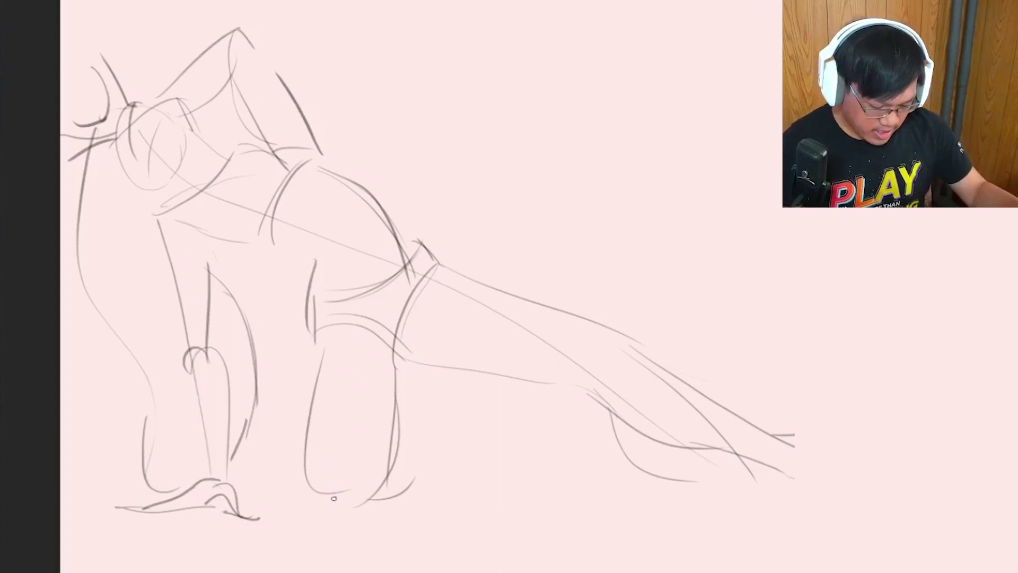
left_click_drag(418, 247, 406, 251)
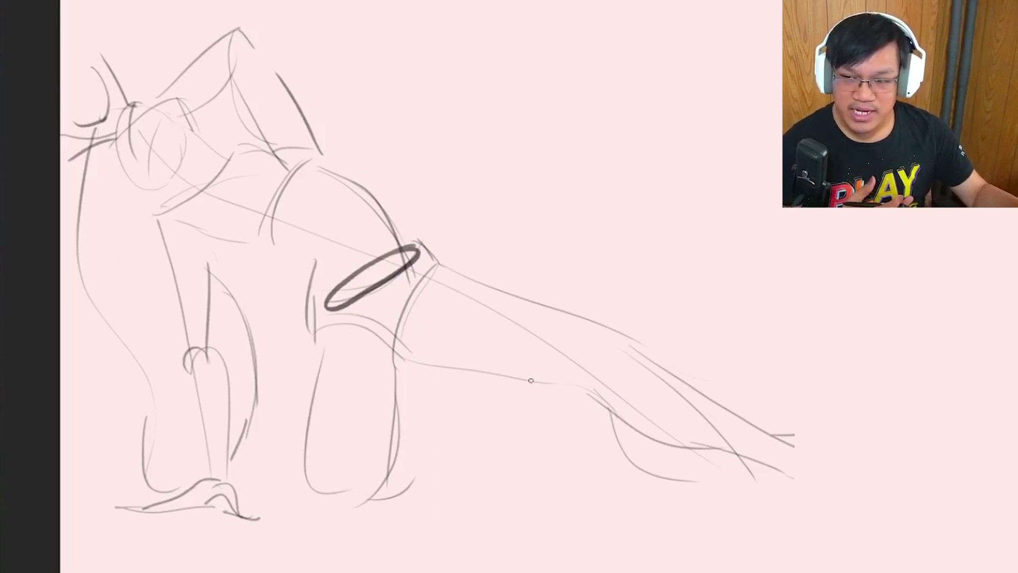
key("ctrl+z")
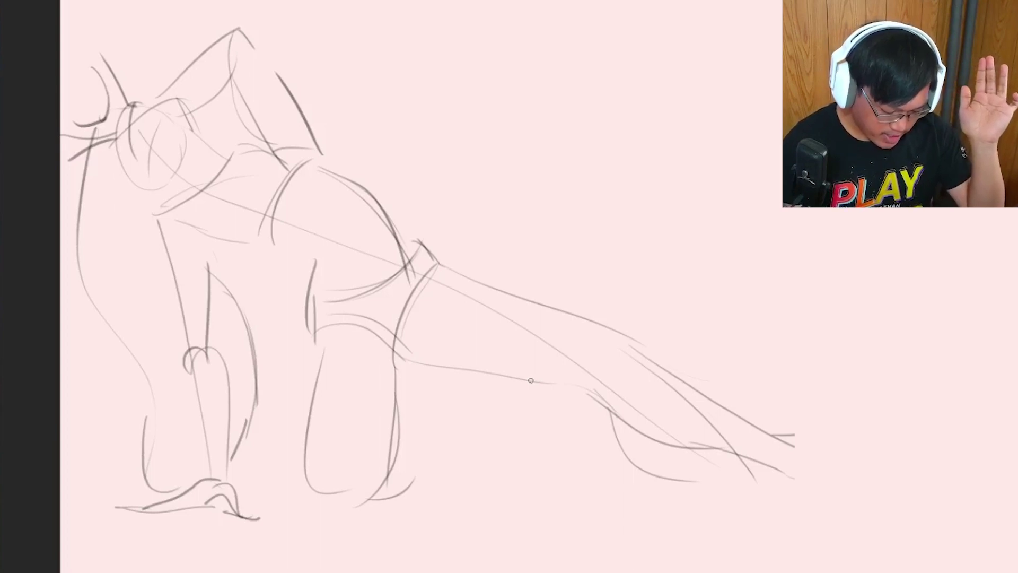
mouse_move(241, 470)
left_mouse_down()
mouse_move(98, 540)
mouse_move(276, 479)
left_mouse_up()
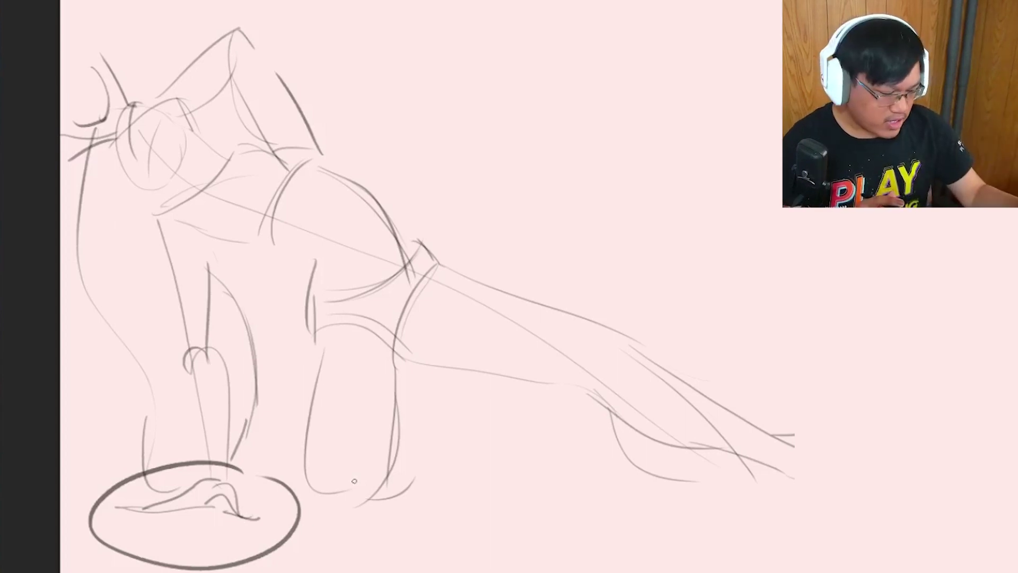
key("ctrl+z")
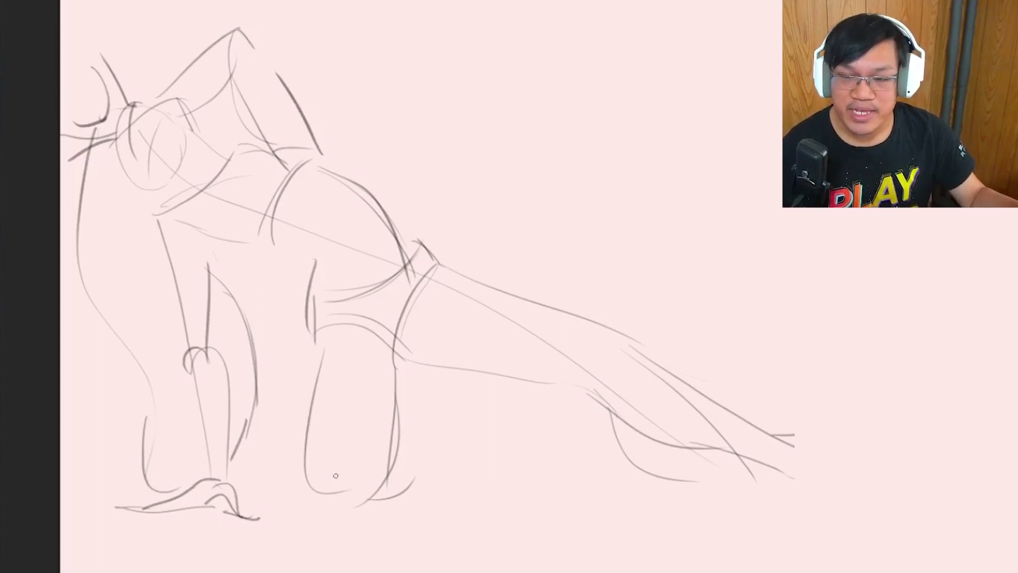
Scroll and pan to bring the clothed figure's upper body with glasses and long hair into view.
scroll(335, 476, "up", 4)
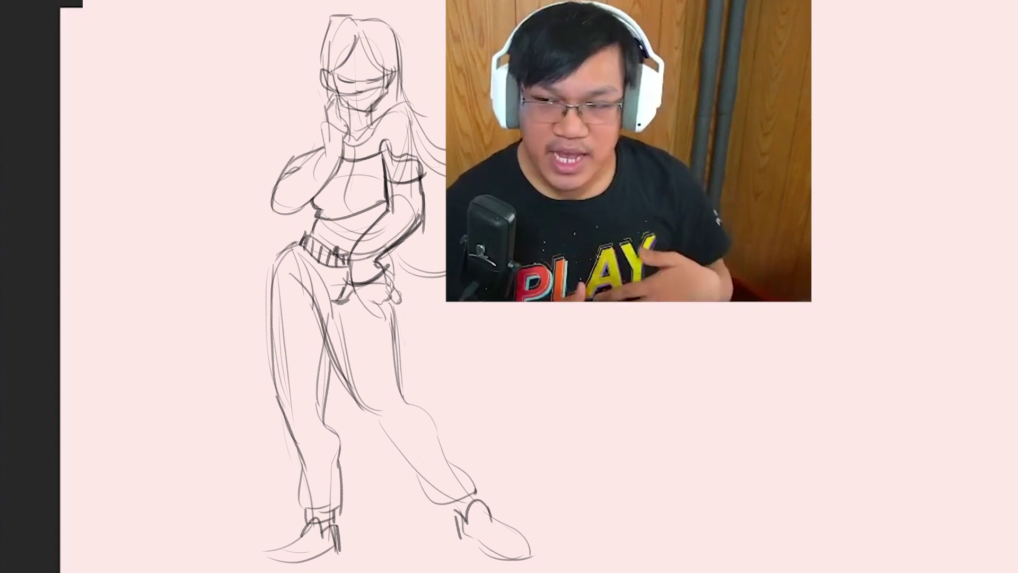
scroll(518, 409, "up", 2)
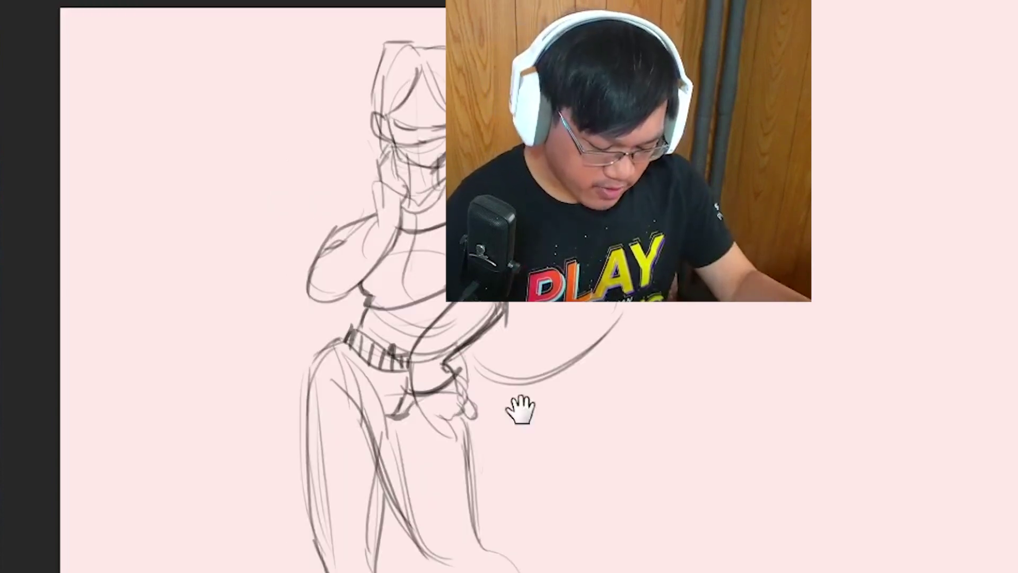
mouse_move(519, 409)
left_mouse_down()
mouse_move(325, 422)
mouse_move(345, 396)
mouse_move(348, 368)
left_mouse_up()
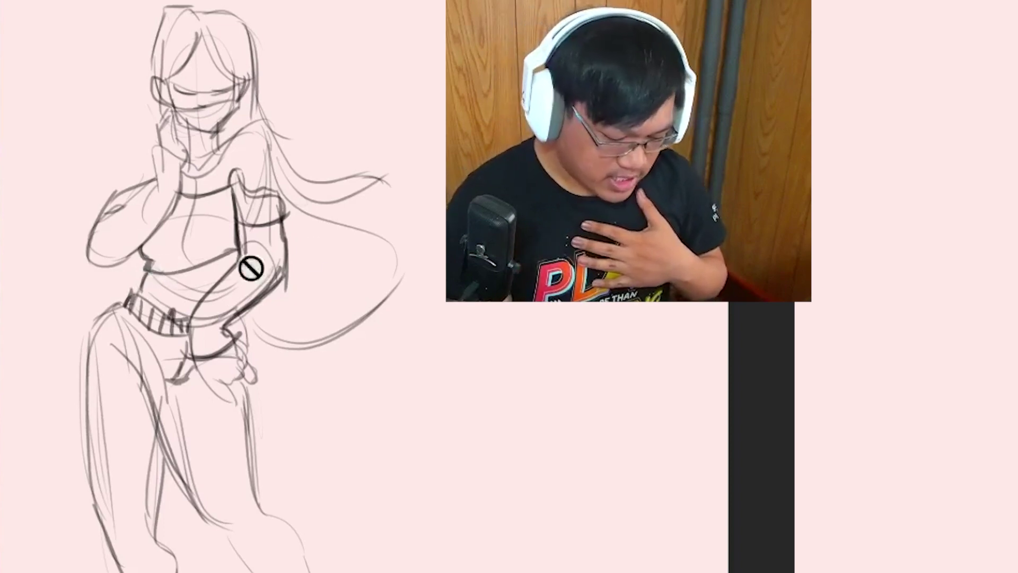
mouse_move(137, 291)
left_mouse_down()
mouse_move(53, 326)
mouse_move(75, 508)
mouse_move(94, 553)
left_mouse_up()
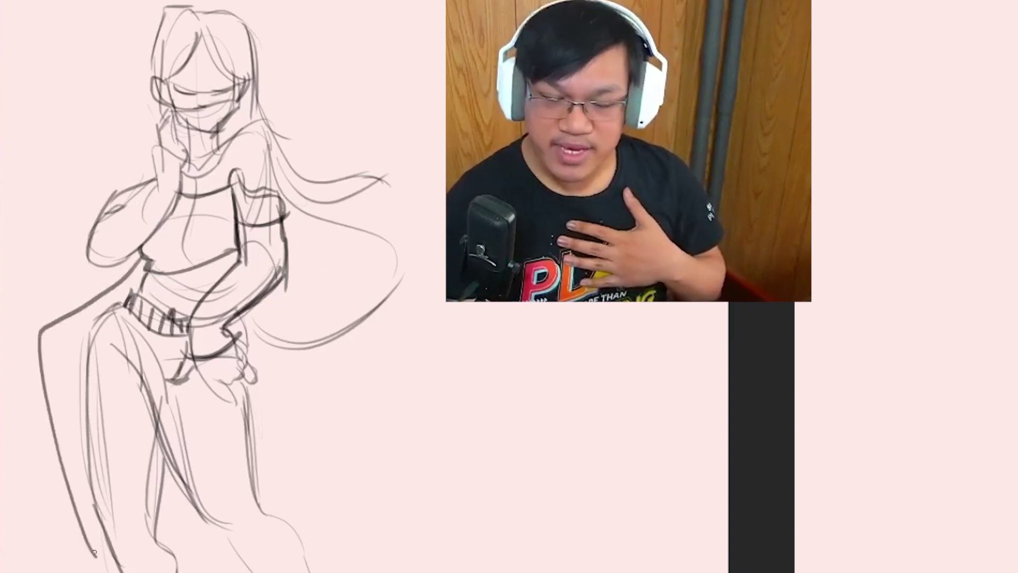
left_click_drag(180, 250, 117, 382)
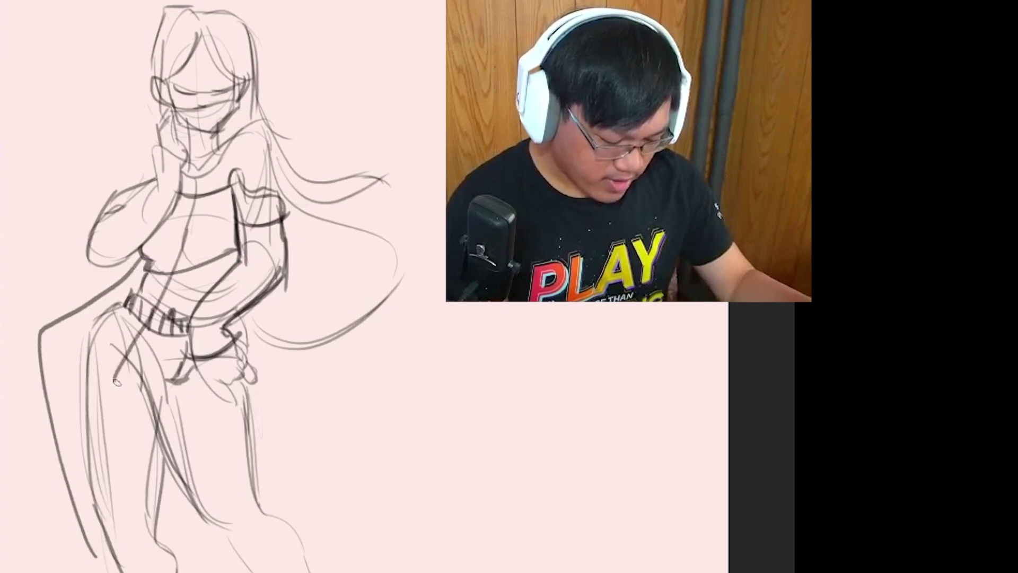
key("ctrl+z")
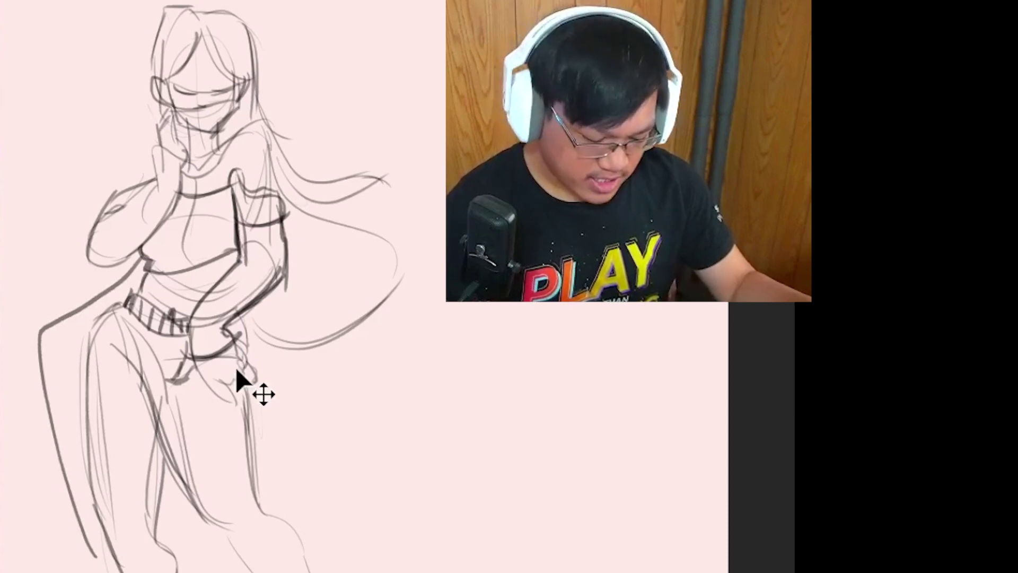
key("ctrl+z")
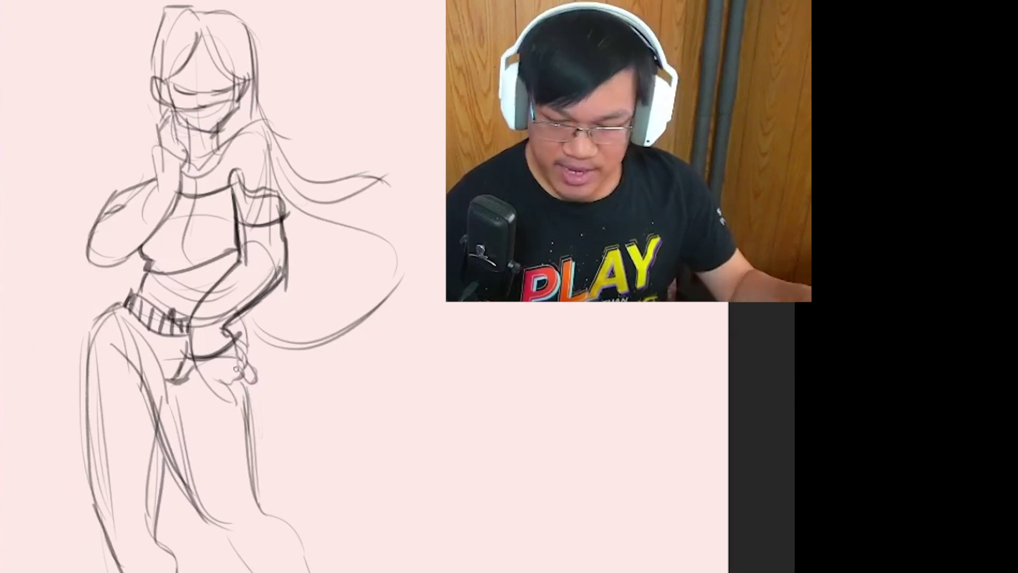